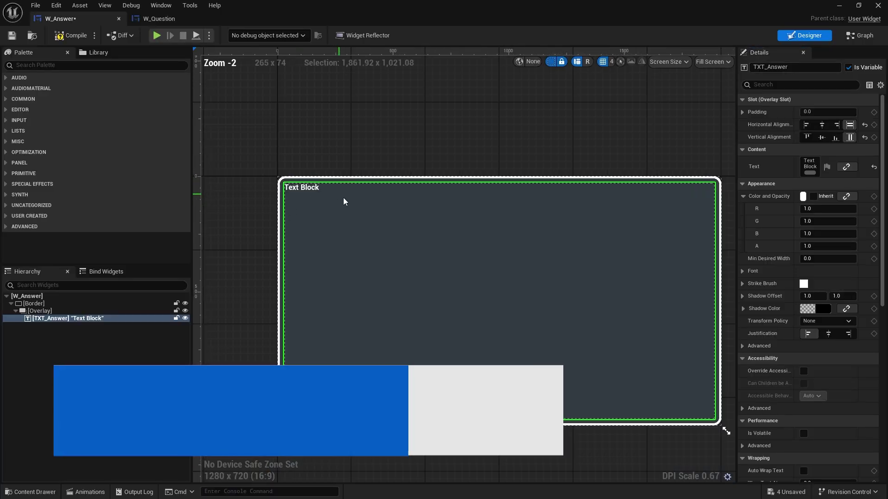
- Wrap the TXT_Answer text in a Horizontal Box and add a second text named TXT_Answer_Index reading "A." before it
right_click(68, 318)
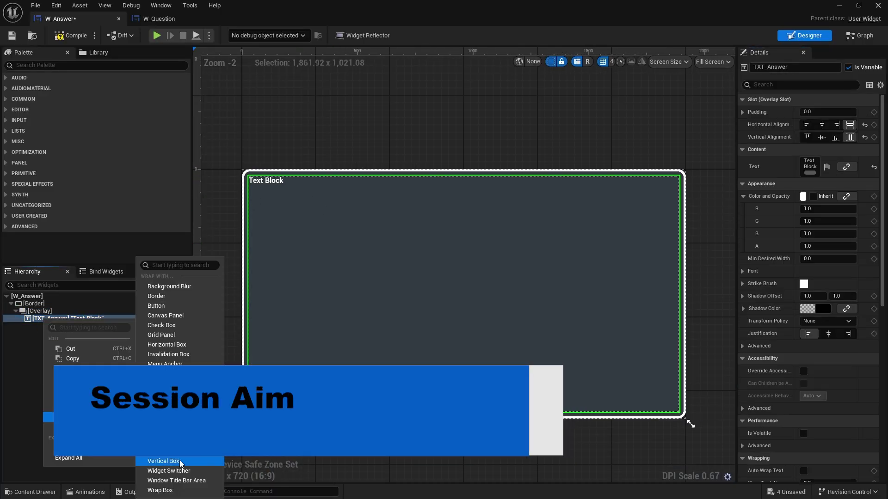
click(249, 288)
key(ctrl+d)
text(A.)
scroll(234, 159, up, 3)
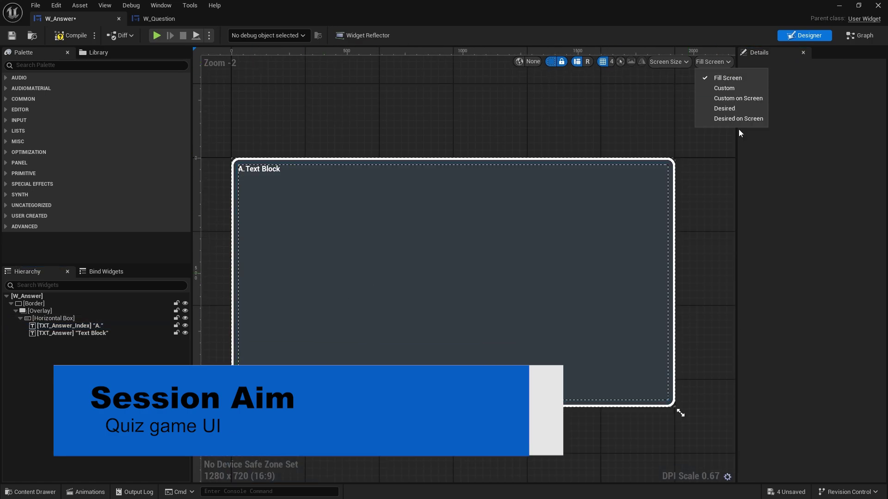
- Change the sizing mode of the answer widget's designer preview from Fill Screen
click(726, 95)
key(Tab)
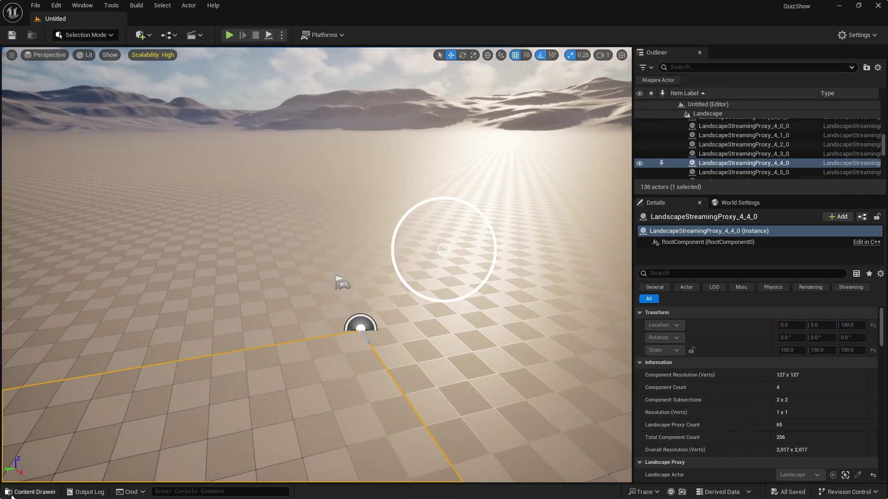
- Create a folder named UI directly under Content and open it
click(14, 492)
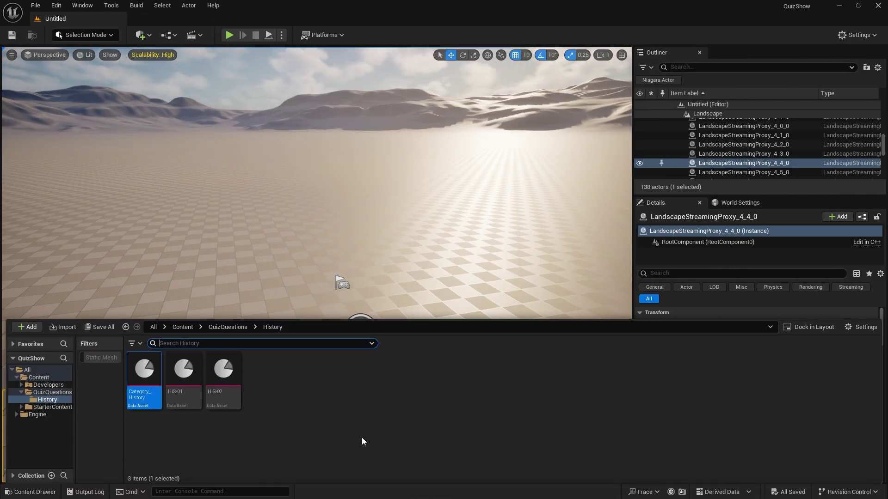
click(182, 326)
right_click(306, 394)
mouse_move(307, 393)
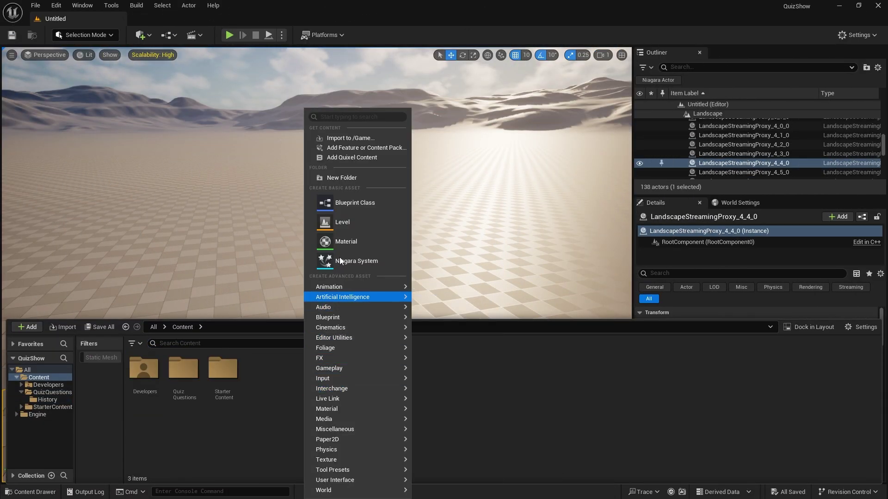
click(341, 177)
text(U)
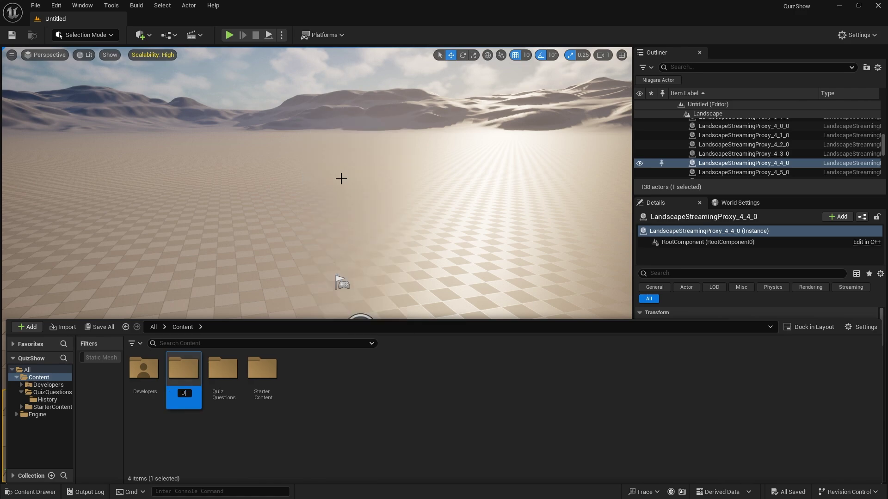
text(I)
key(Return)
double_click(263, 370)
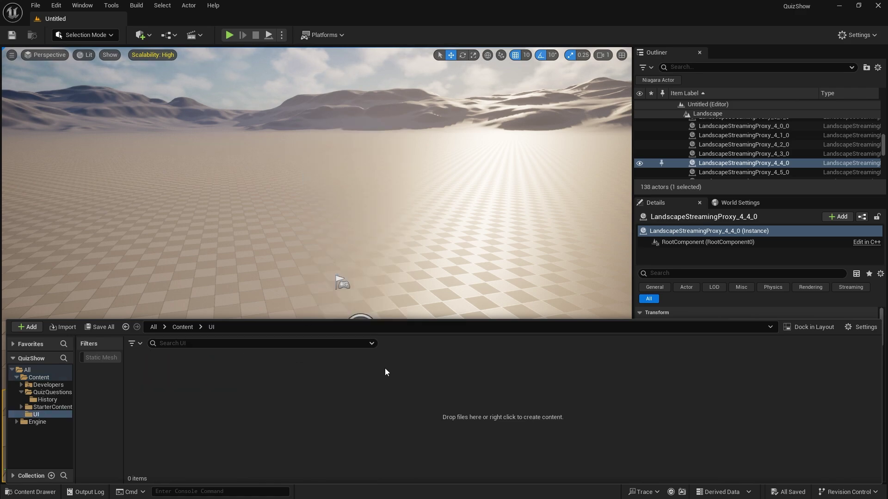
- Create a Widget Blueprint named W_GameHUD in the UI folder with User Widget as its parent class
right_click(216, 393)
mouse_move(247, 494)
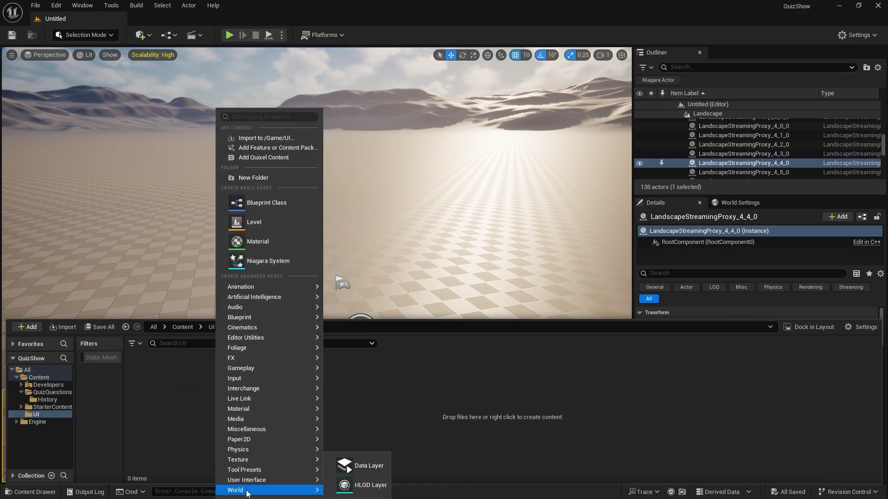
mouse_move(292, 480)
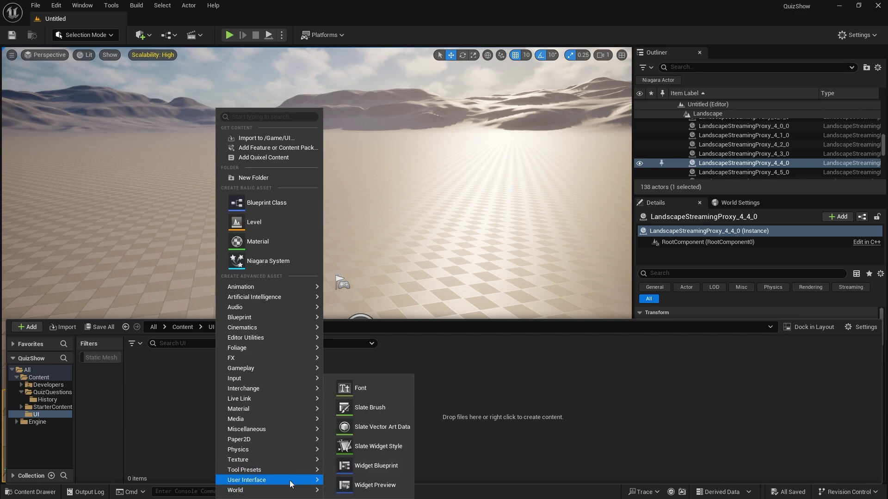
click(361, 472)
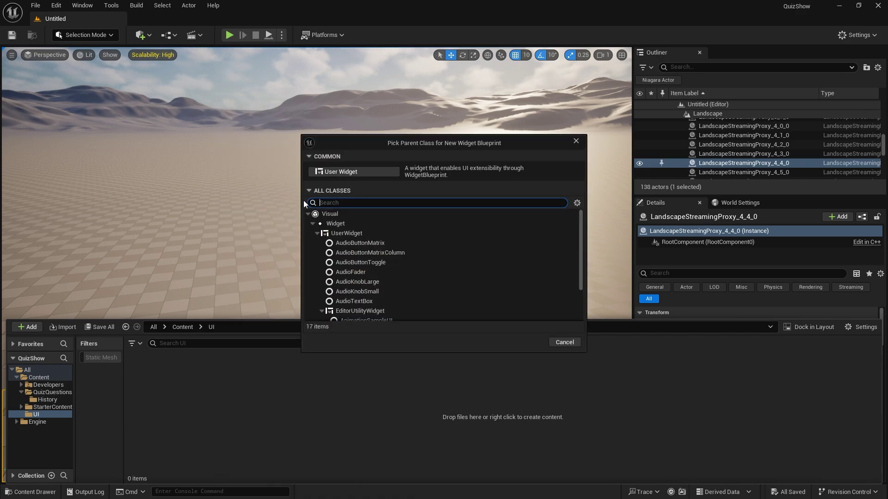
click(340, 171)
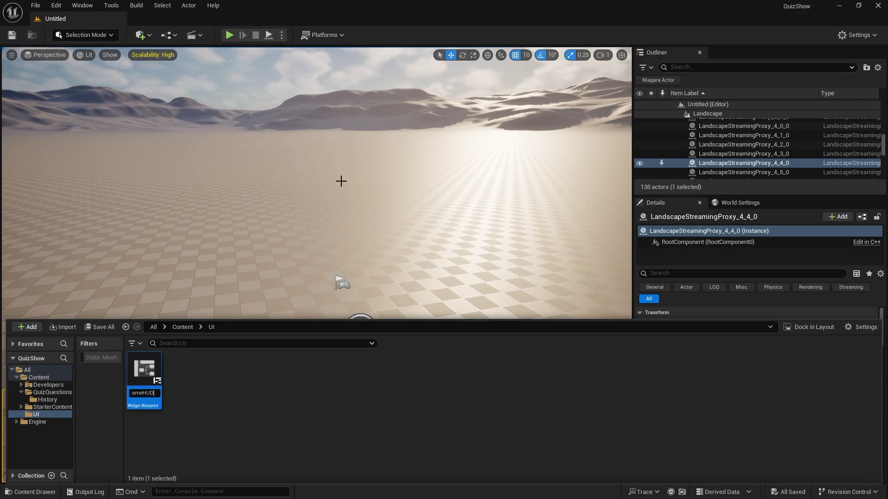
text(W_GameHUD)
key(Return)
click(209, 387)
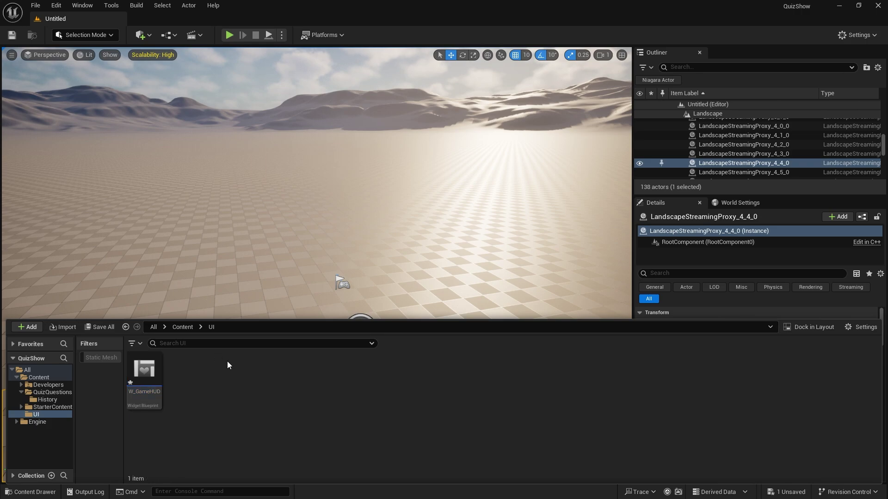
- Create a second User Widget blueprint named W_Question in the UI folder
right_click(186, 379)
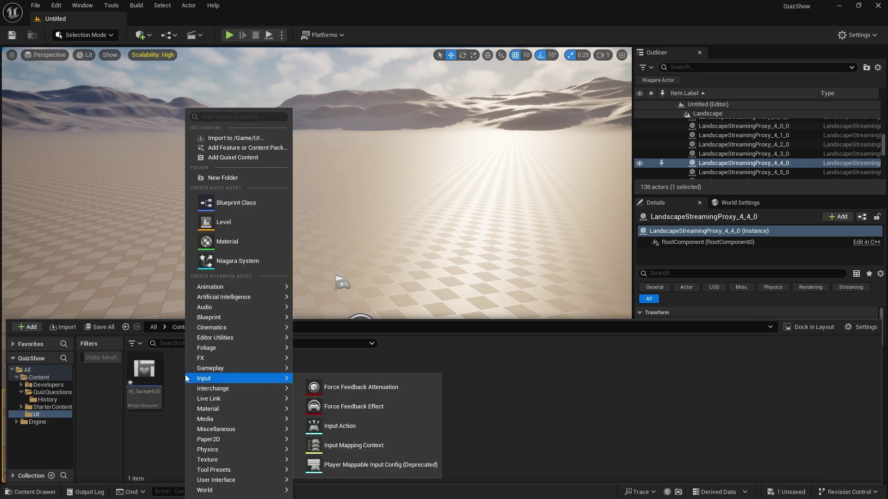
mouse_move(239, 481)
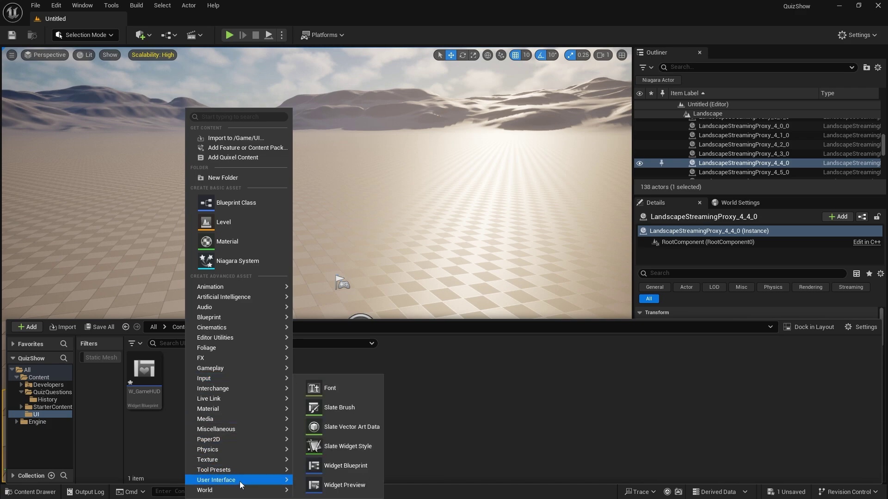
click(354, 464)
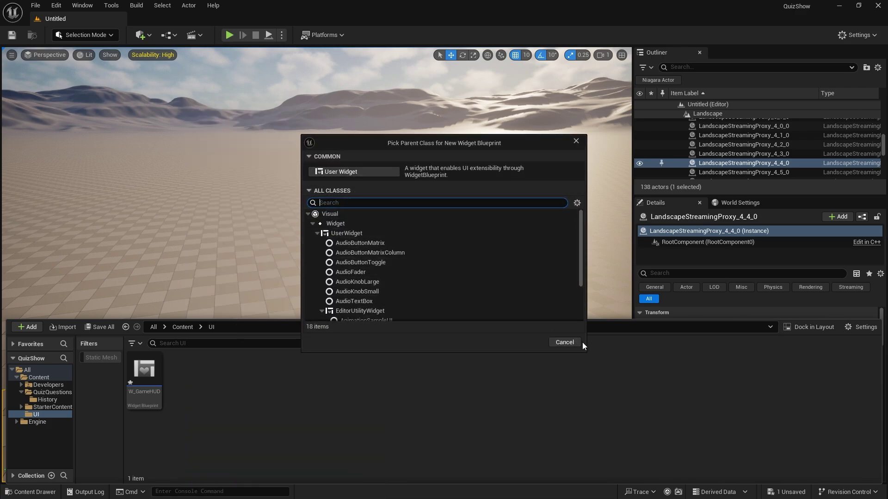
click(360, 174)
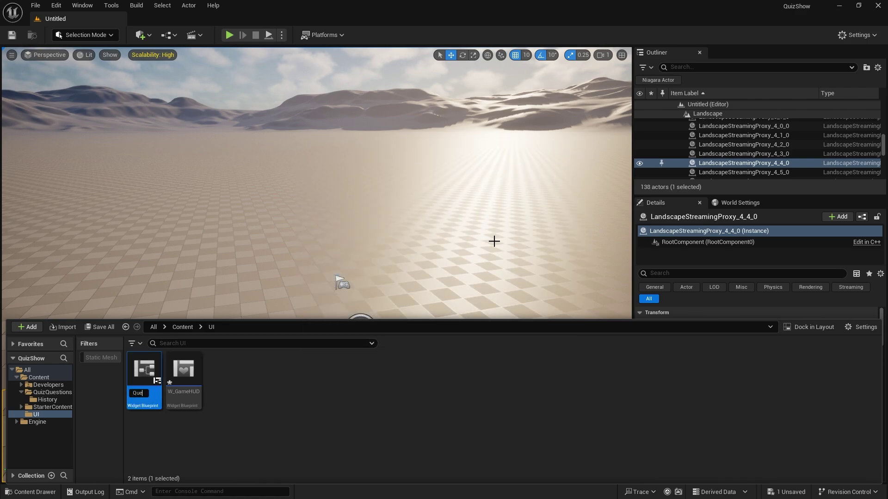
text(Que)
key(BackSpace)
key(BackSpace)
key(BackSpace)
text(W_)
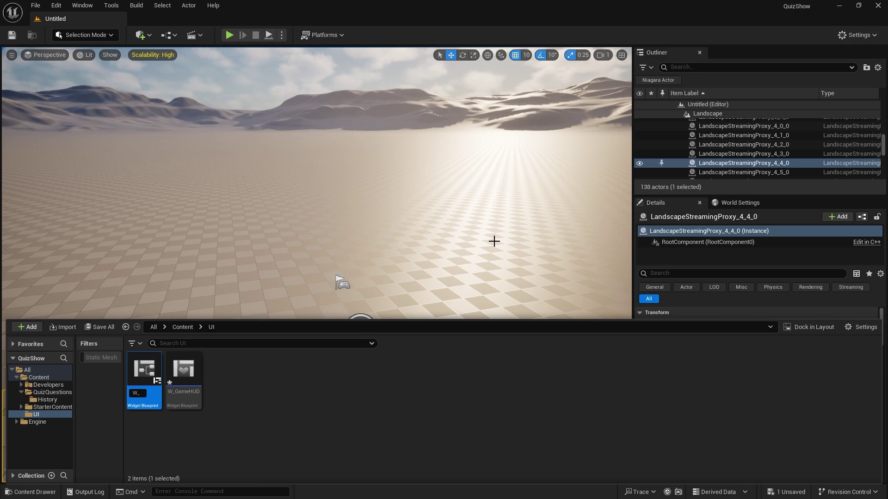
key(Return)
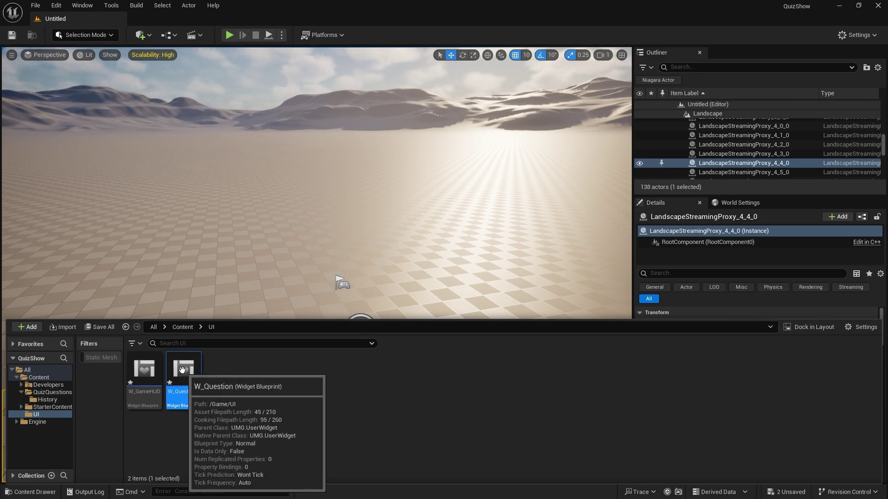
click(227, 371)
- Create a third User Widget blueprint named W_Answer in the UI folder
right_click(226, 371)
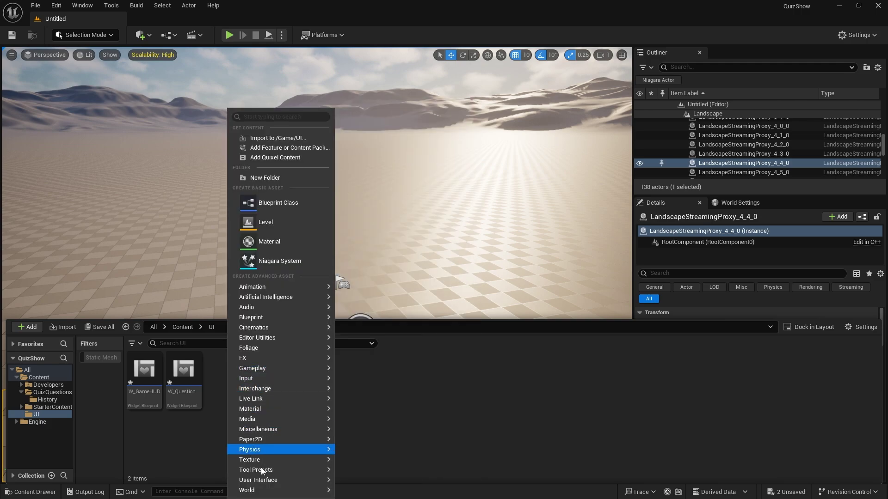
mouse_move(289, 480)
click(387, 463)
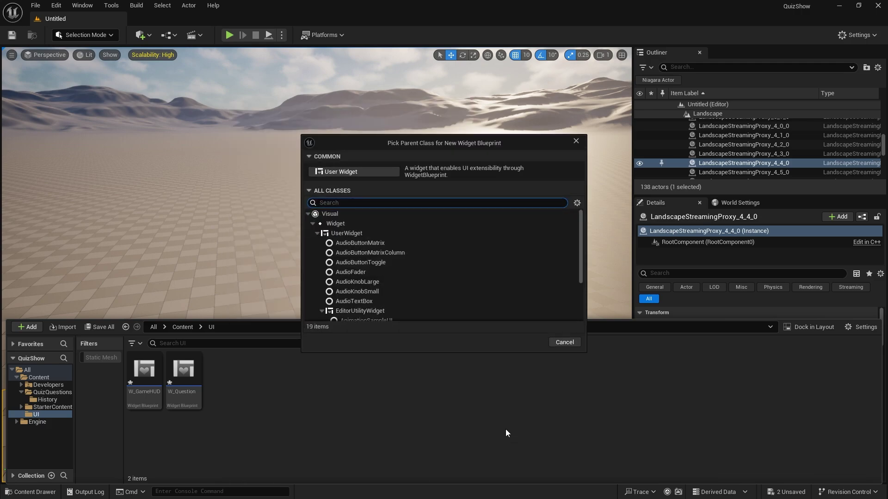
click(354, 172)
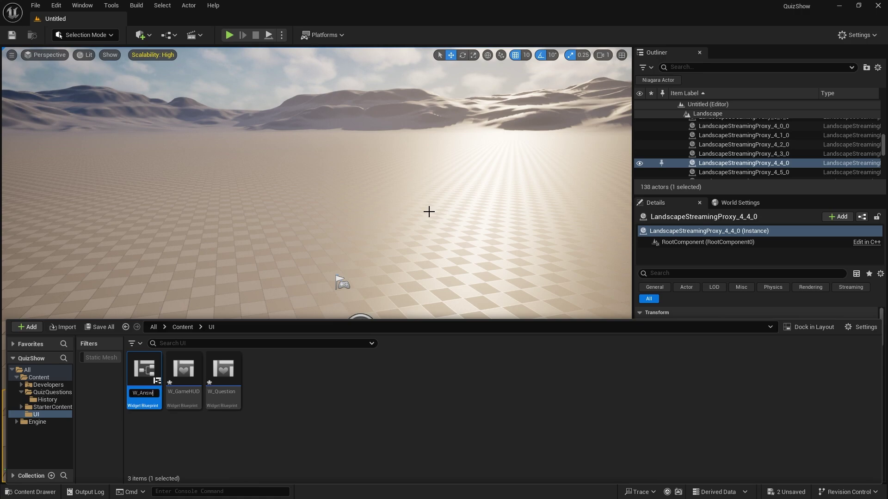
key(Return)
click(317, 407)
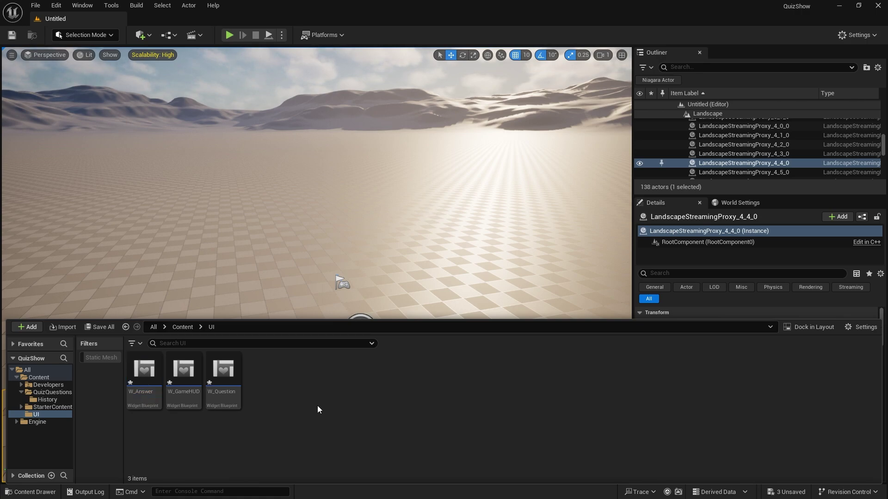
- Open the W_Question widget and add a Border as its root element
click(227, 370)
double_click(227, 370)
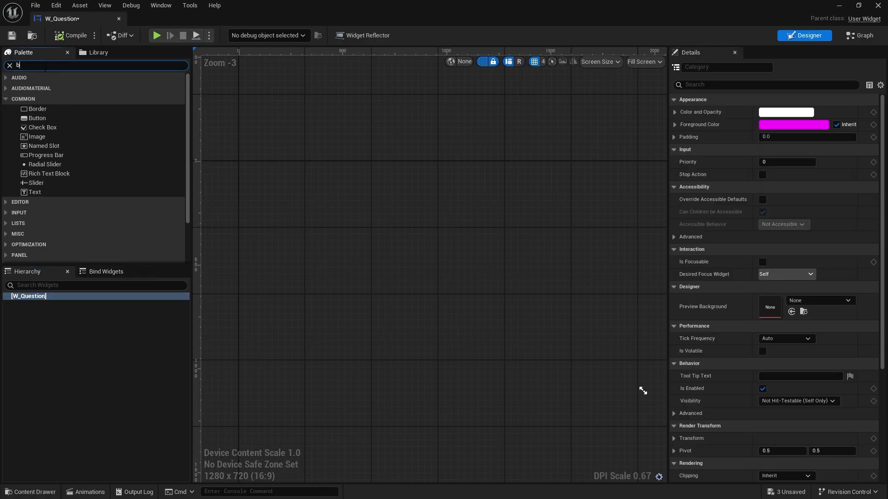
text(border)
drag(37, 88, 33, 297)
click(9, 66)
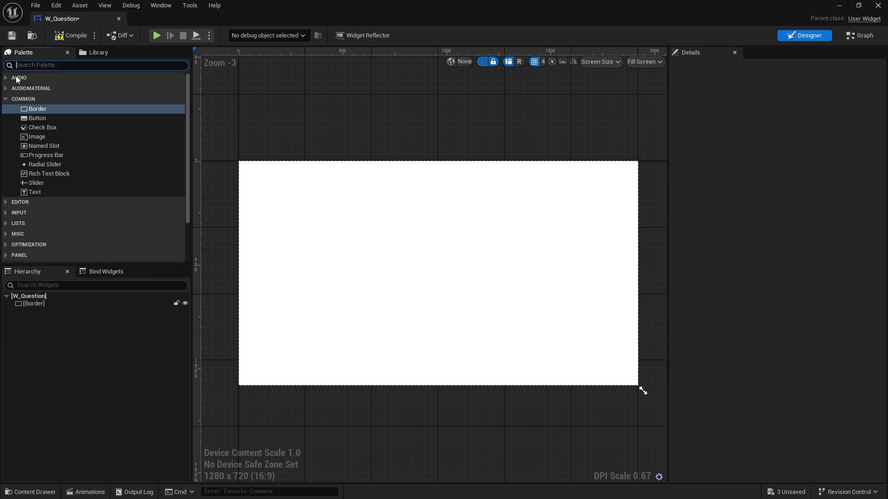
- Set the border's brush color to a dark teal (hex sRGB 094140FF) and save that color as a swatch
click(324, 243)
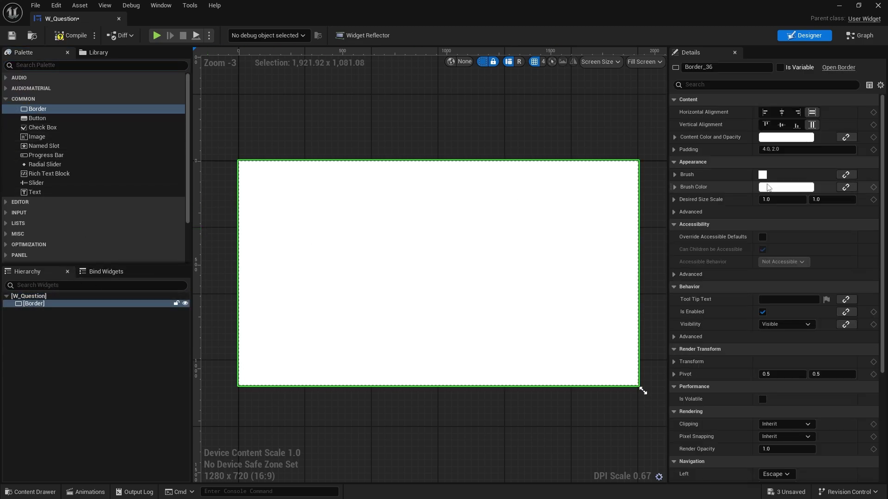
click(674, 187)
click(786, 187)
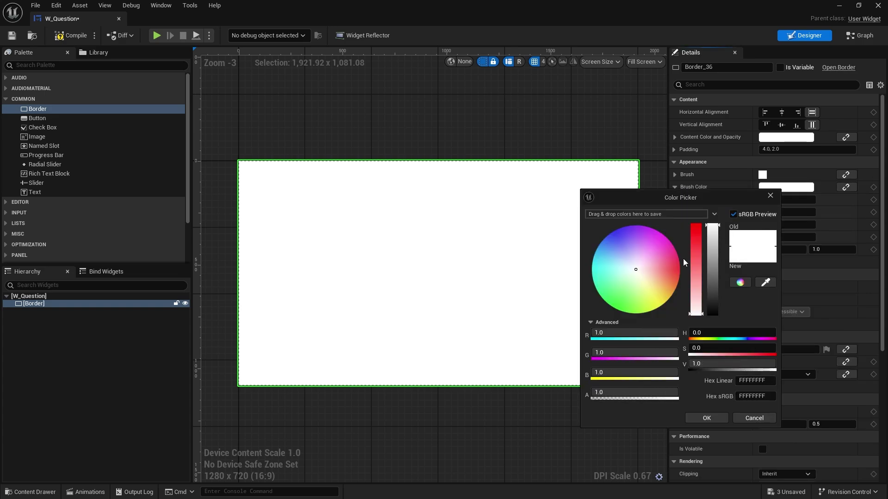
mouse_move(636, 270)
mouse_down()
mouse_move(605, 250)
mouse_move(622, 230)
mouse_move(609, 237)
mouse_up()
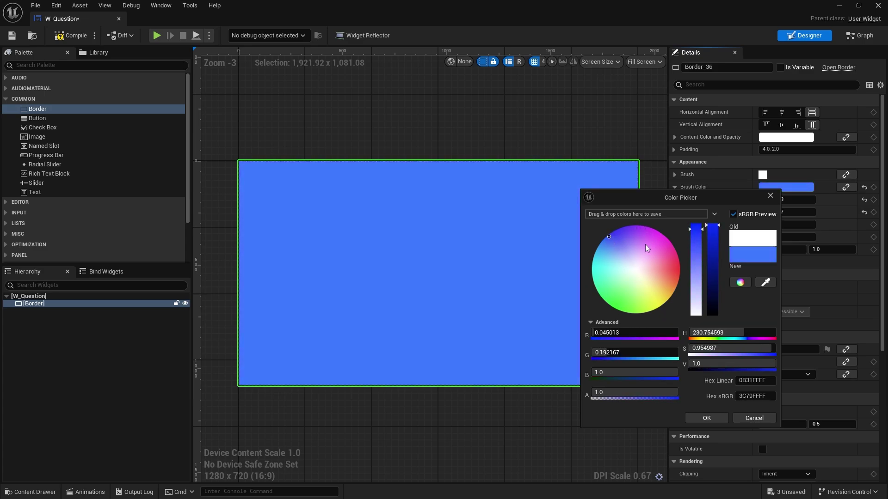
click(714, 251)
drag(714, 251, 714, 271)
drag(640, 260, 597, 247)
drag(713, 271, 715, 309)
drag(602, 259, 597, 270)
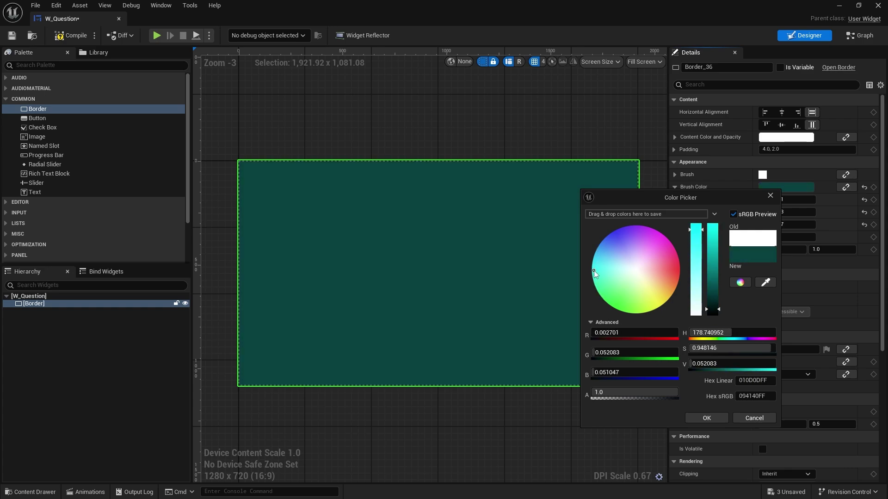
drag(738, 257, 647, 214)
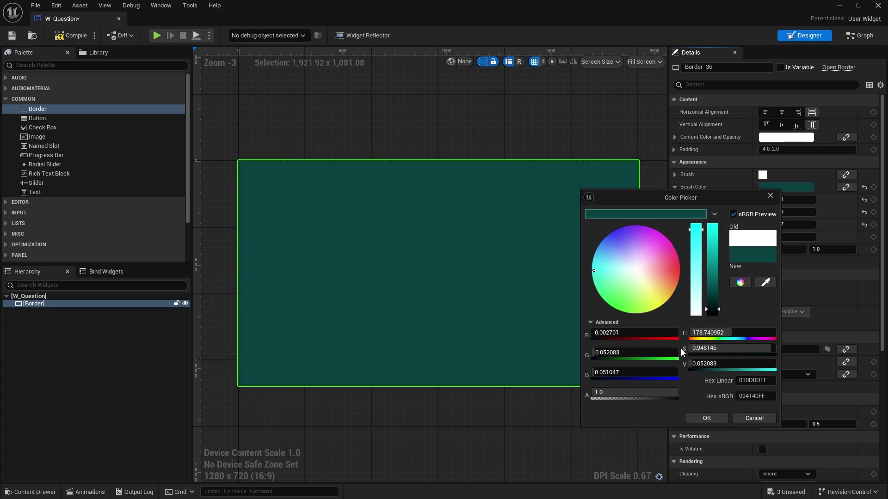
click(705, 418)
- Change the border's brush color to a dark slate gray (hex sRGB 313A41FF) and save it as a swatch
click(785, 187)
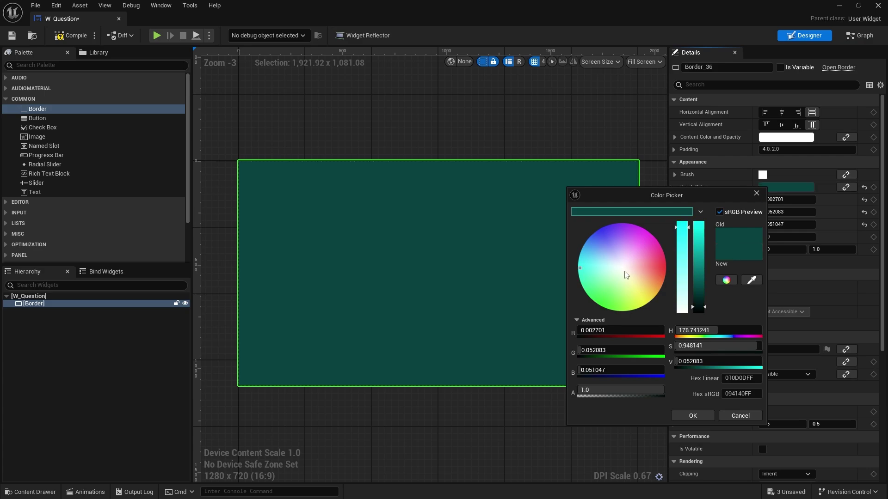
drag(585, 271, 606, 261)
click(693, 415)
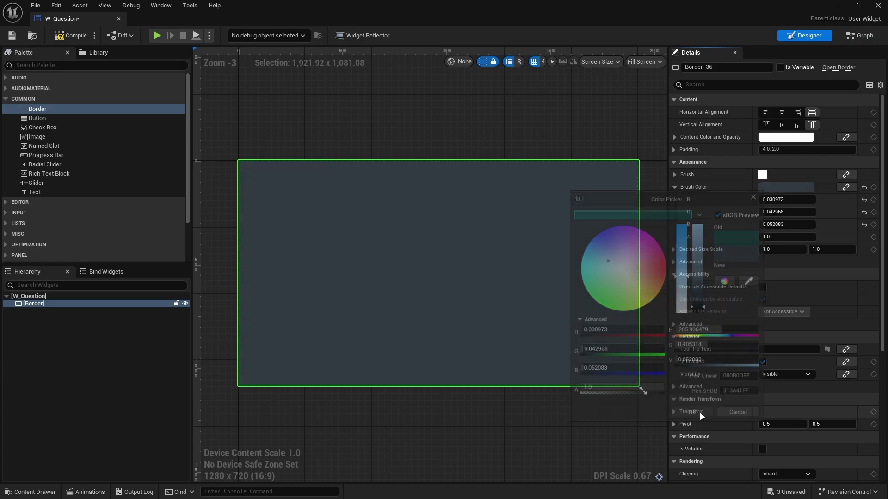
click(786, 187)
drag(751, 247, 677, 216)
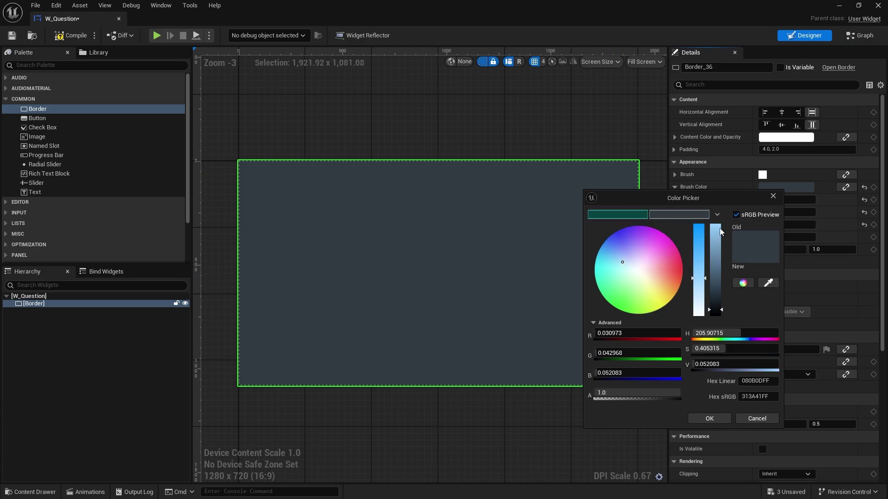
click(772, 196)
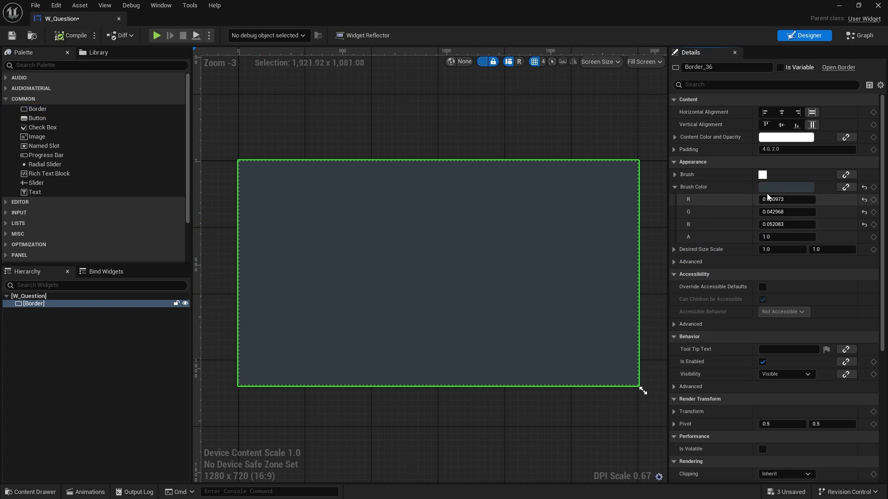
- Set the border's brush to draw as a Rounded Box
click(675, 187)
click(675, 175)
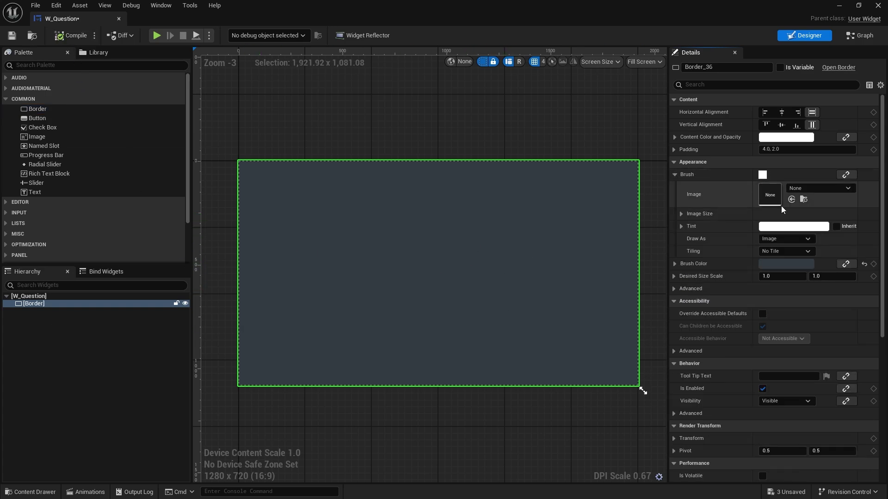
click(785, 240)
click(784, 284)
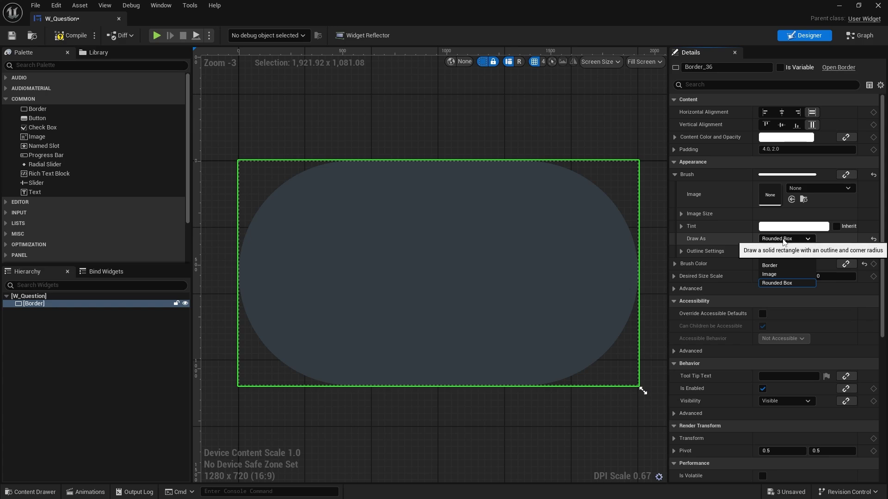
- Expand the border brush's outline settings and set the rounding type to Fixed Radius
click(693, 252)
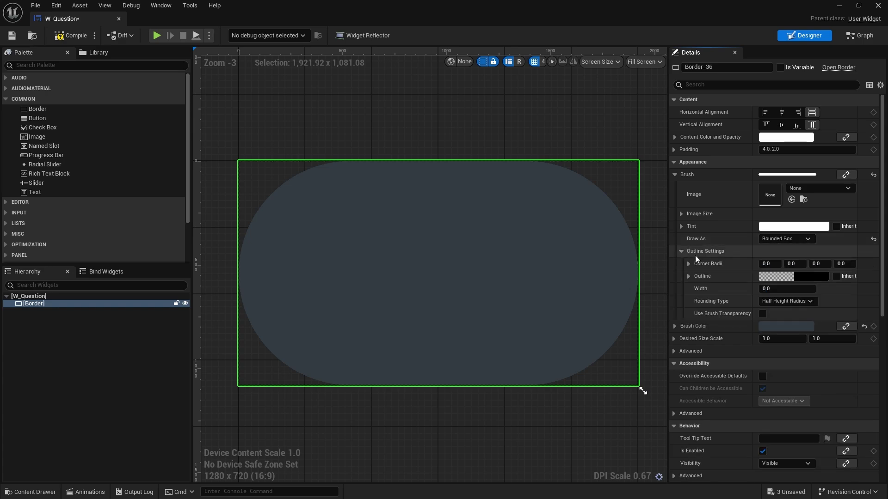
click(775, 301)
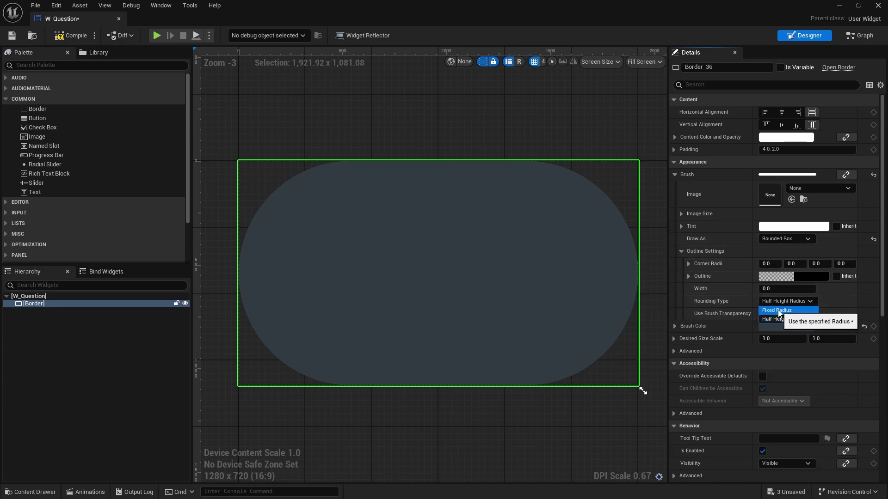
click(779, 312)
- Set all four corner radii of the border's outline to 35
click(767, 264)
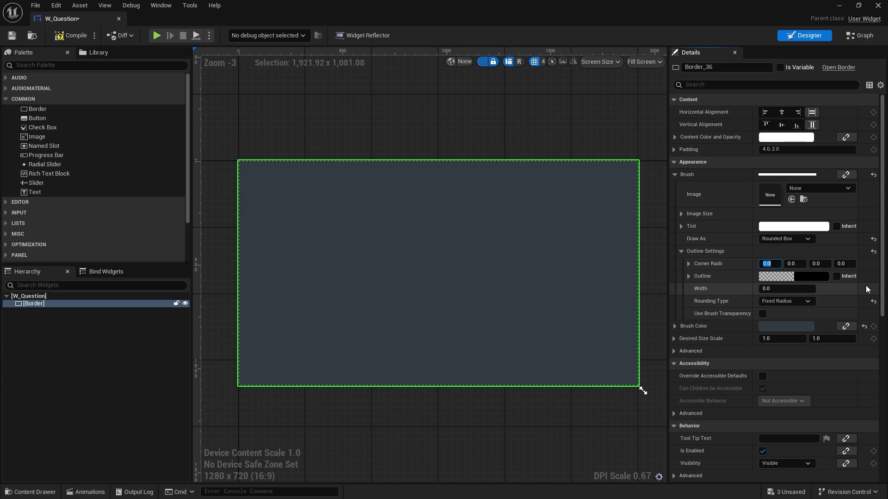
text(35)
key(Tab)
text(35)
key(Tab)
text(35)
key(Tab)
text(35)
key(Return)
click(659, 148)
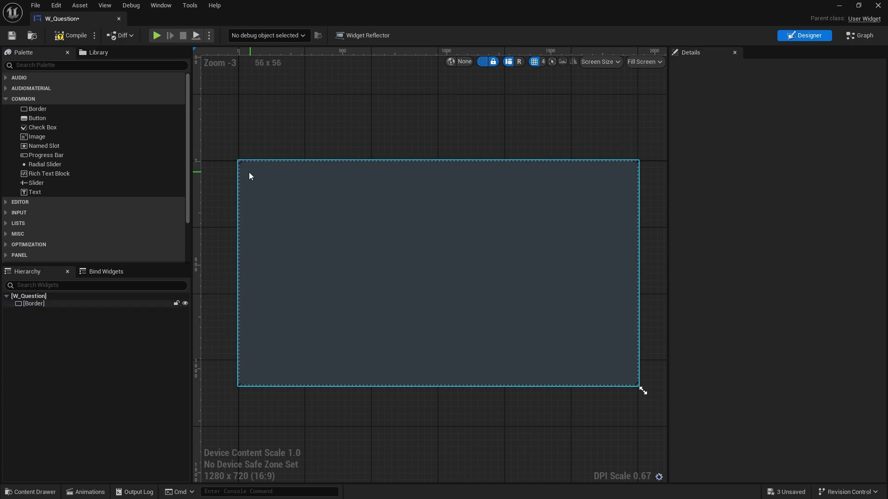
- Give the border an opaque white outline with a width of 10
click(462, 218)
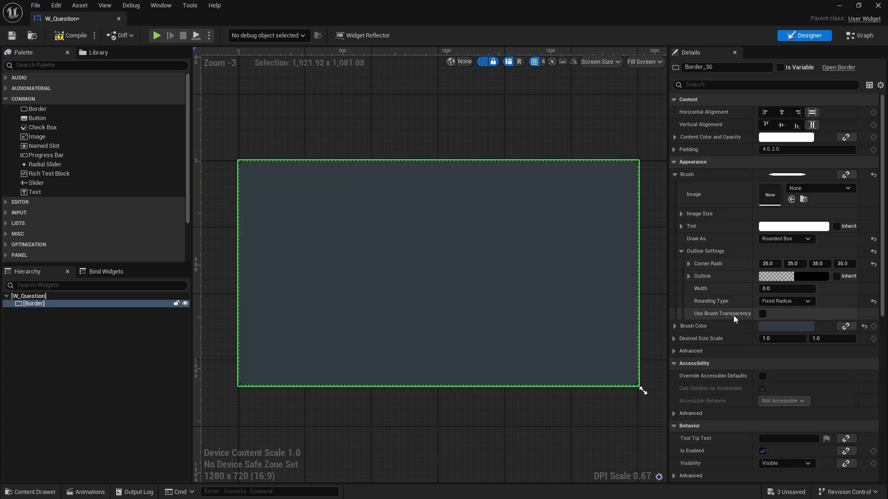
click(795, 277)
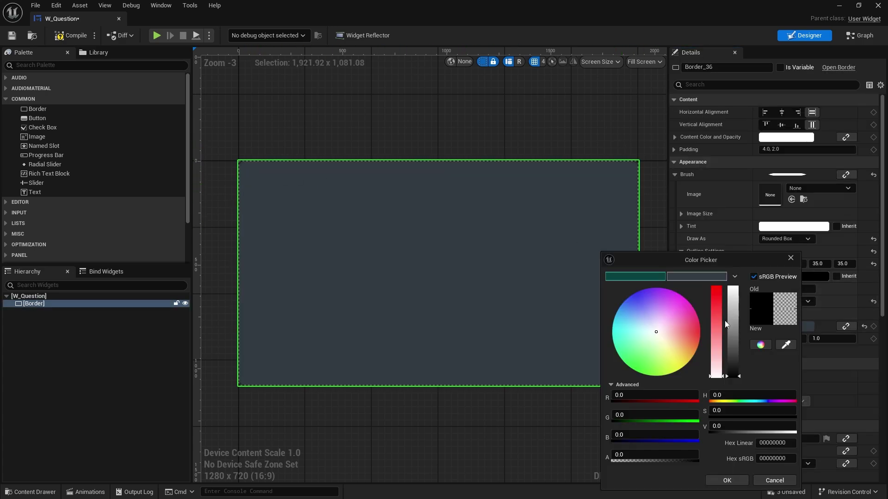
drag(656, 455, 703, 455)
click(725, 481)
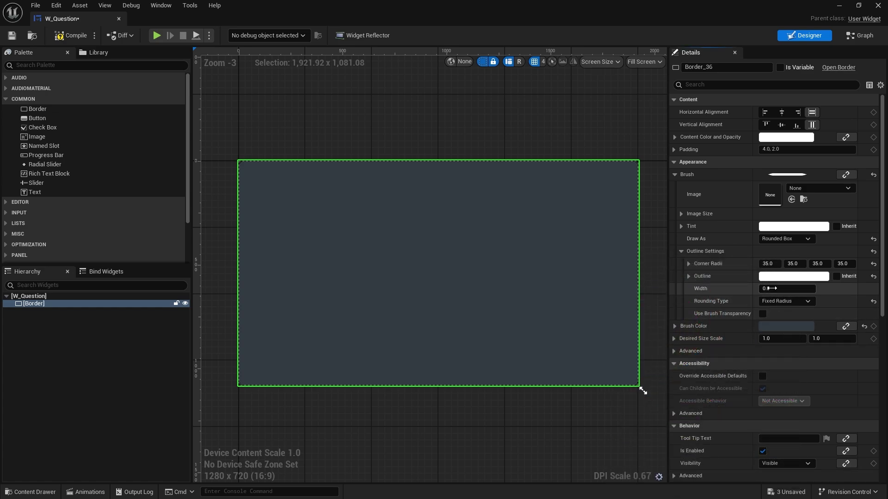
text(5)
key(Return)
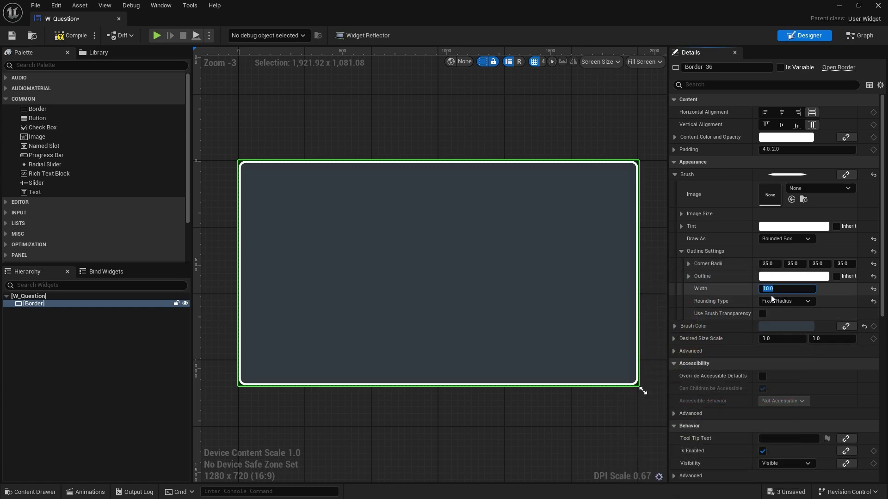
click(406, 128)
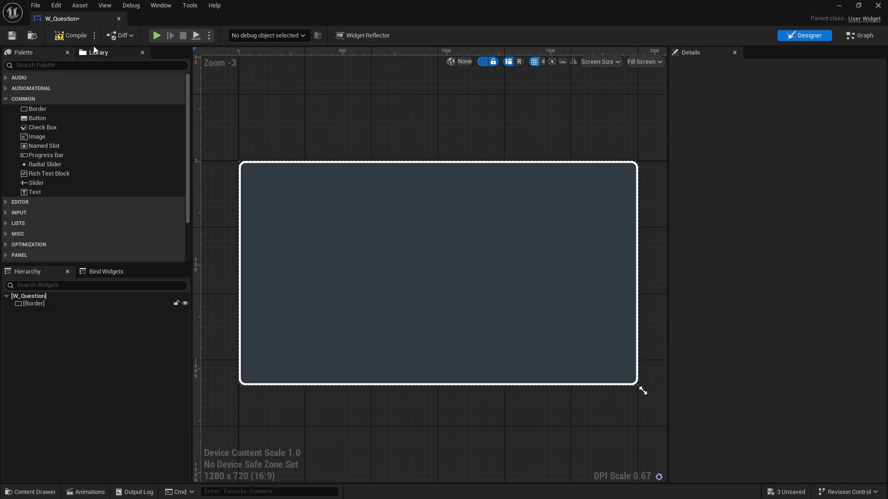
- Add a Text widget inside the border and set its slot padding to 30
click(65, 306)
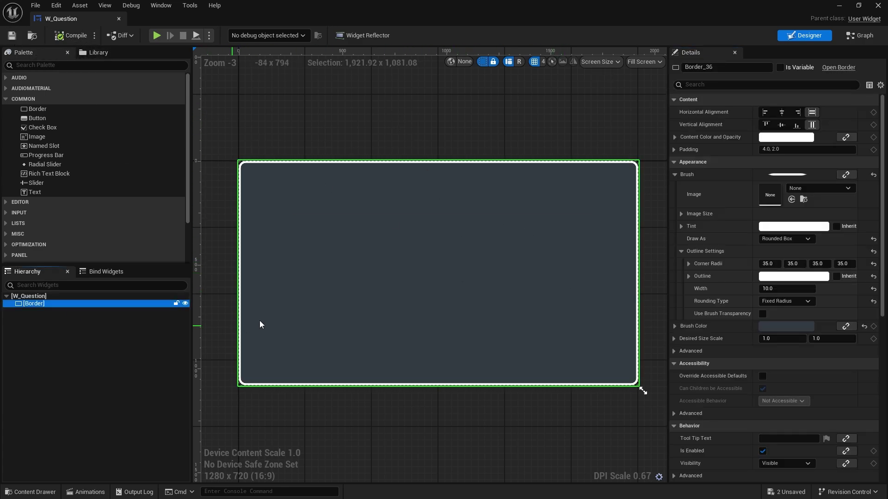
drag(43, 193, 43, 312)
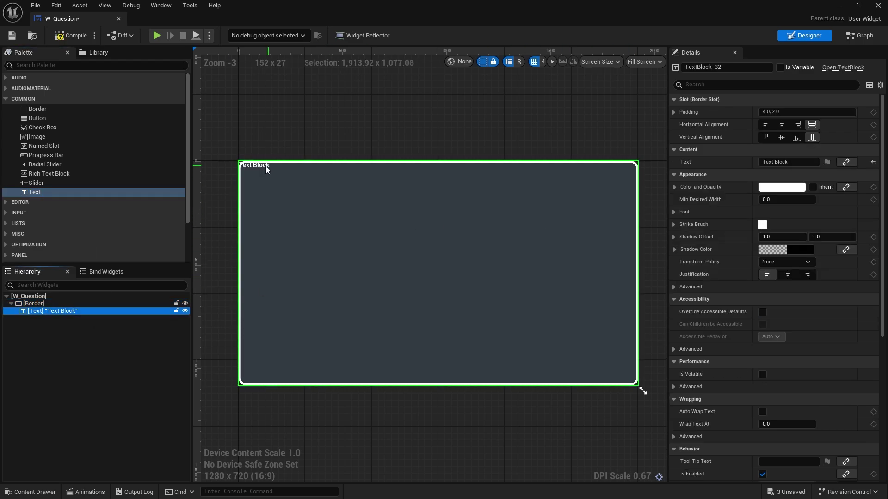
scroll(253, 185, up, 5)
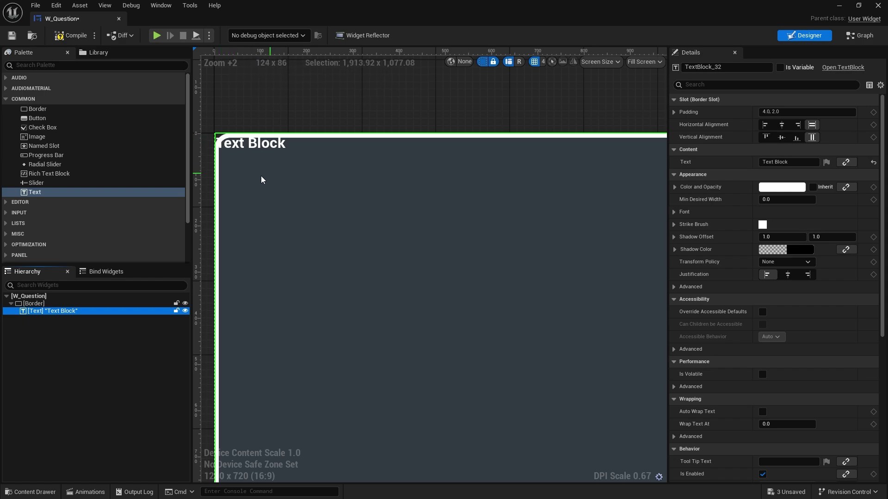
click(786, 112)
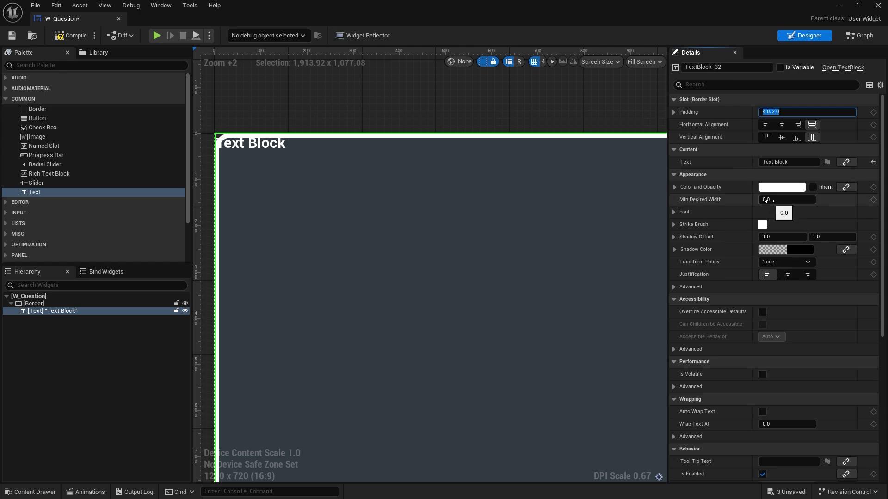
text(30)
key(Return)
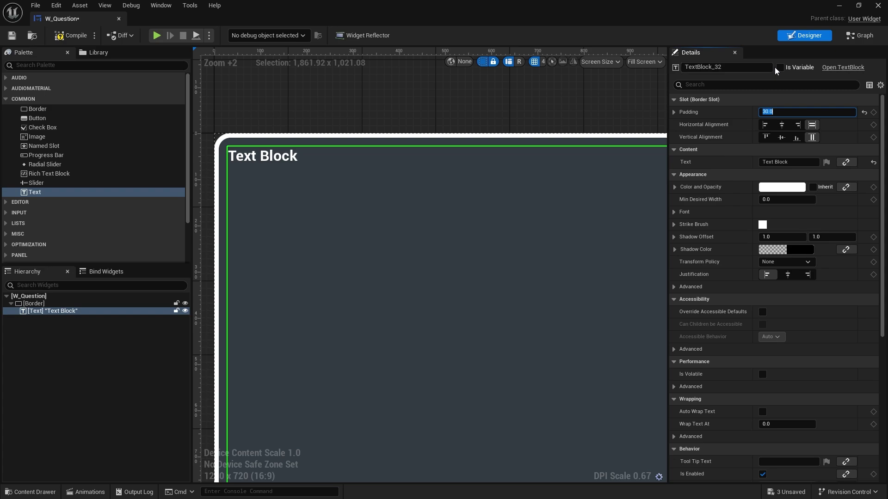
- Expose the text block as a variable and name it TXT_Question
click(738, 69)
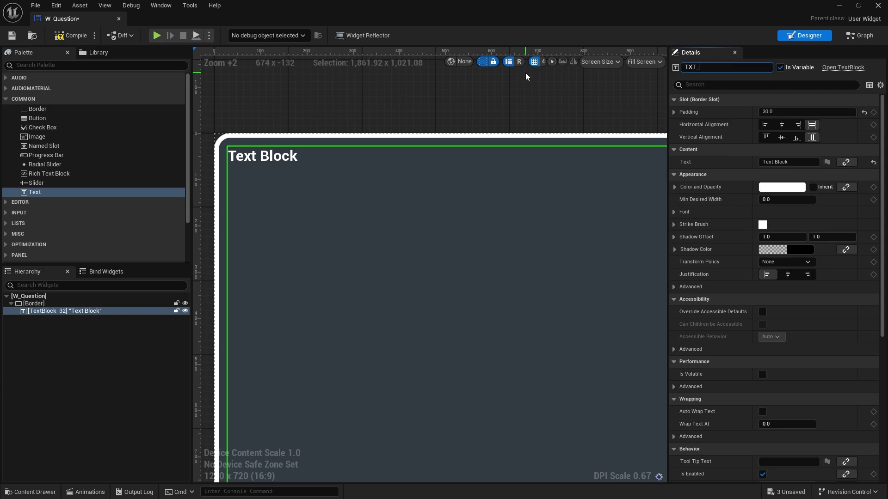
text(TXT_Question)
key(Return)
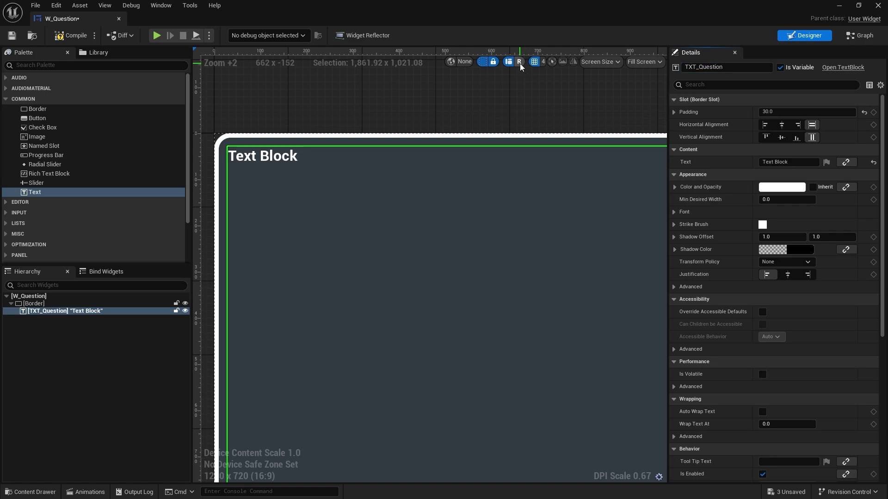
- Switch the designer's preview size mode to Desired on Screen to check how the border fits the text
scroll(476, 235, down, 7)
right_drag(413, 241, 345, 223)
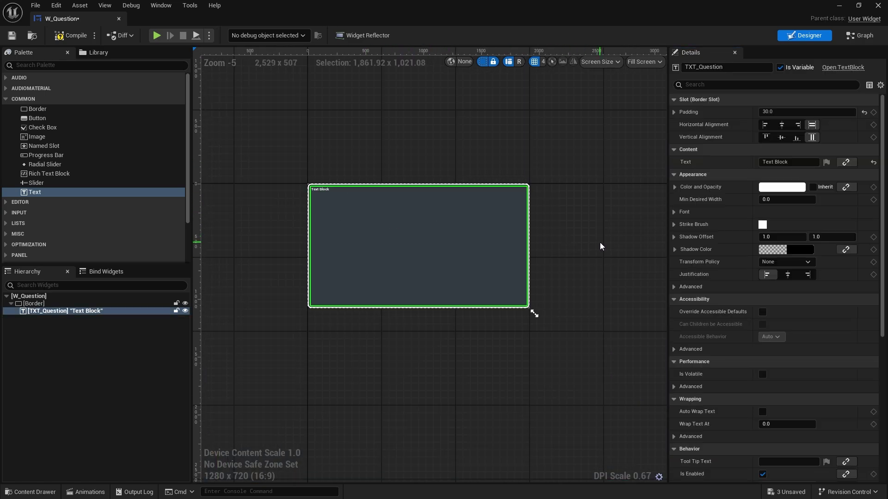
click(642, 62)
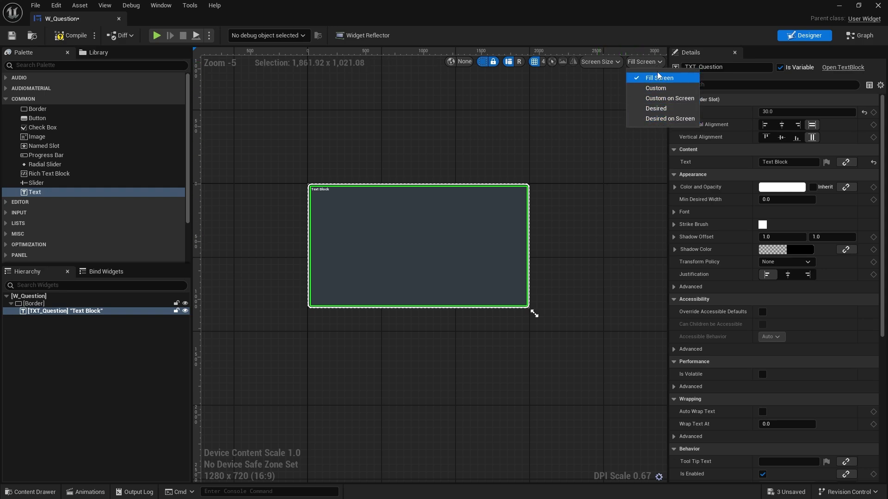
click(669, 119)
scroll(435, 208, up, 6)
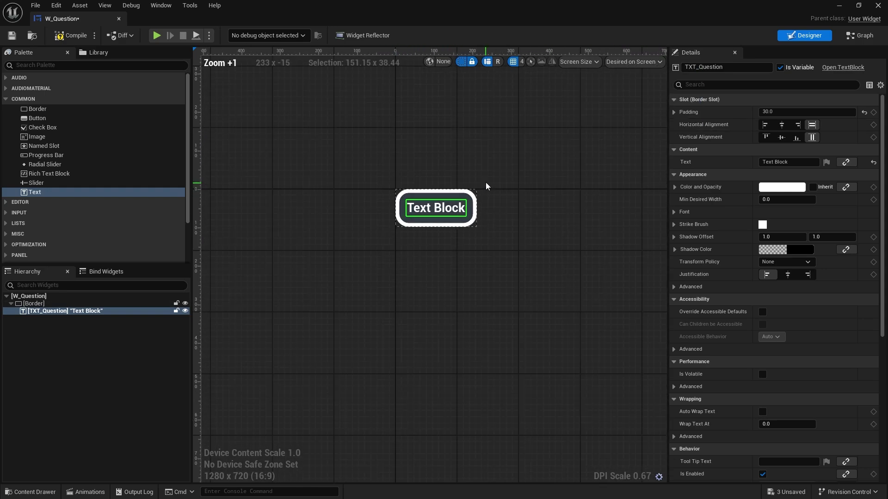
click(466, 258)
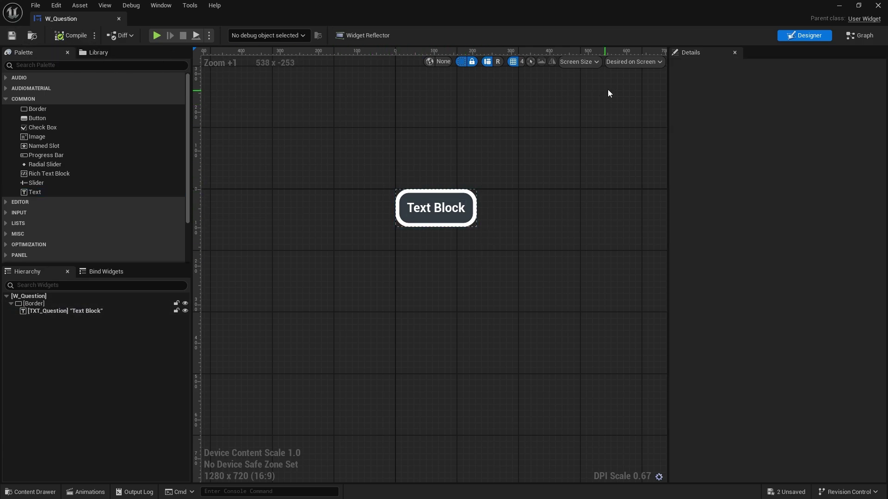
- Return the designer's preview size mode to Fill Screen
click(630, 64)
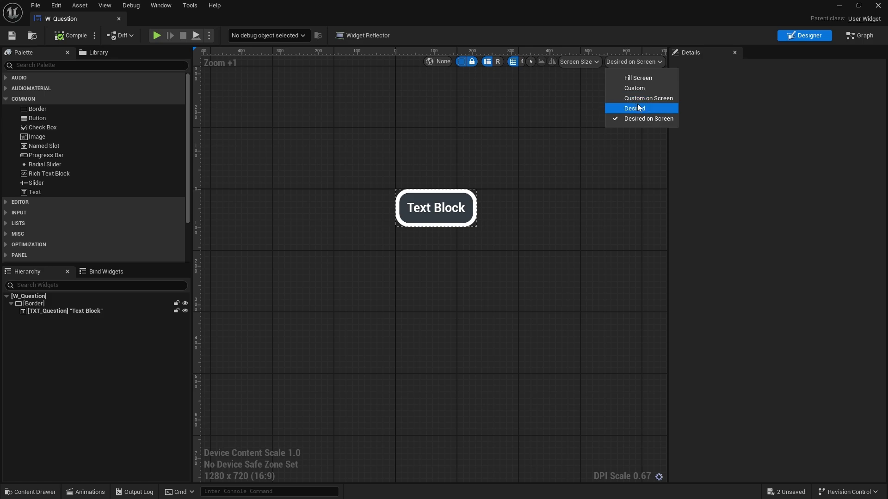
click(644, 78)
scroll(500, 228, up, 1)
scroll(547, 258, down, 6)
scroll(493, 225, up, 2)
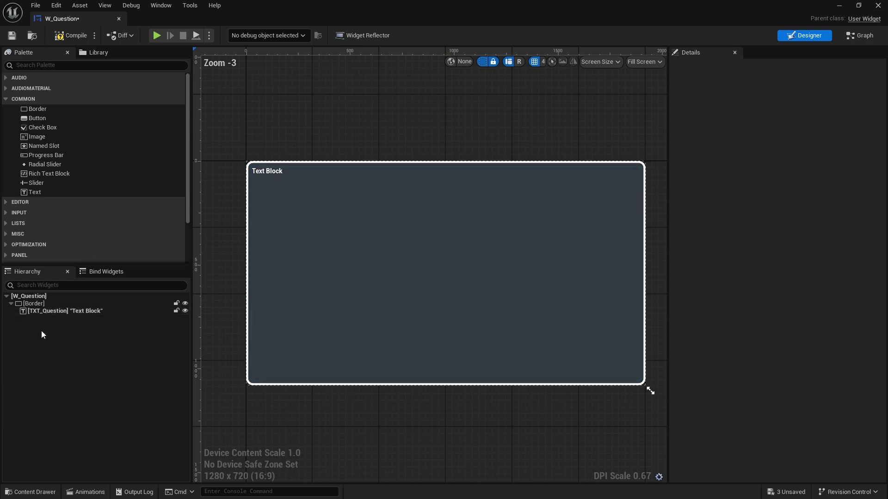
- Wrap the TXT_Question text block inside the border with an Overlay
click(35, 305)
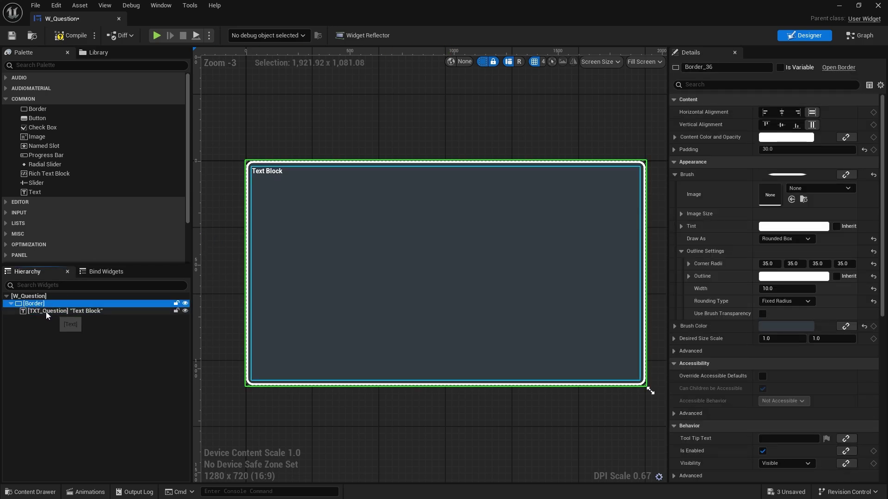
click(44, 311)
right_click(50, 313)
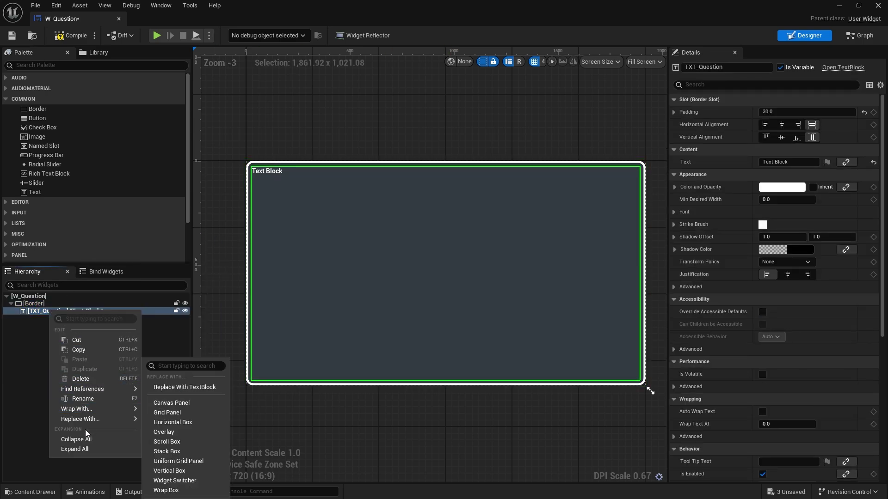
mouse_move(111, 409)
click(163, 383)
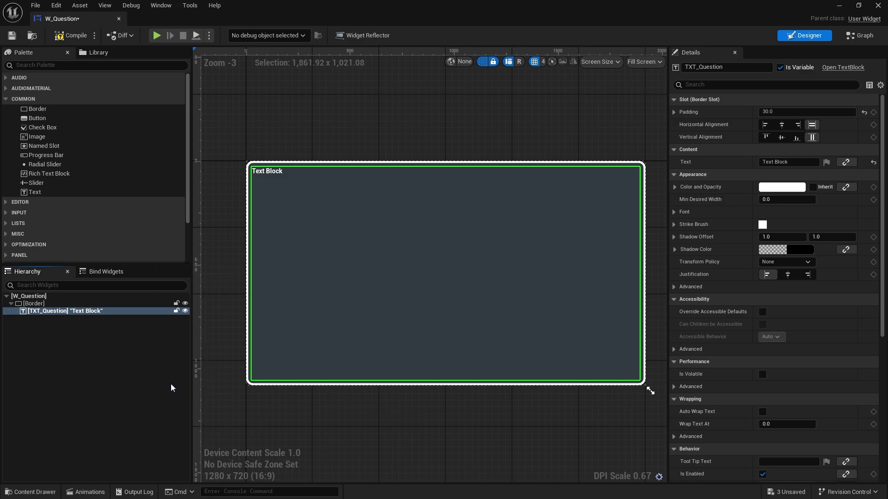
click(40, 312)
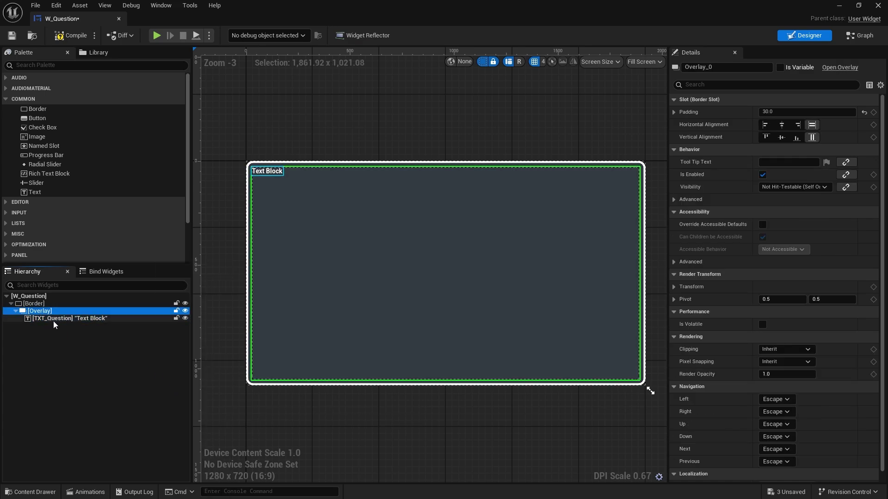
- Make TXT_Question fill the overlay both horizontally and vertically
click(69, 319)
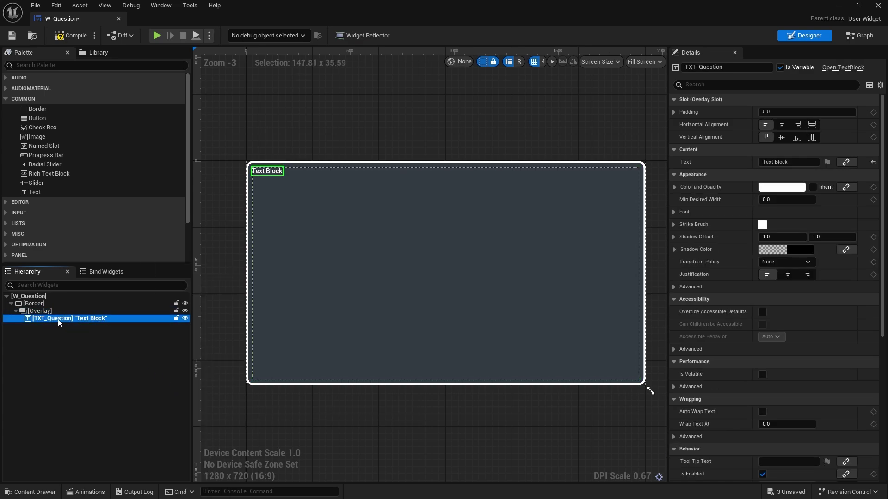
click(812, 125)
click(812, 137)
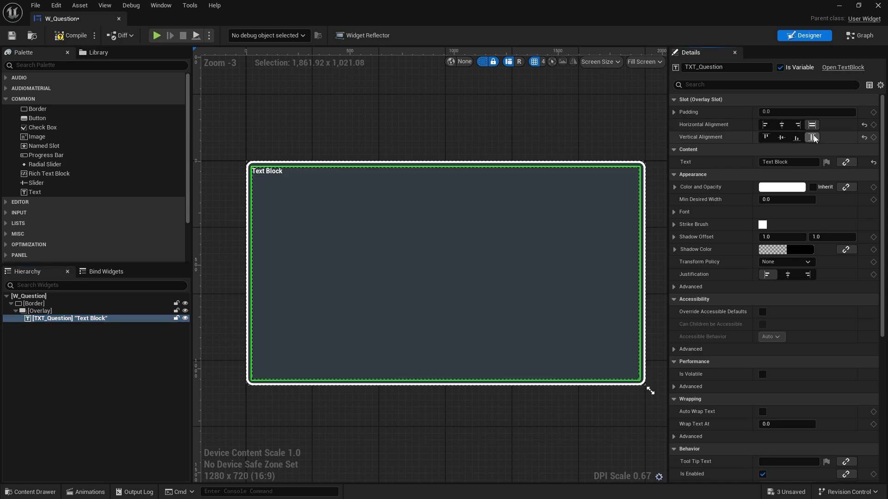
- Find the Image widget by searching for "image" and add it to the overlay after the question text
click(41, 311)
click(51, 66)
drag(37, 87, 47, 317)
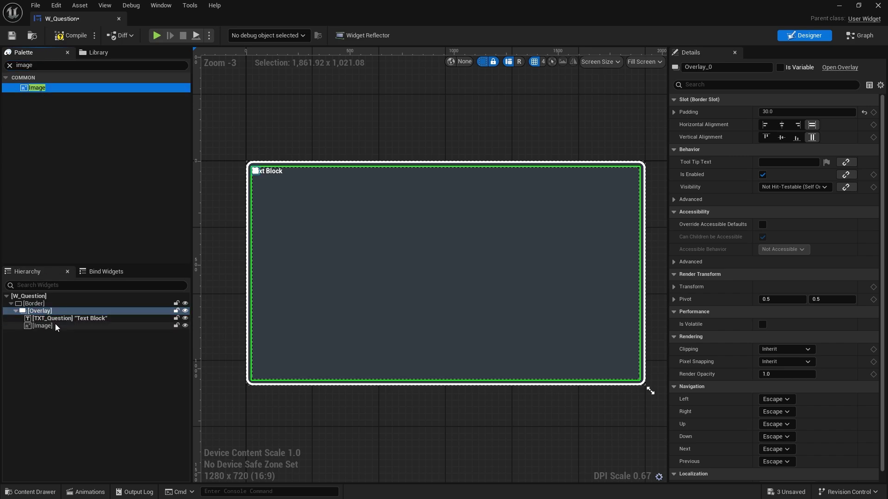
- Align the image to the right and center it vertically in the overlay, and compile the widget
click(797, 124)
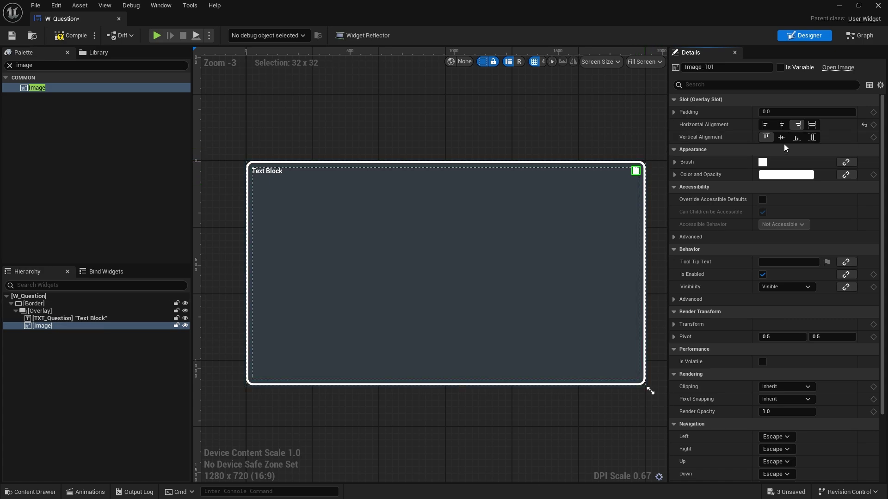
click(813, 138)
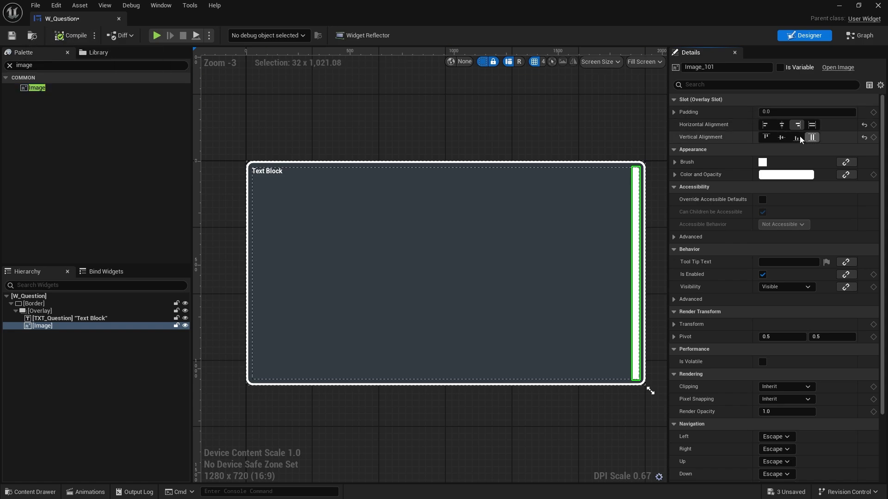
click(782, 137)
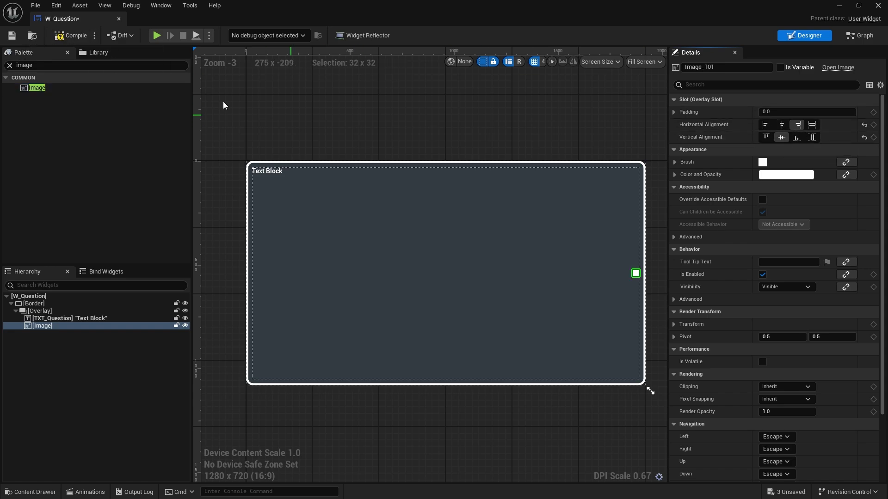
click(64, 40)
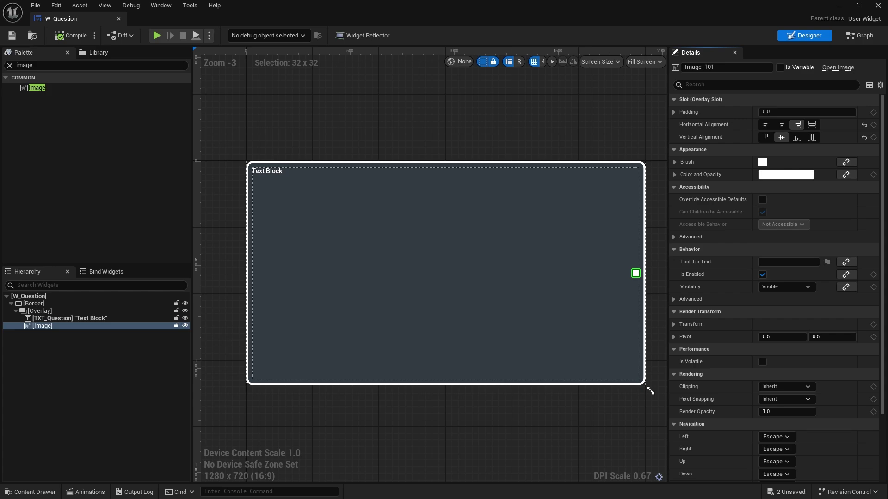
- Switch to Flaticon in the browser, search for "history" icons and look through the results
key(alt+Tab)
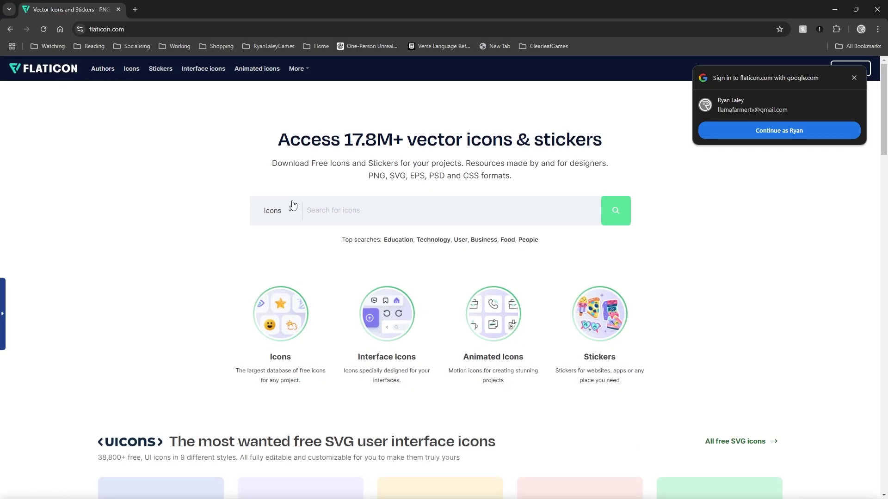
click(333, 211)
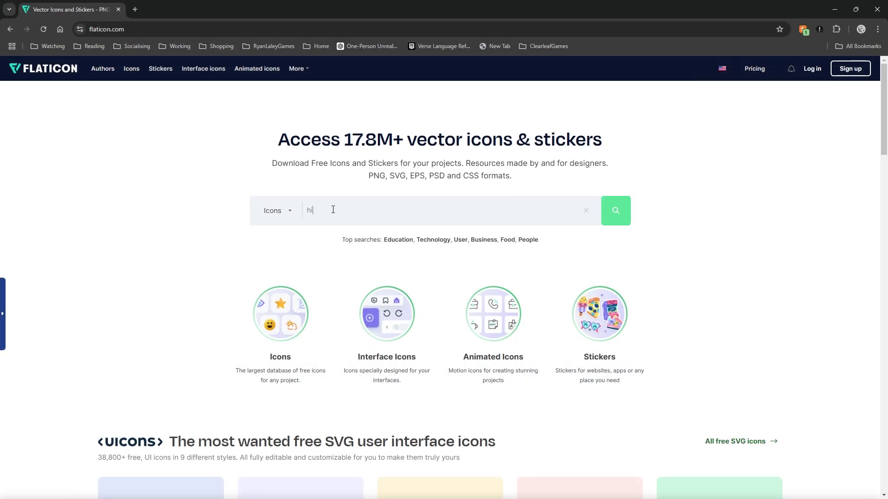
key(Return)
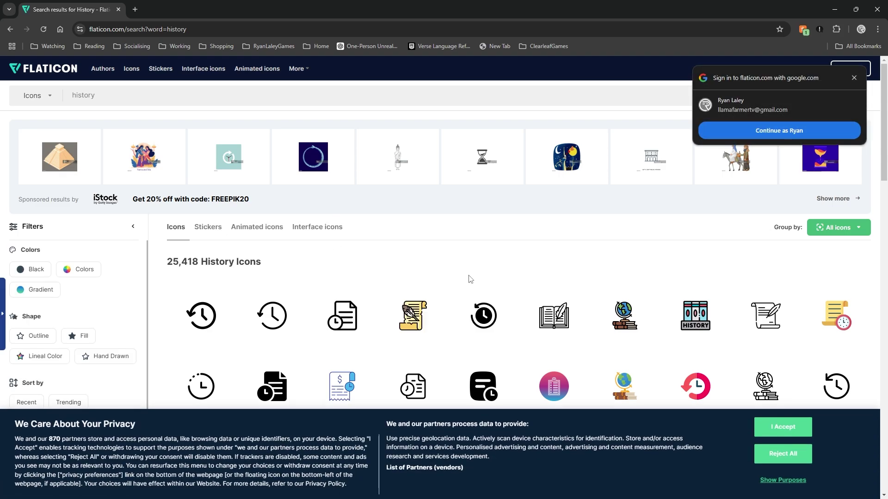
scroll(513, 262, down, 3)
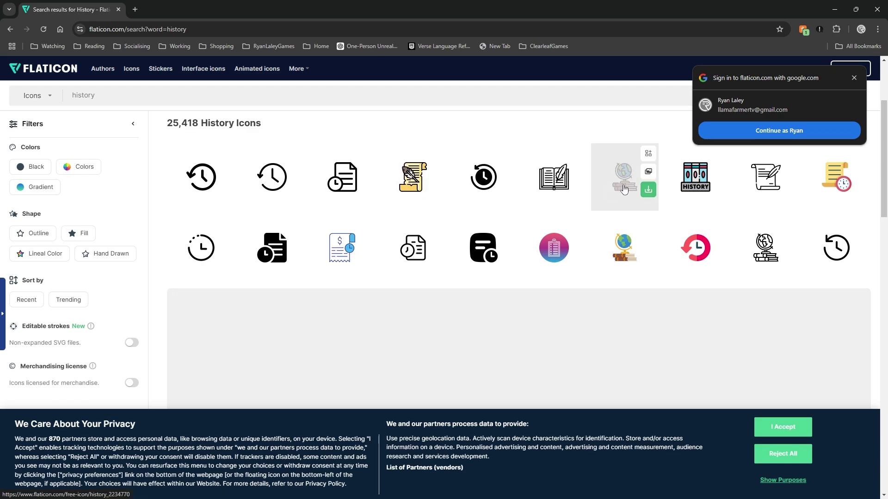
scroll(469, 192, down, 6)
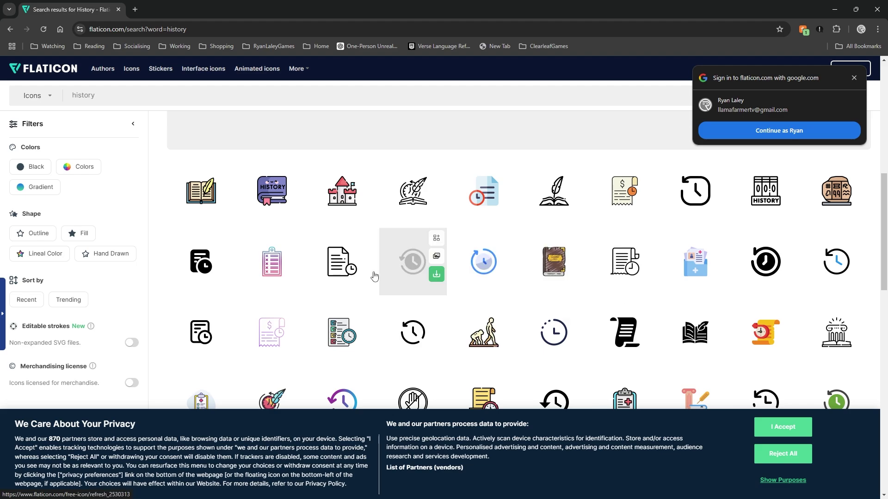
scroll(486, 261, down, 3)
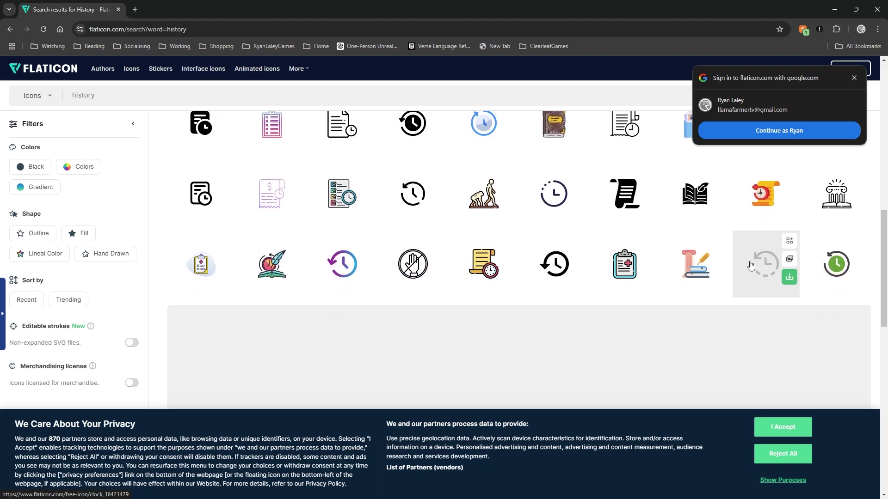
scroll(547, 214, up, 3)
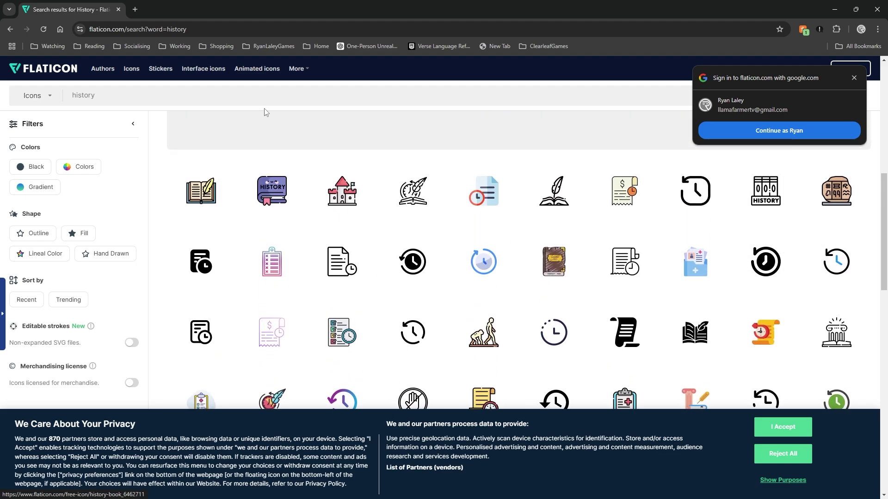
- Search Flaticon for "roman" and open the red and grey Roman Helmet icon from the results
double_click(87, 95)
text(r)
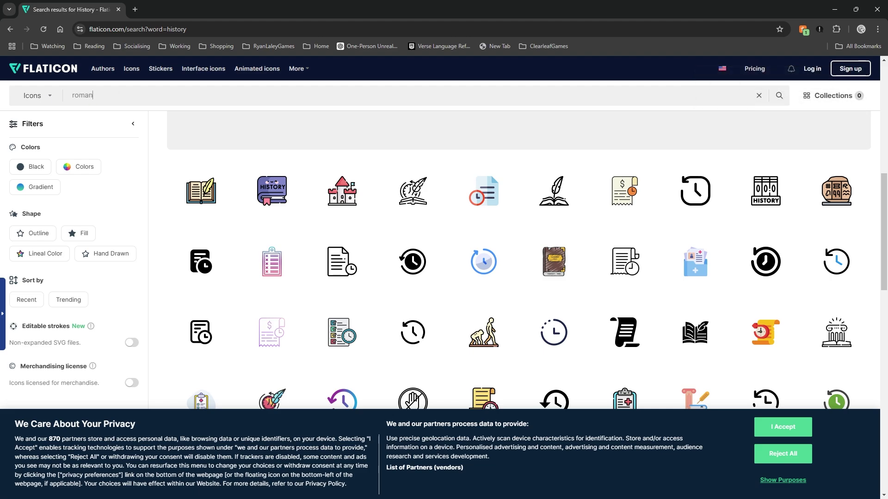
text(oman)
key(Return)
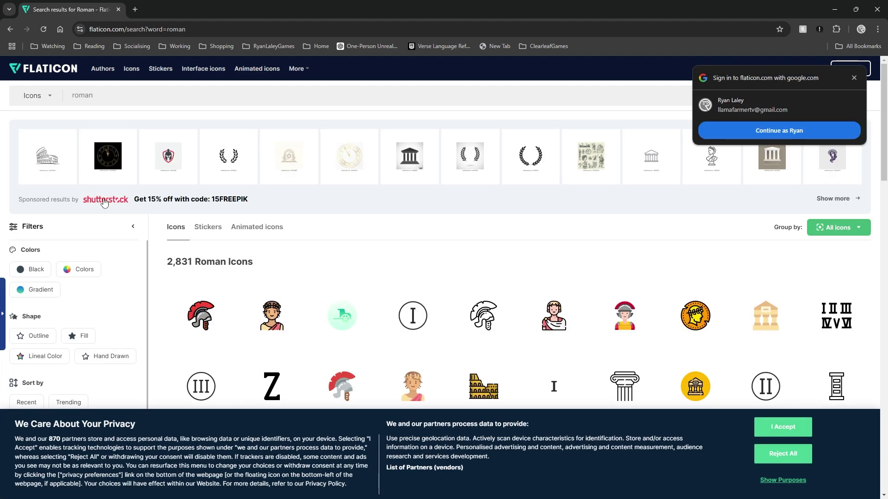
scroll(271, 301, down, 2)
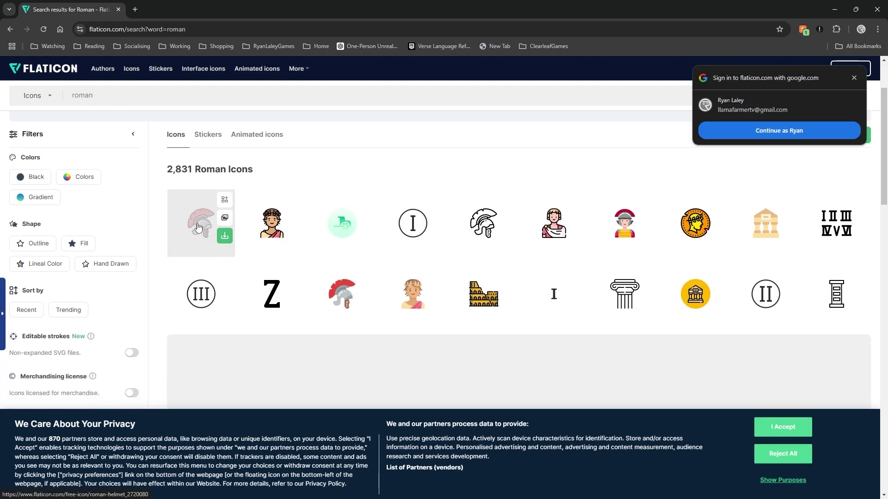
click(198, 227)
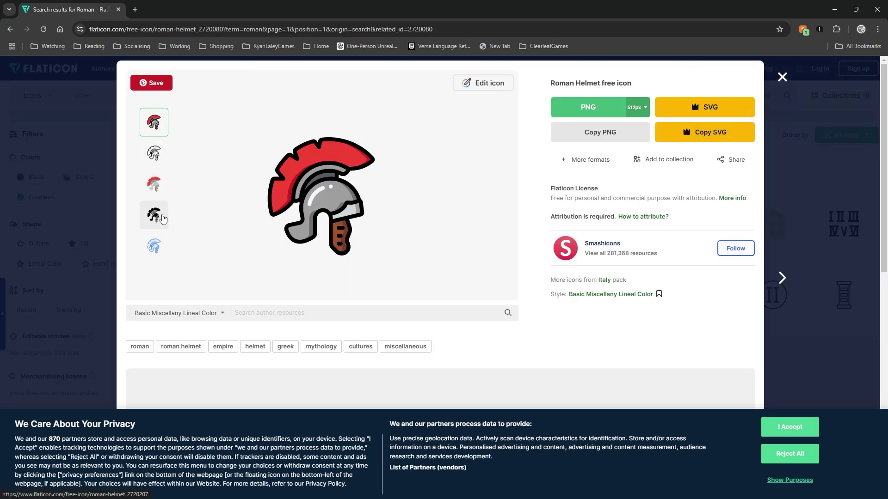
- Choose the solid black variant of the Roman Helmet icon and download it as a free PNG
click(155, 221)
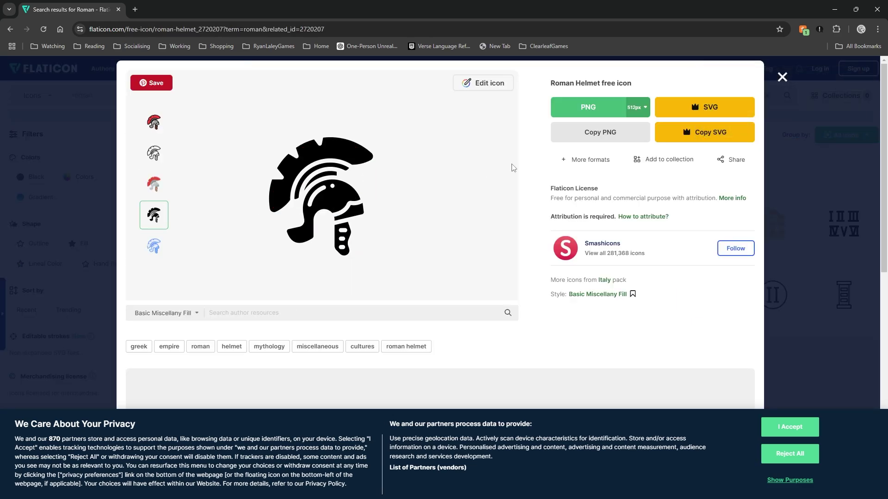
click(576, 116)
click(643, 248)
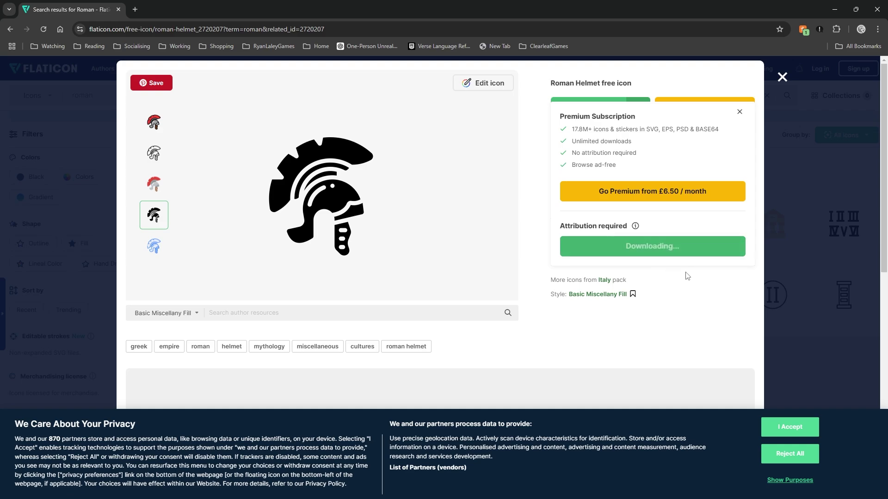
- Return to Unreal Editor, create a folder named Textures inside Content/UI and import the roman-helmet image into it
click(833, 9)
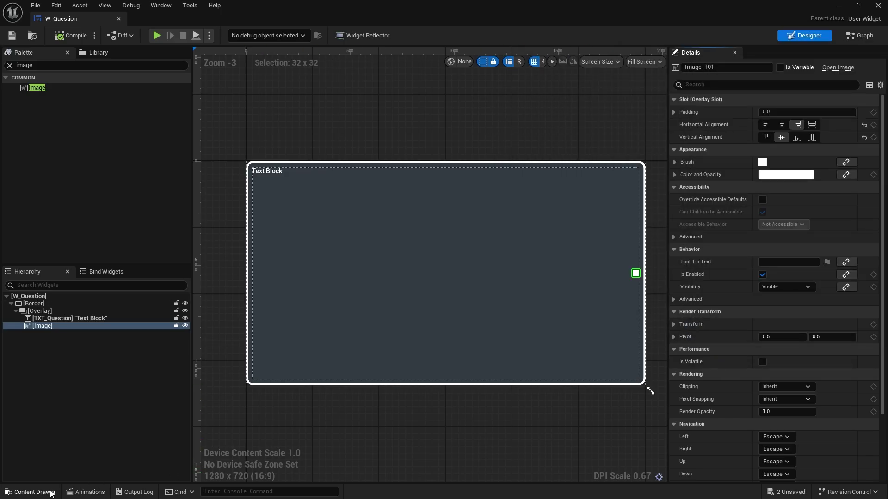
click(32, 492)
right_click(273, 365)
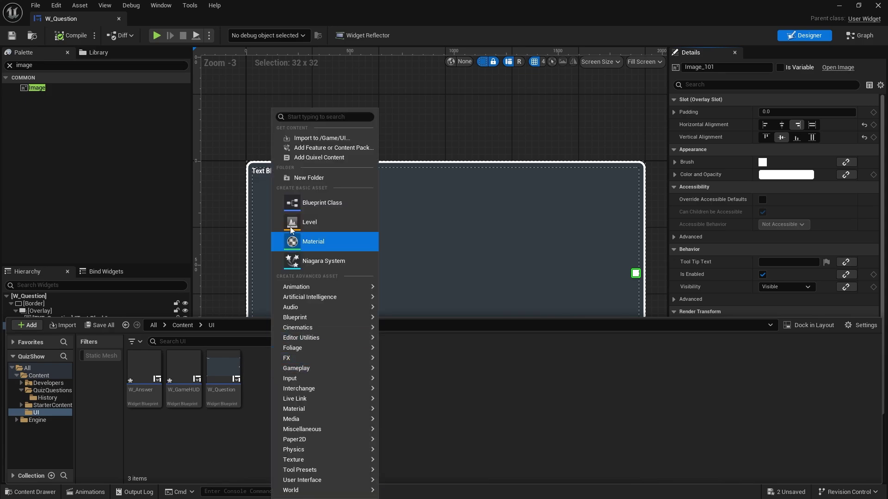
click(298, 176)
text(Textures)
key(Return)
double_click(144, 368)
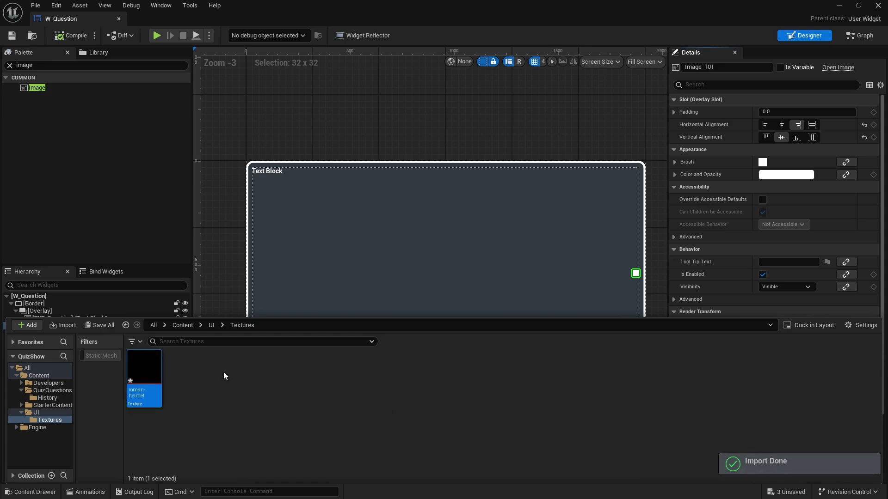
click(196, 377)
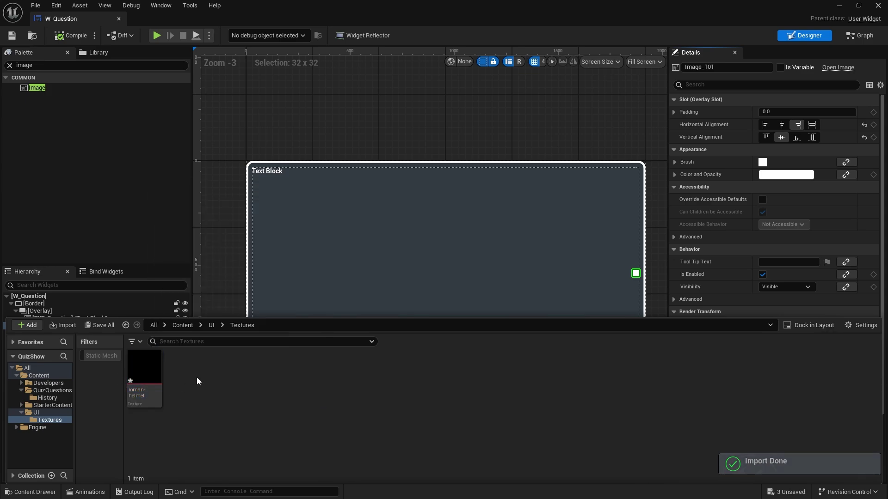
- Create a new material in the UI folder and name it M_CategoryIcon
click(209, 326)
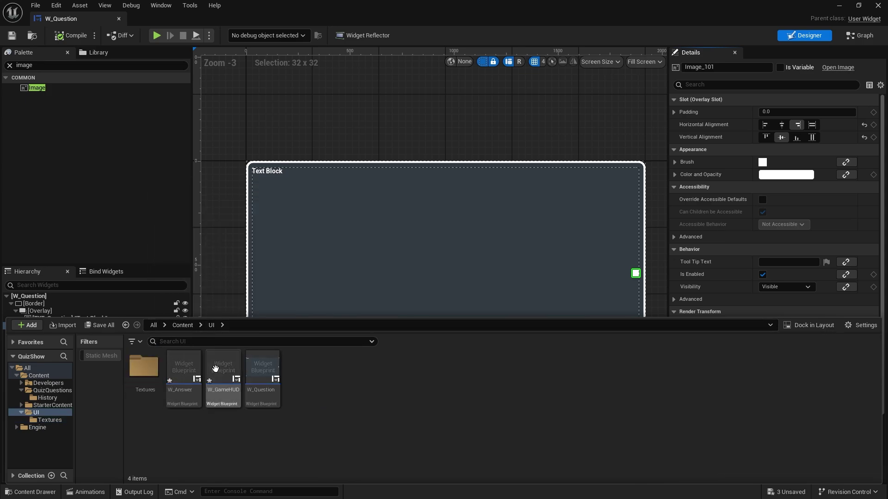
right_click(329, 395)
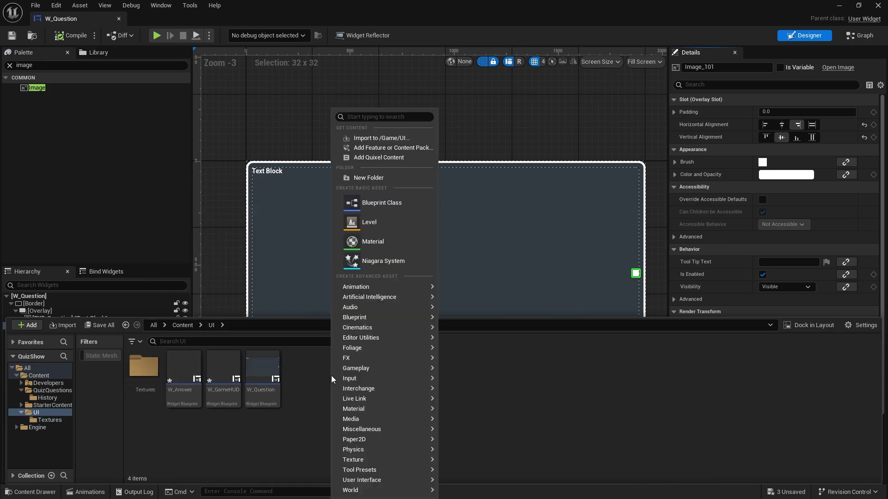
click(360, 243)
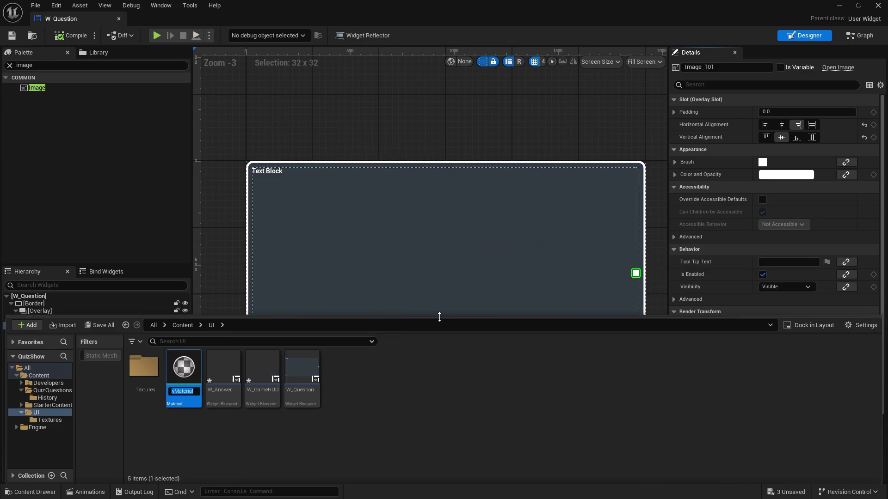
text(M_CategoryICON)
key(Return)
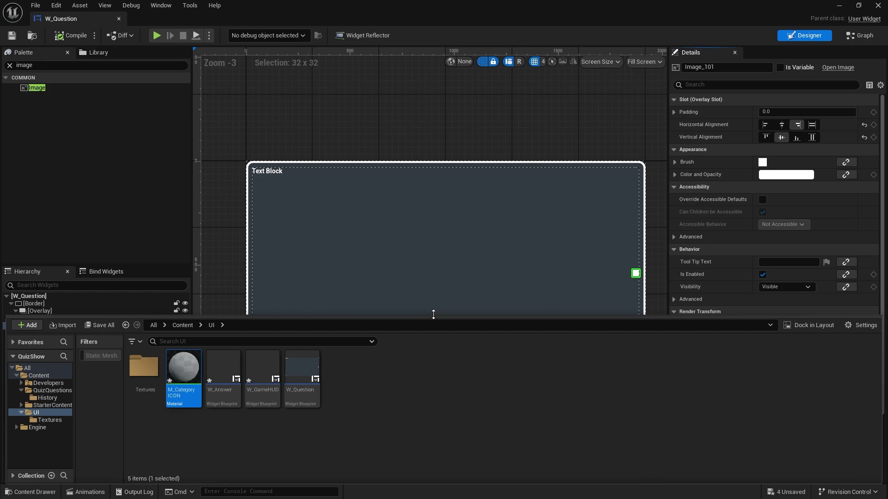
click(198, 385)
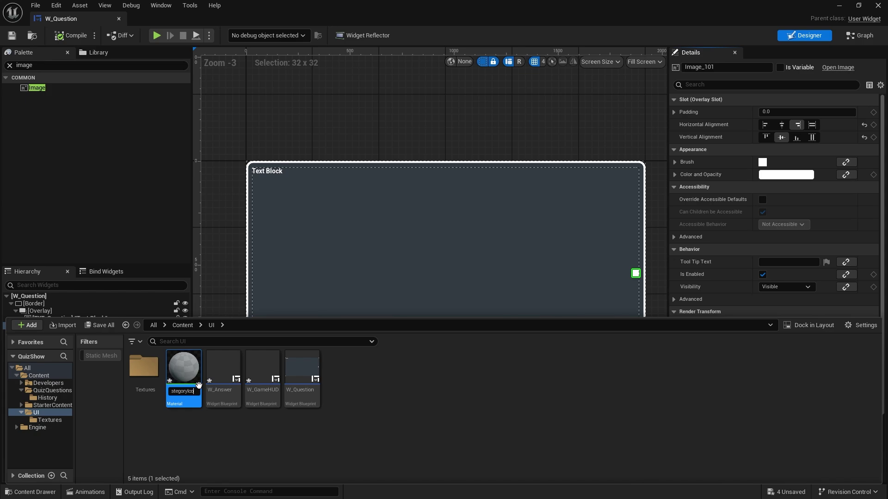
key(Return)
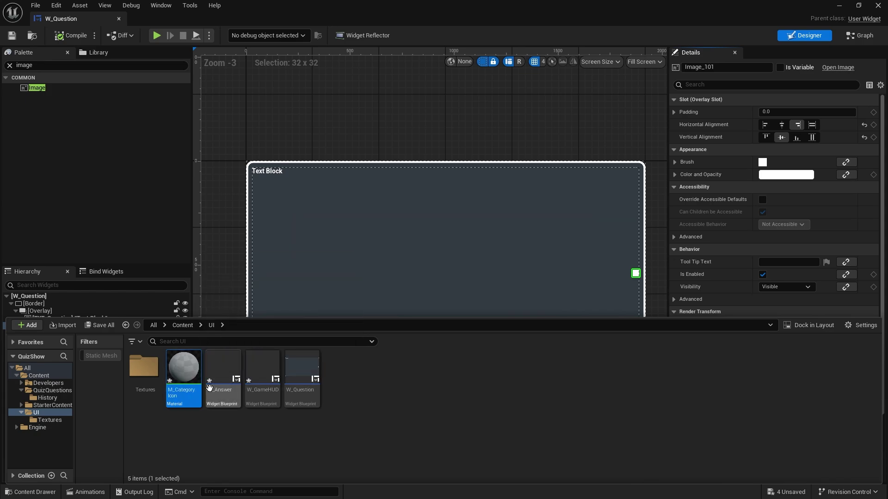
- Create a Materials folder inside the UI folder and move M_CategoryIcon into it
right_click(351, 387)
click(394, 180)
text(Materials)
key(Return)
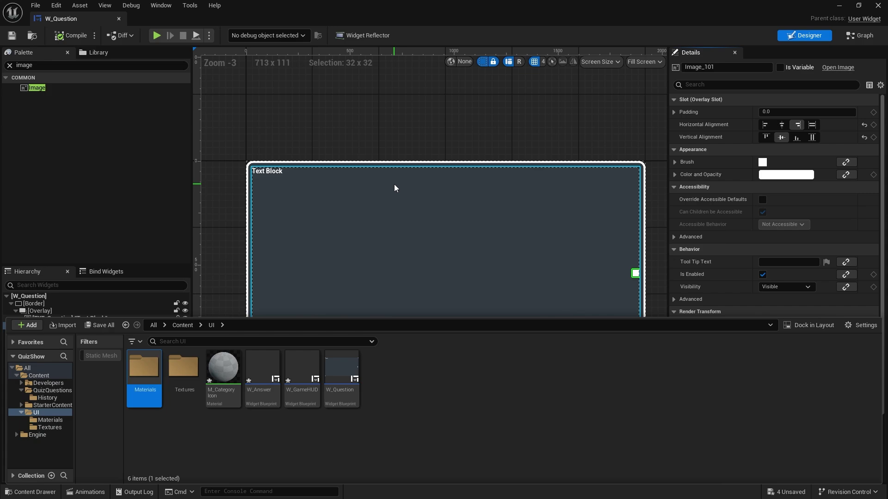
click(223, 369)
drag(147, 370, 149, 375)
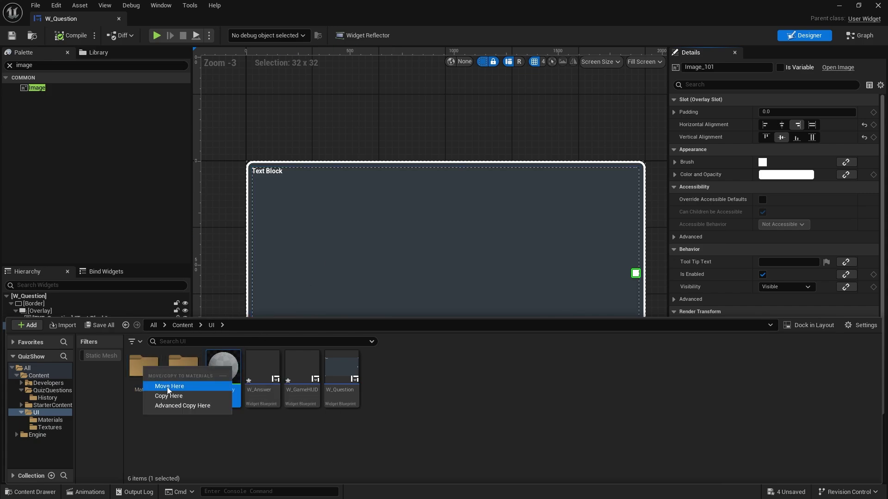
click(165, 387)
- Open the M_CategoryIcon material from the Materials folder and set its Material Domain to User Interface
double_click(145, 367)
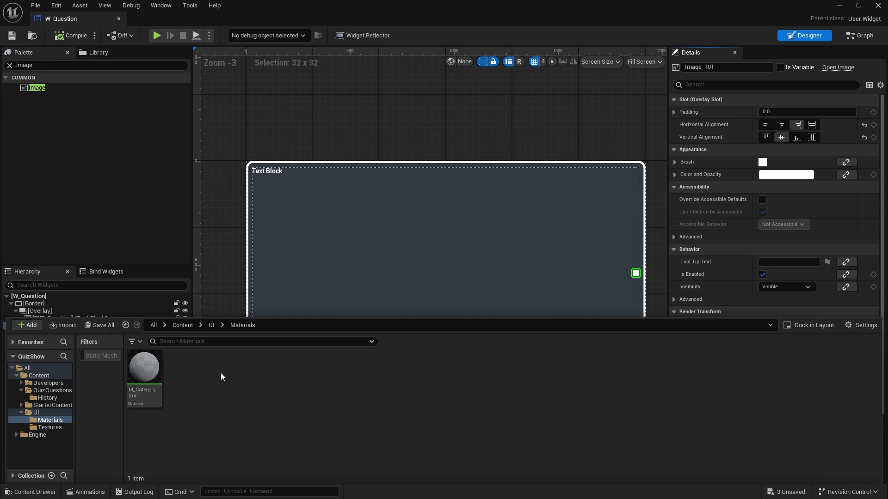
click(147, 366)
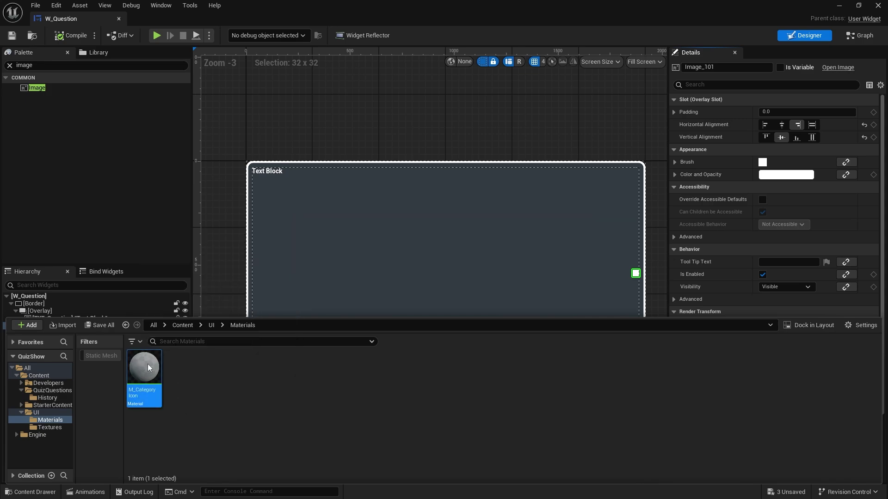
double_click(148, 367)
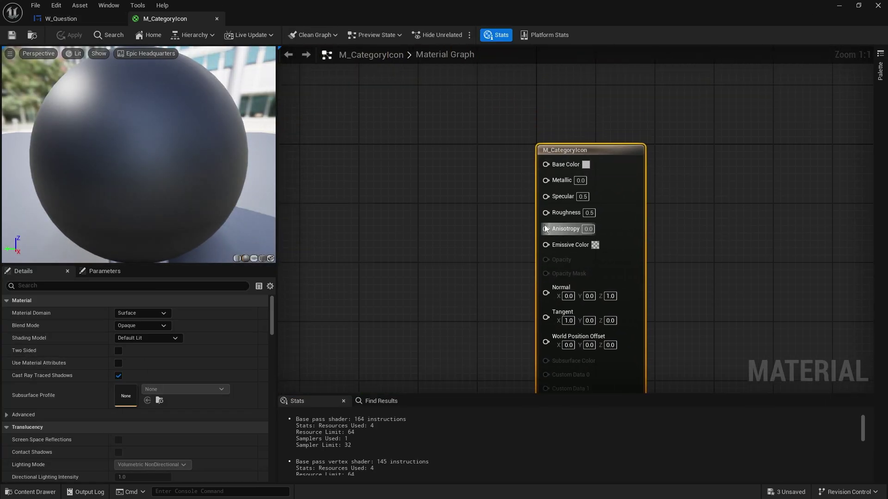
scroll(546, 229, down, 3)
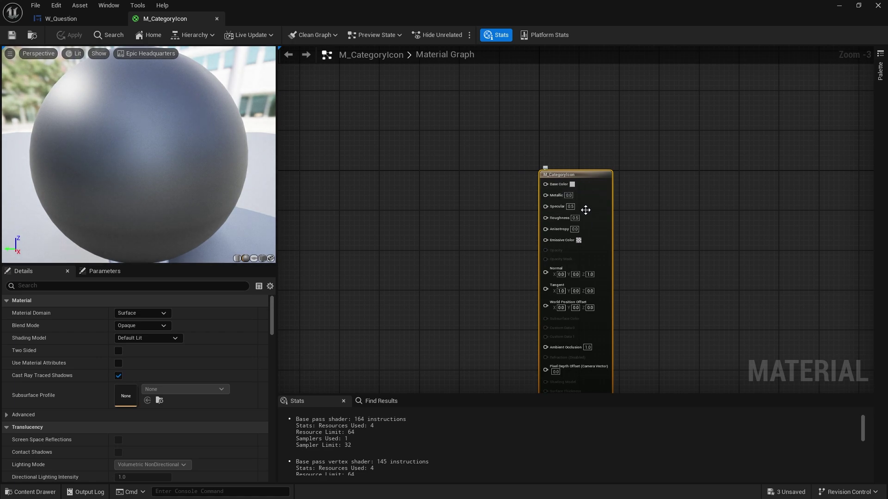
click(162, 314)
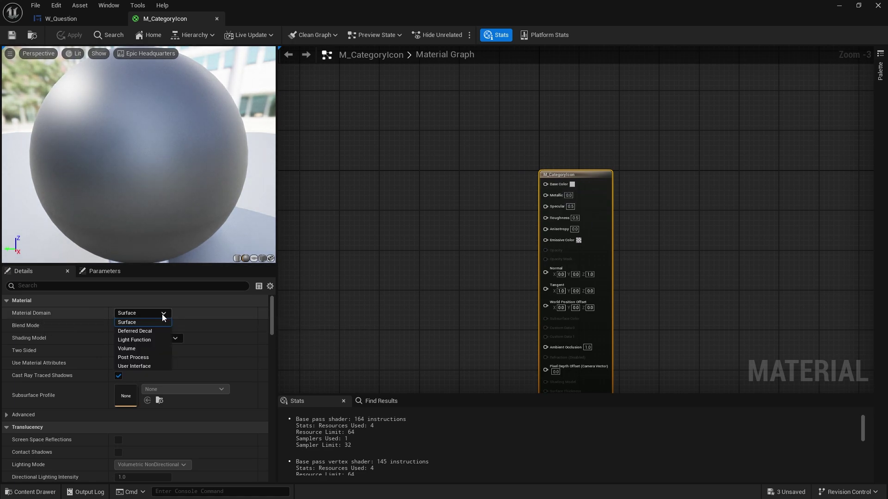
click(137, 365)
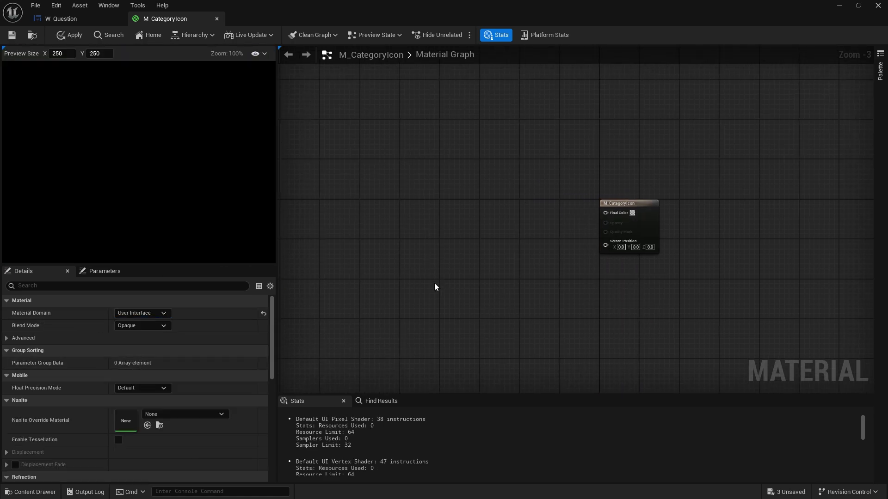
- Add the roman-helmet texture to the material graph as a Texture Sample and line it up with the M_CategoryIcon output node
key(ctrl+space)
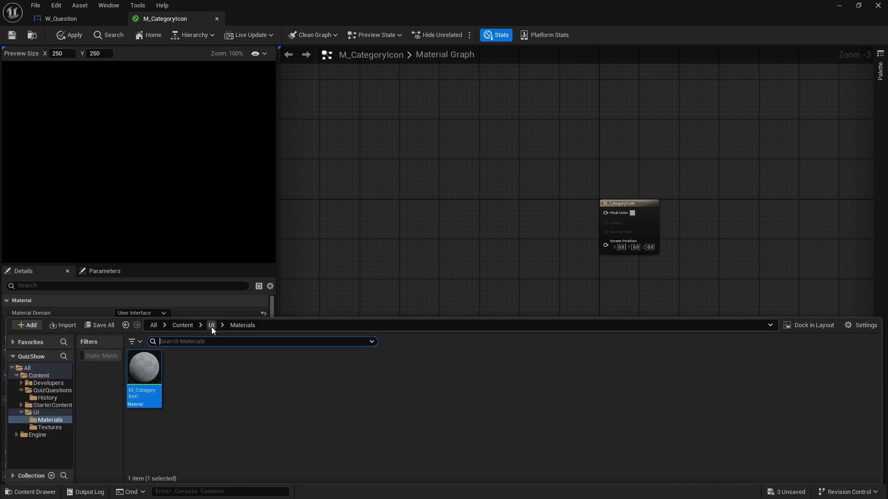
click(212, 325)
double_click(193, 390)
drag(146, 372, 376, 213)
mouse_move(395, 254)
mouse_down()
mouse_move(417, 232)
mouse_move(387, 250)
mouse_up()
drag(620, 204, 618, 214)
drag(398, 252, 398, 242)
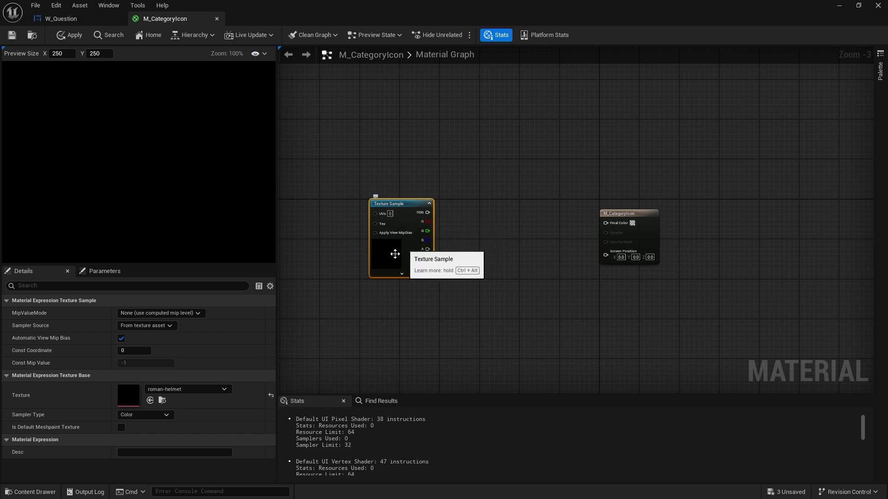
- Connect the Texture Sample's R channel through a OneMinus node to Final Color, and align the OneMinus node between them
drag(427, 222, 464, 222)
text(oneminus)
key(Return)
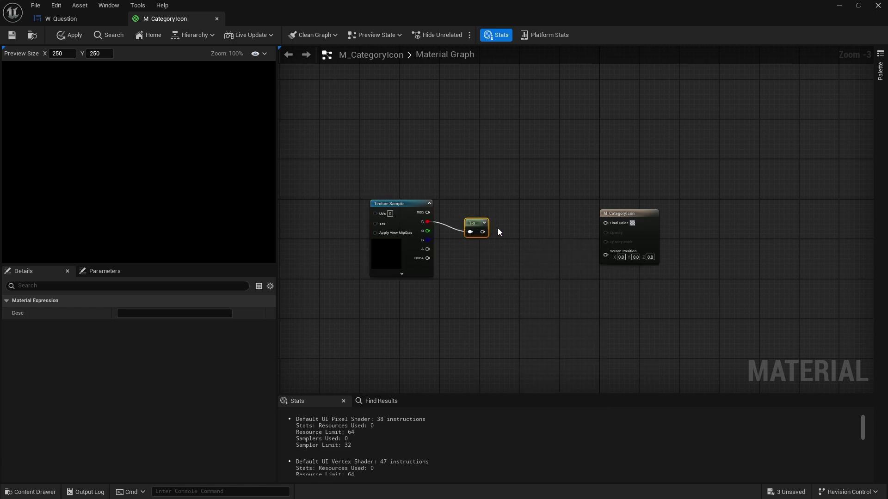
drag(482, 236, 606, 223)
mouse_move(474, 222)
mouse_down()
mouse_move(475, 209)
mouse_move(469, 215)
mouse_up()
scroll(475, 209, up, 2)
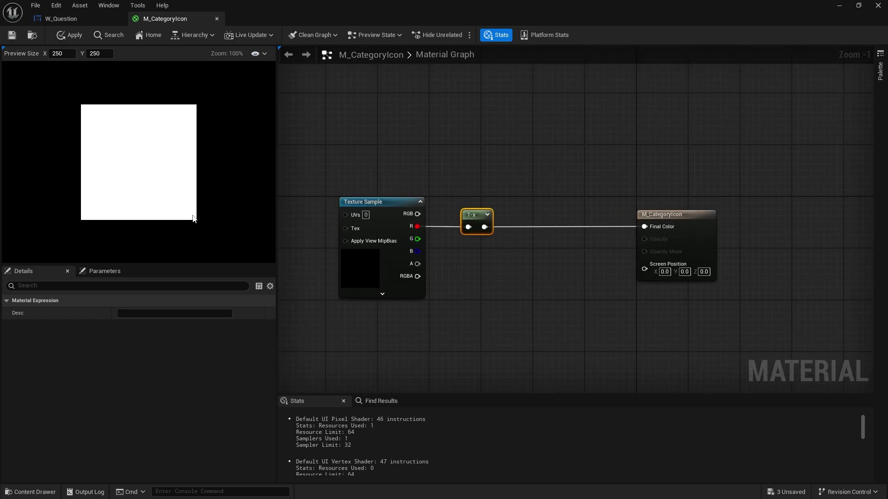
- Move the M_CategoryIcon output node closer to the OneMinus node and set the material's Blend Mode to Translucent
click(693, 247)
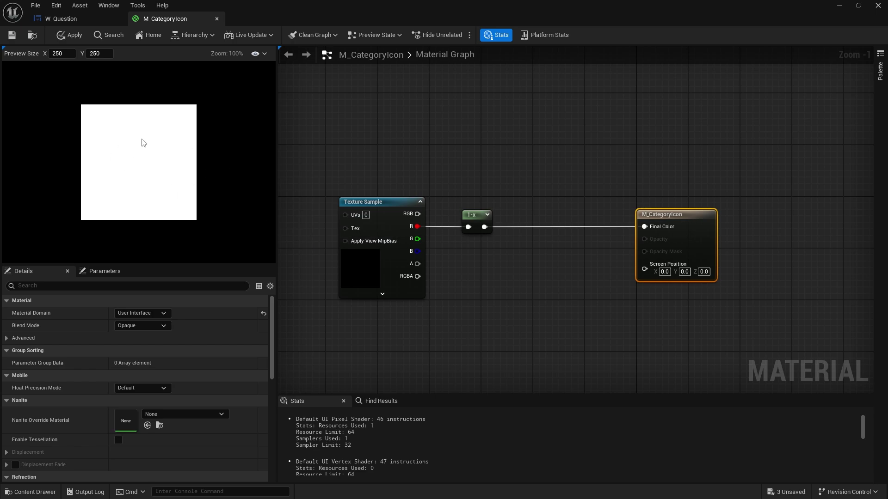
drag(684, 231, 632, 231)
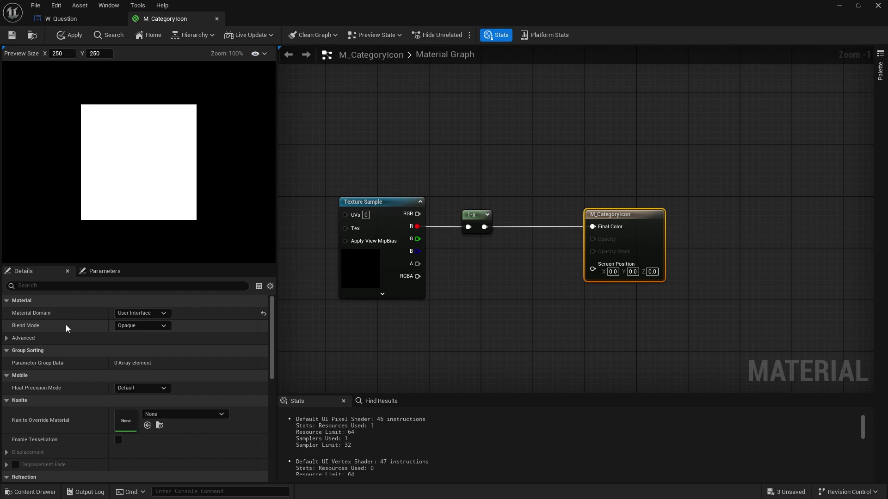
click(143, 326)
click(134, 346)
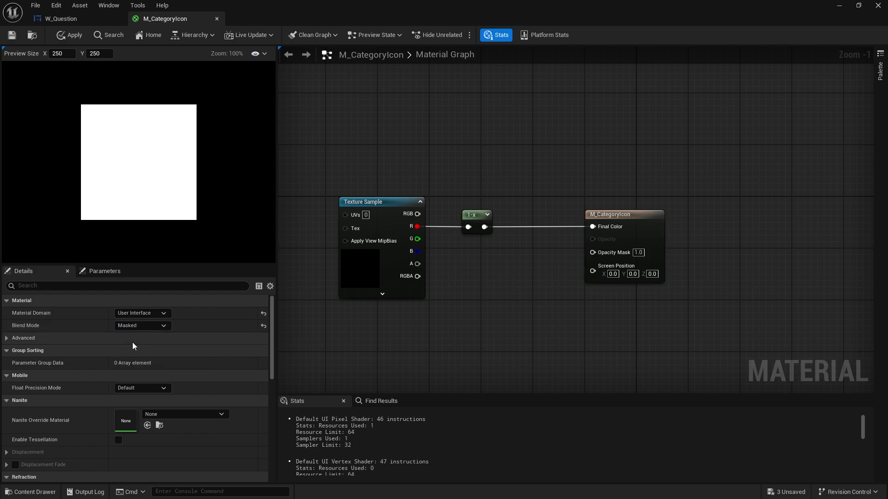
click(155, 326)
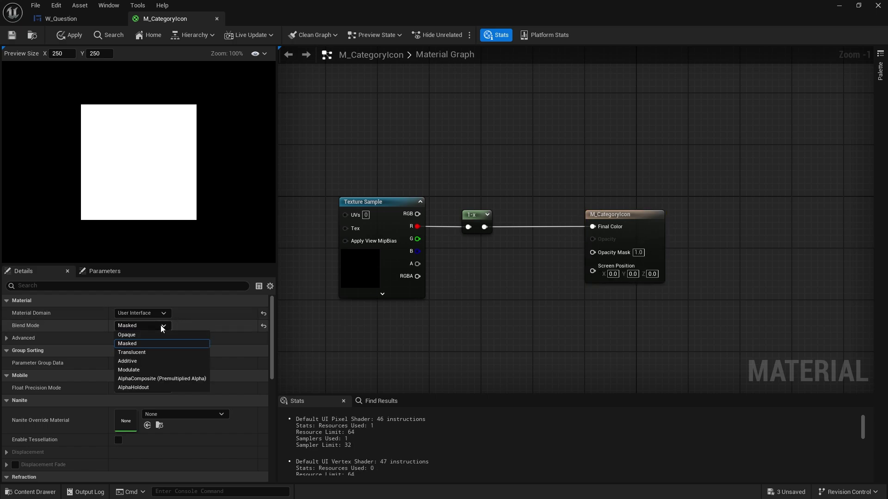
click(148, 351)
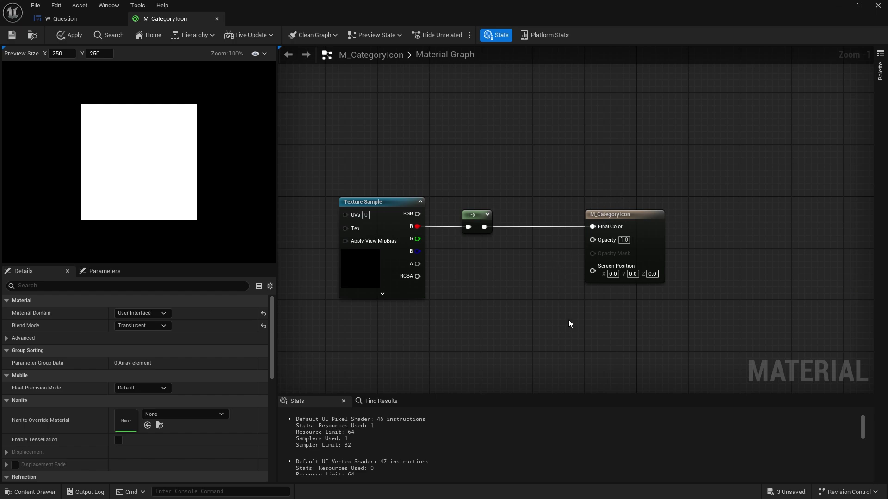
- Connect the Texture Sample's A channel to Opacity, then apply and save the material
drag(415, 264, 593, 239)
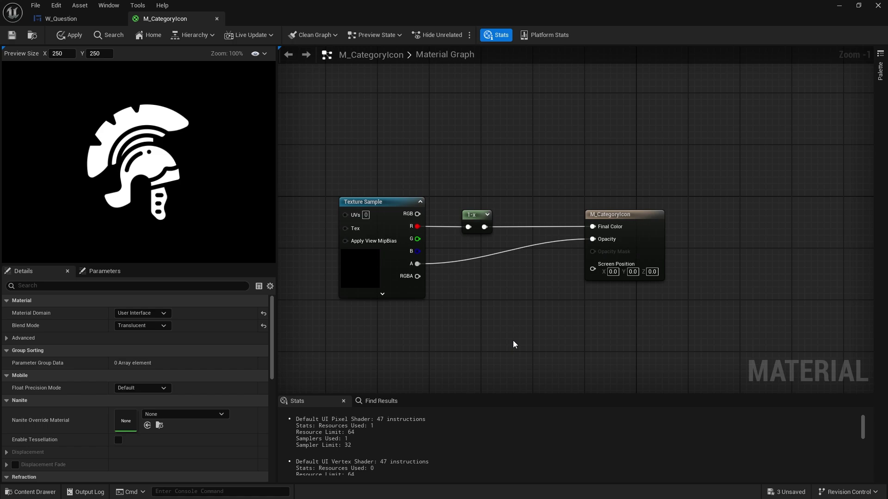
click(69, 35)
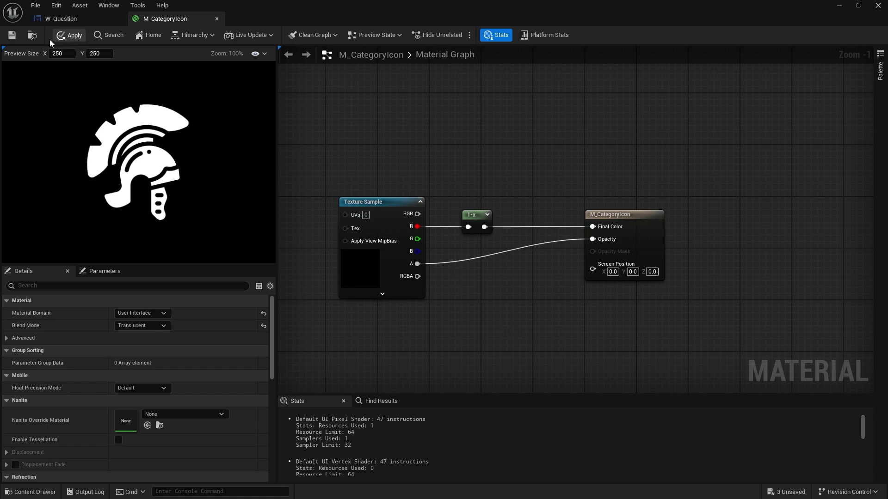
click(12, 35)
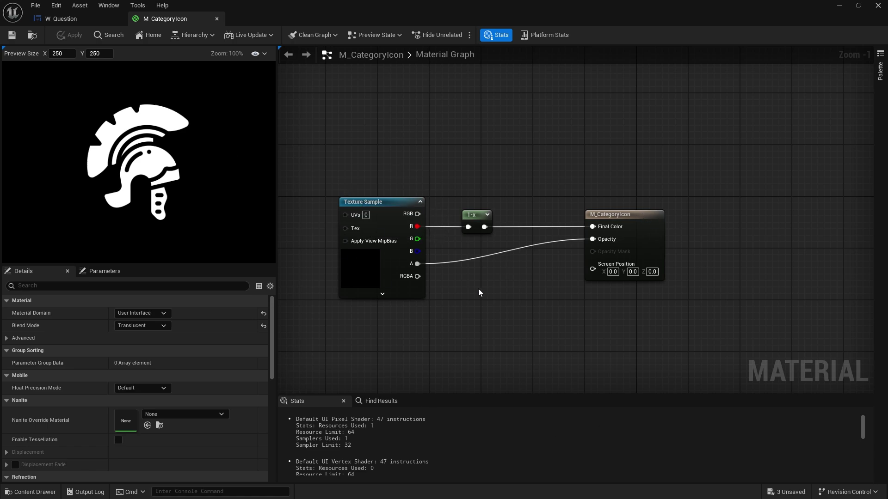
- Convert the Texture Sample to a parameter named Icon, then apply and save the material
right_drag(371, 192, 423, 180)
right_click(428, 198)
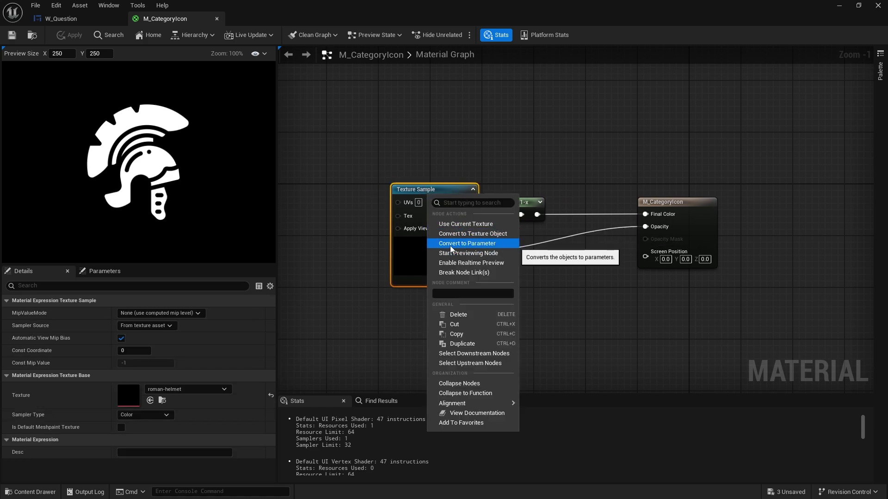
click(490, 244)
text(Icon)
key(Return)
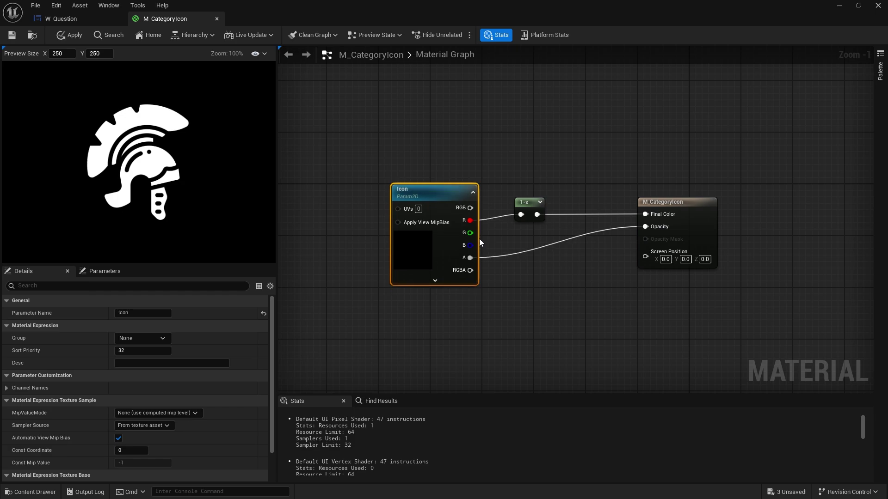
click(69, 34)
click(12, 35)
- Close the material and create a material instance of M_CategoryIcon named CatIcon_History in the UI Materials folder
click(216, 19)
click(30, 491)
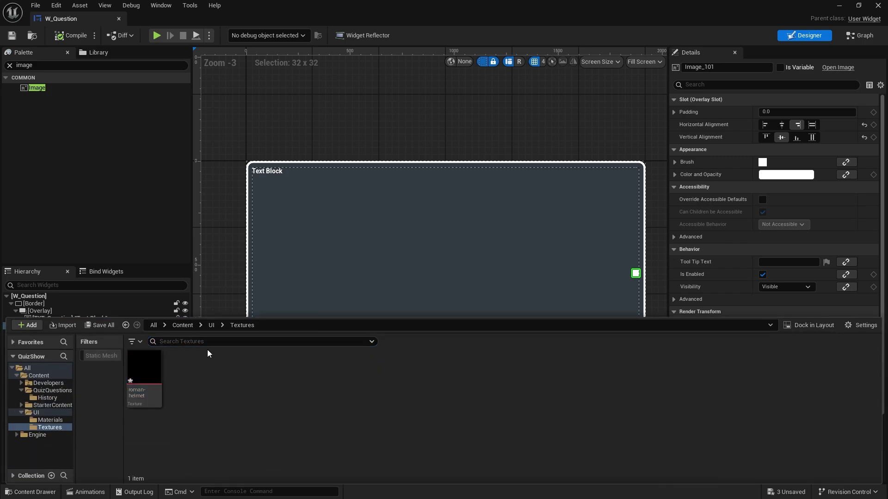
click(212, 326)
double_click(144, 367)
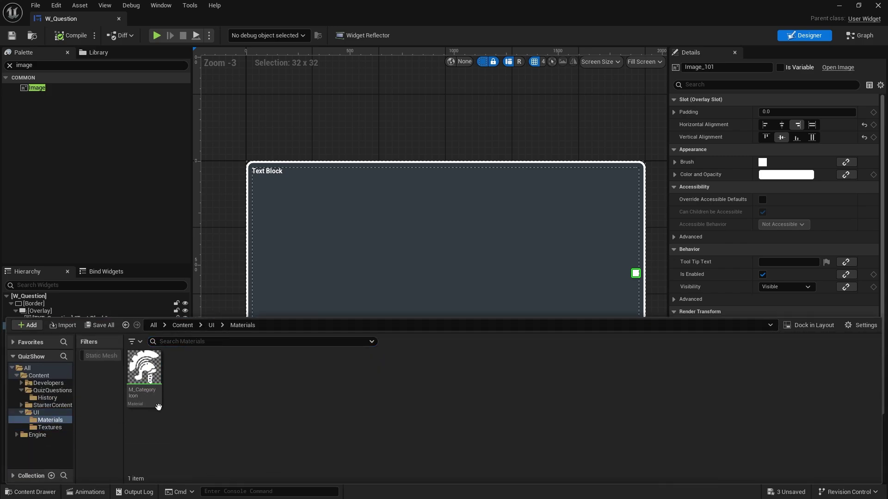
right_click(156, 396)
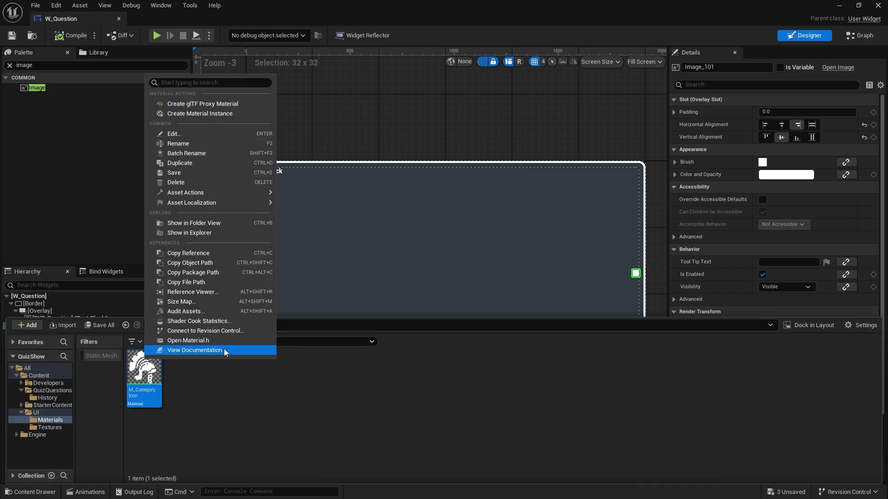
click(210, 114)
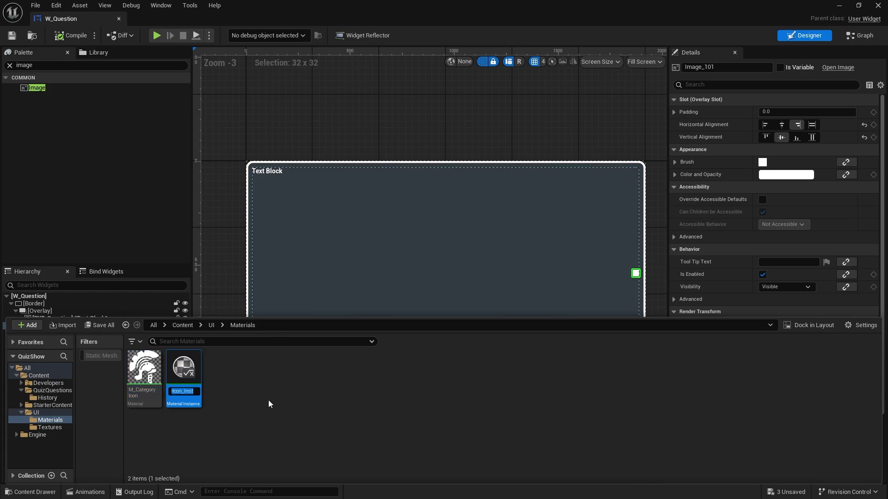
text(CatIcon_History)
key(Return)
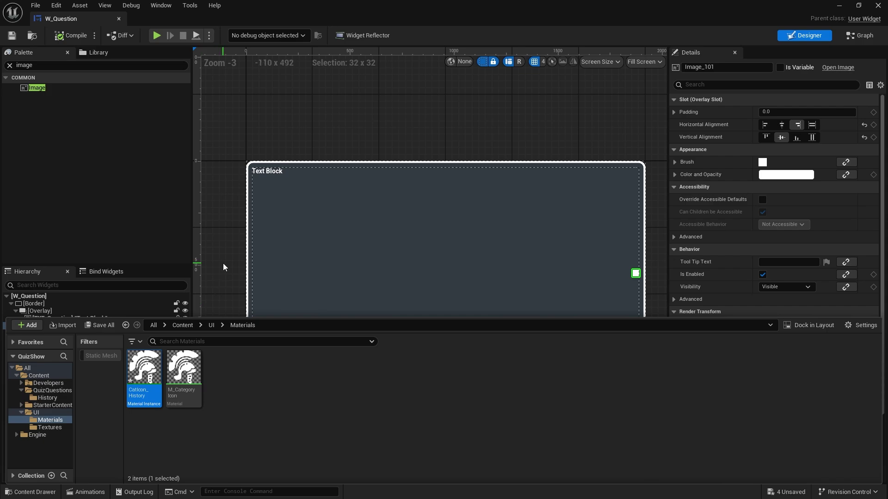
click(293, 405)
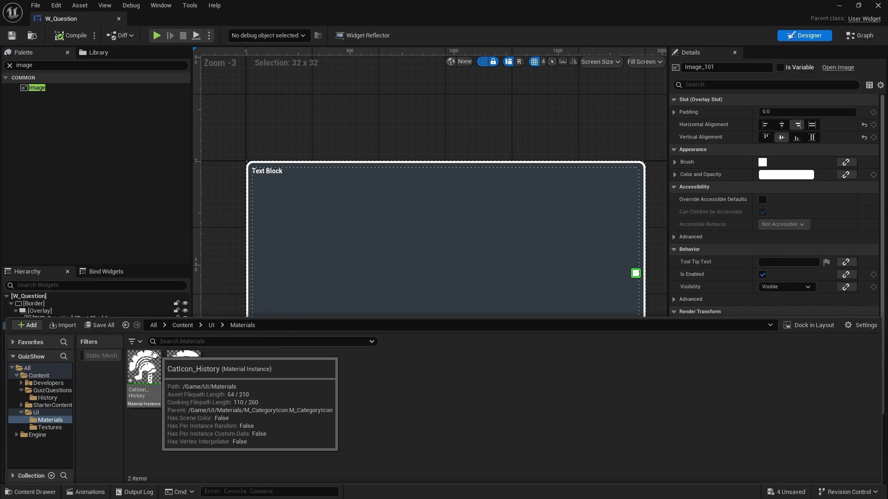
- Assign the CatIcon_History material instance to the Brush of the Image widget in W_Question
click(223, 254)
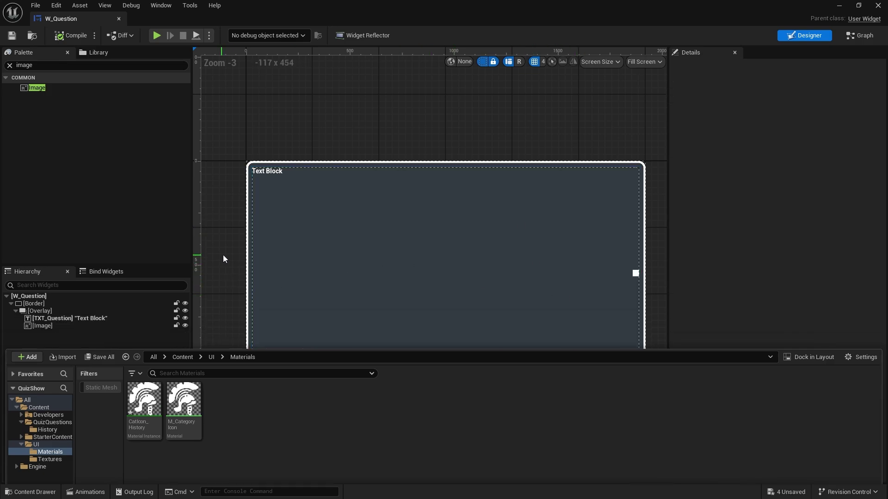
click(416, 208)
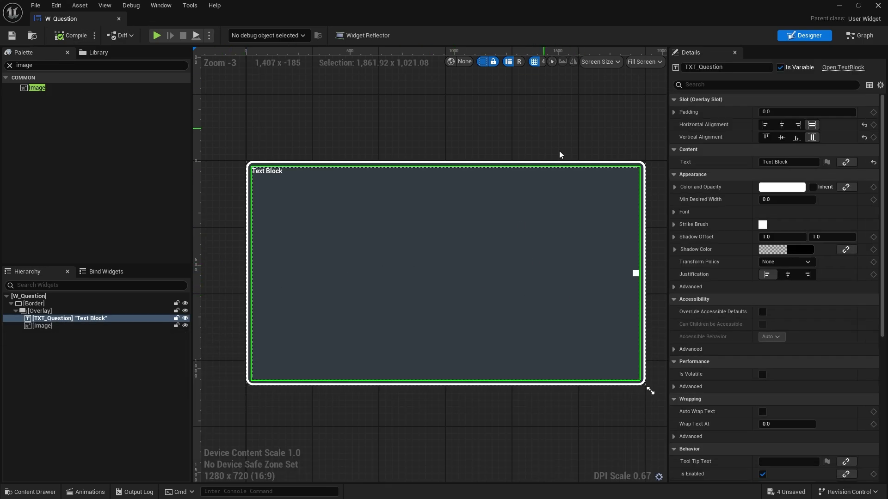
click(636, 273)
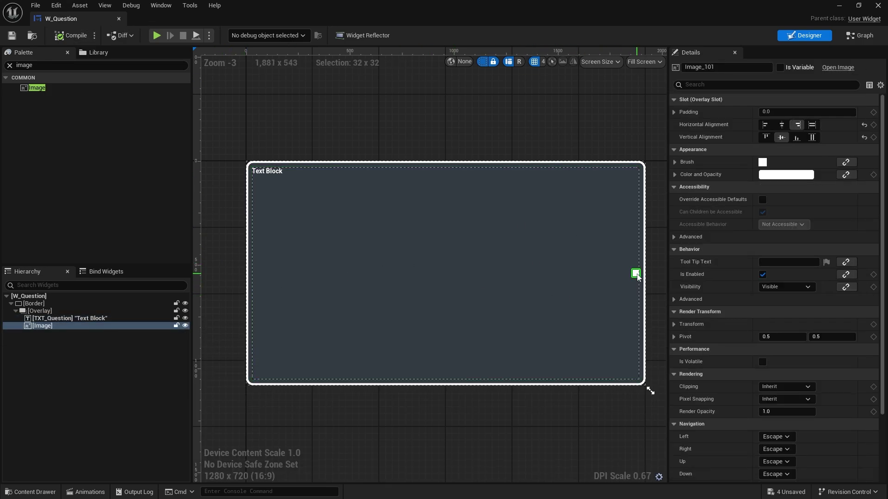
click(675, 162)
click(30, 491)
click(146, 398)
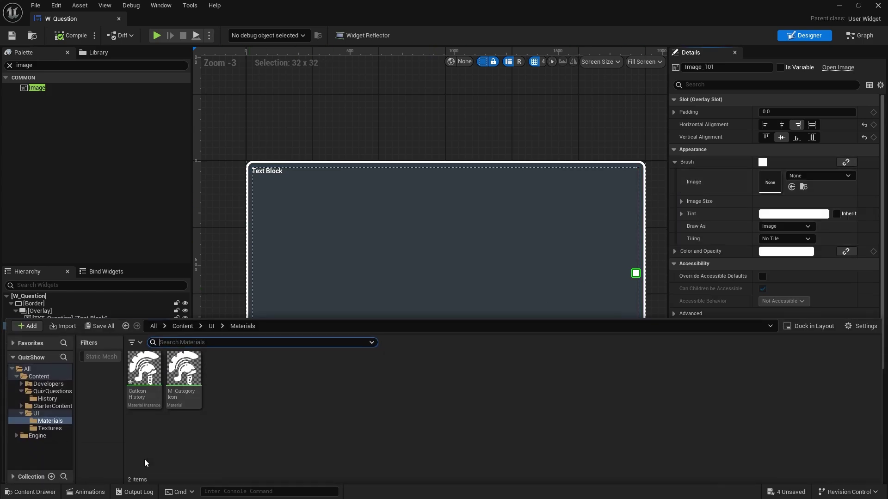
mouse_move(146, 401)
mouse_down()
mouse_move(724, 257)
mouse_move(772, 180)
mouse_up()
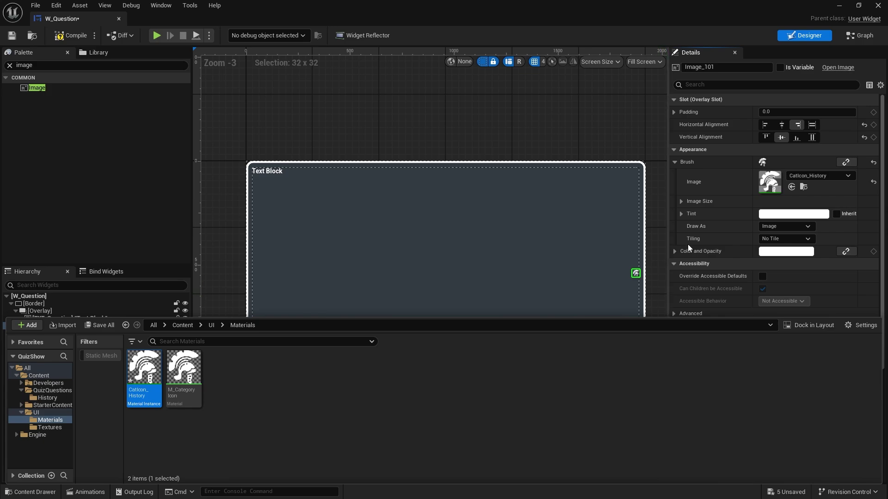
- Set the Image widget's brush Image Size to 128 by 128
click(681, 201)
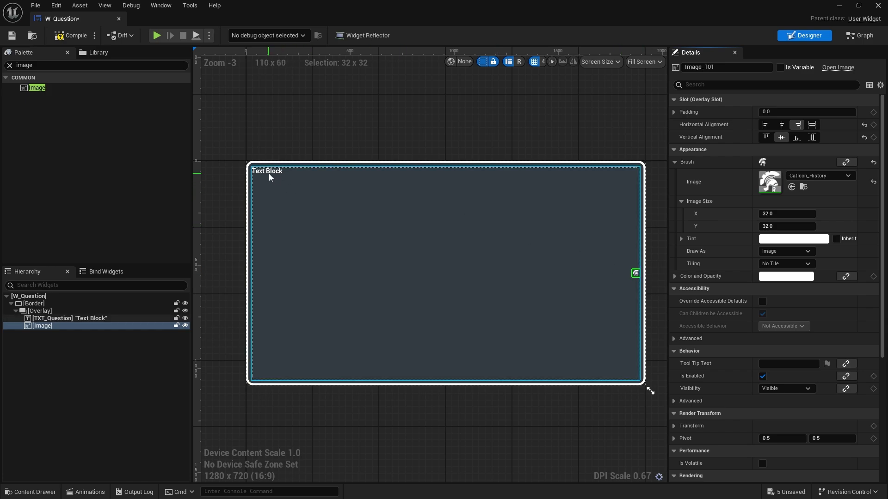
click(788, 213)
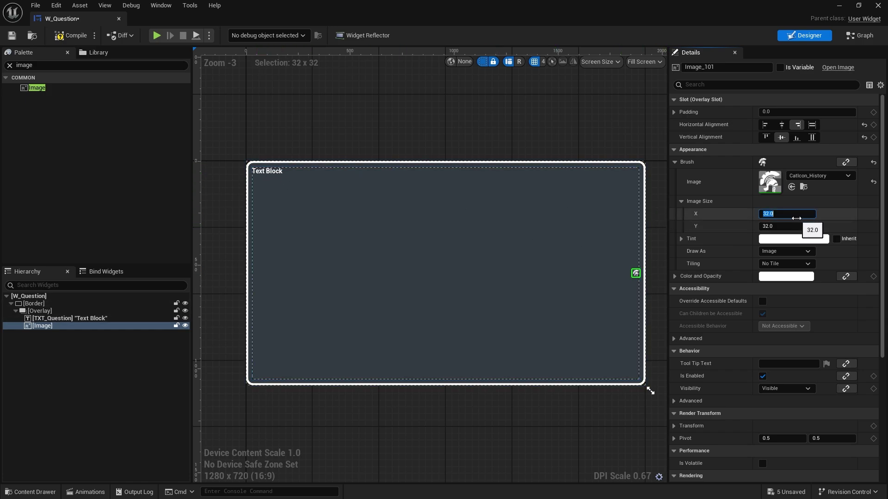
text(128)
key(Tab)
text(1)
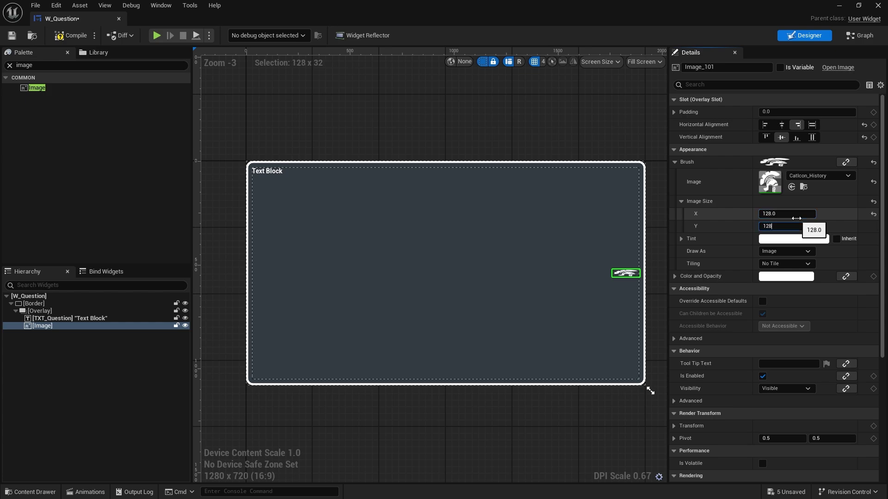
key(Return)
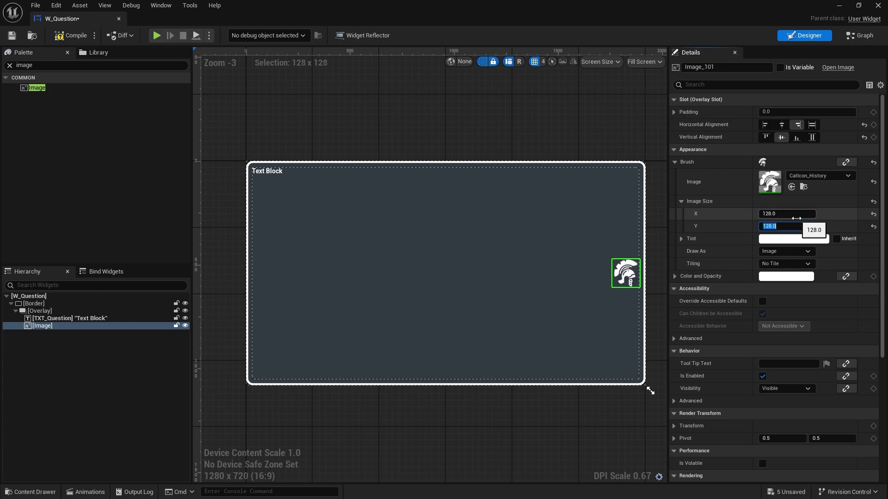
- Enlarge the Image widget's brush Image Size to 256 by 256
text(256)
key(Return)
key(shift+Tab)
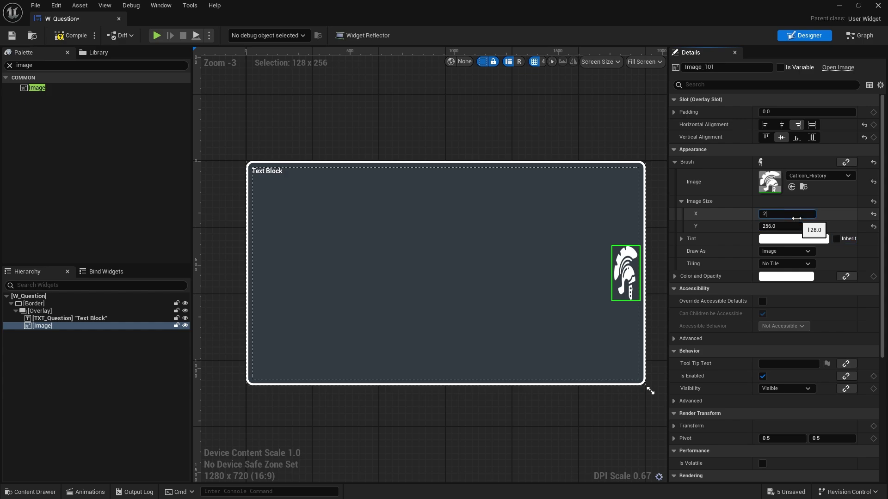
text(256)
key(Return)
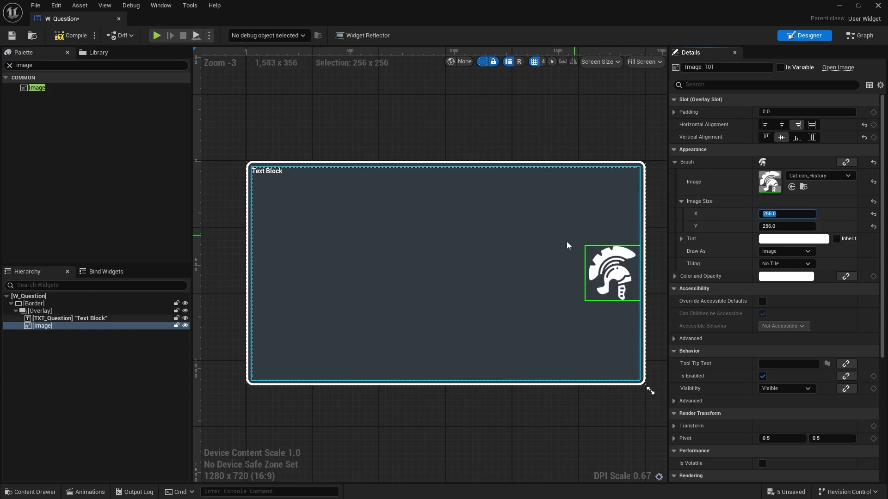
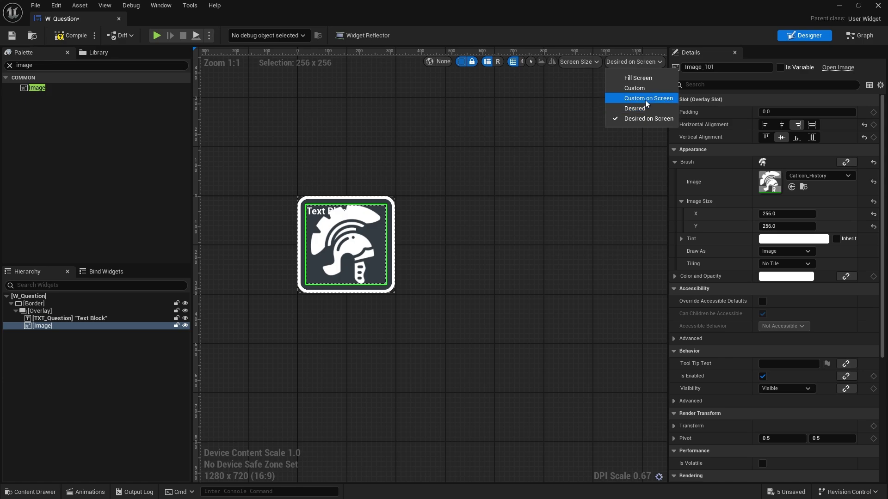
- Preview the widget in Custom on Screen mode with a width of 1000 and a height of 200
click(647, 98)
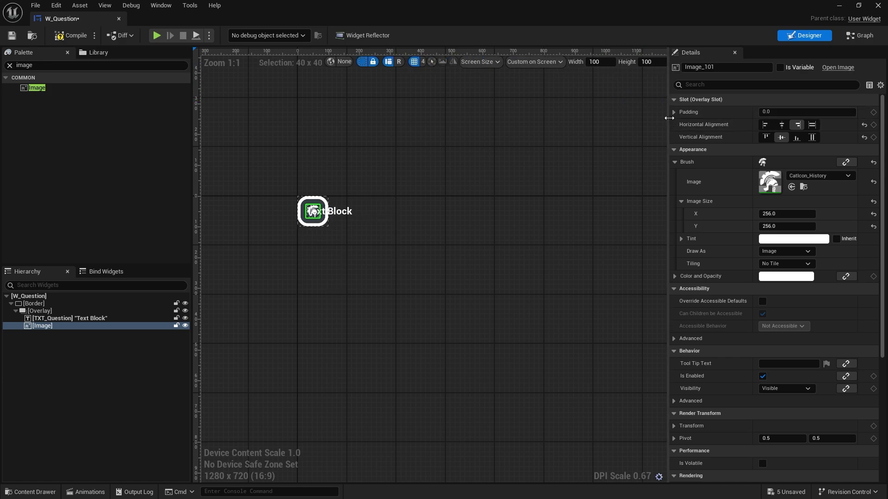
drag(670, 122, 704, 122)
drag(702, 82, 736, 76)
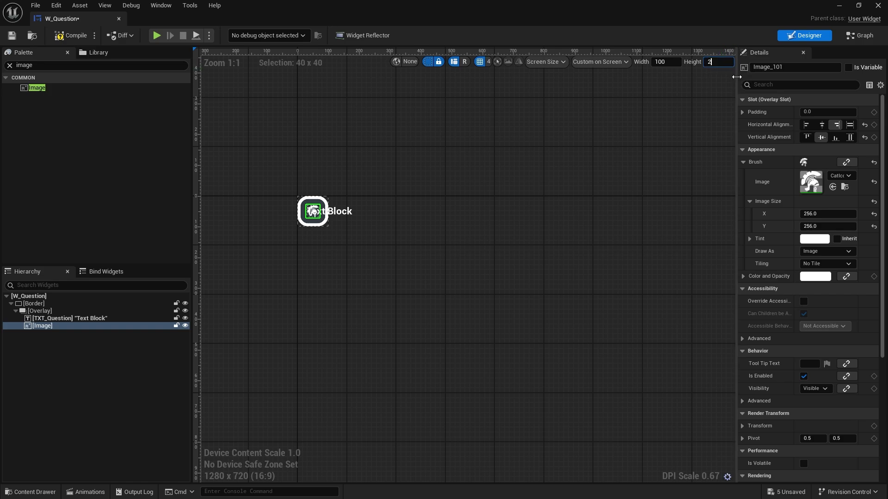
key(Return)
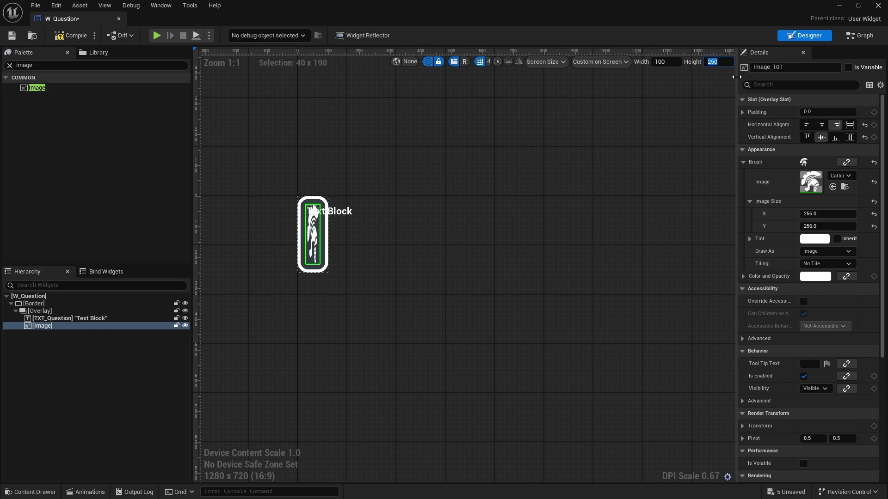
text(200)
key(Return)
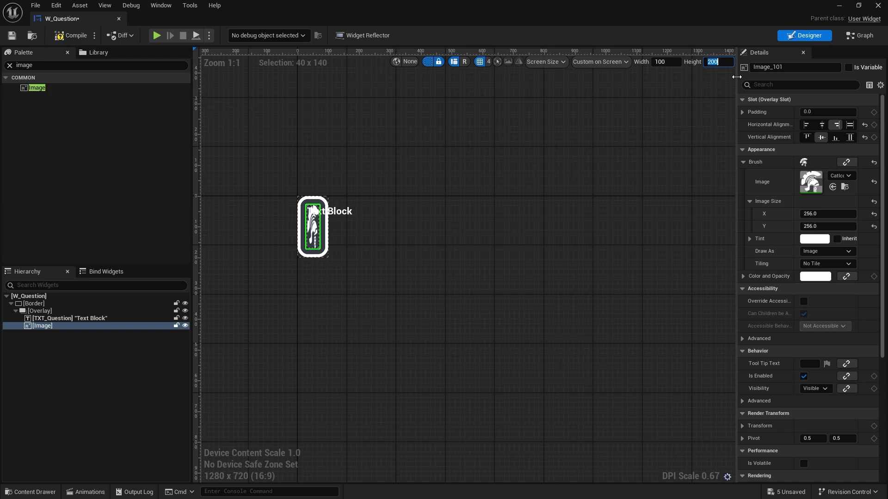
text(1000)
key(Return)
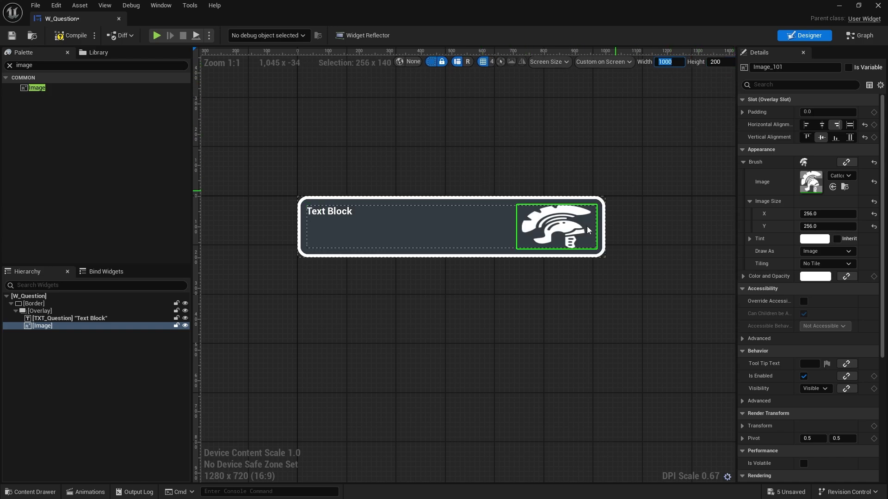
- Set the Image widget's brush Image Size back to 128 by 128
click(644, 268)
click(524, 196)
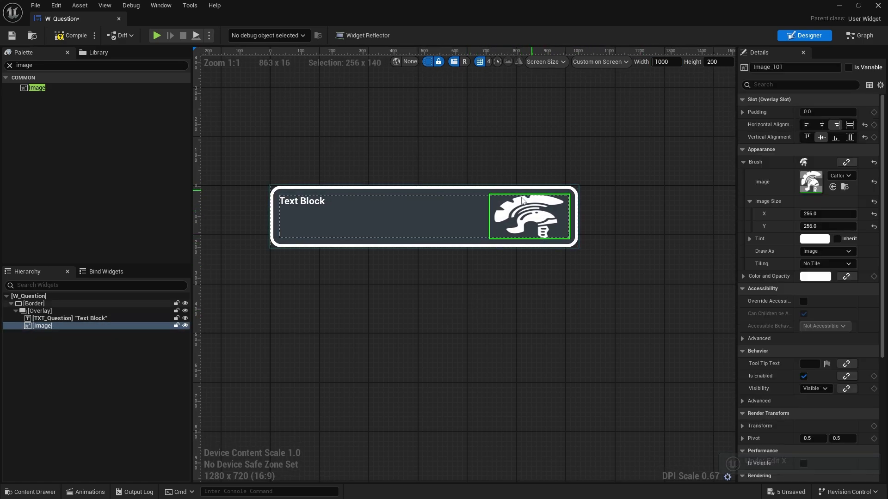
click(832, 214)
text(12)
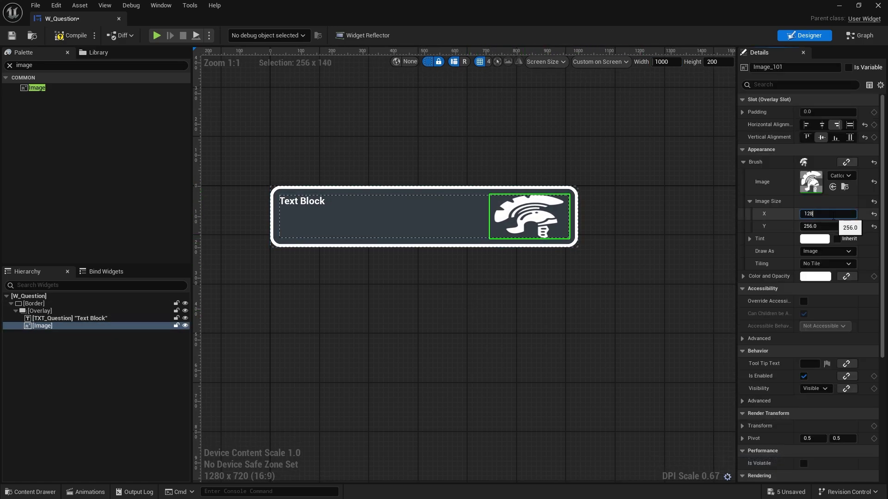
text(8)
key(Tab)
text(128)
key(Return)
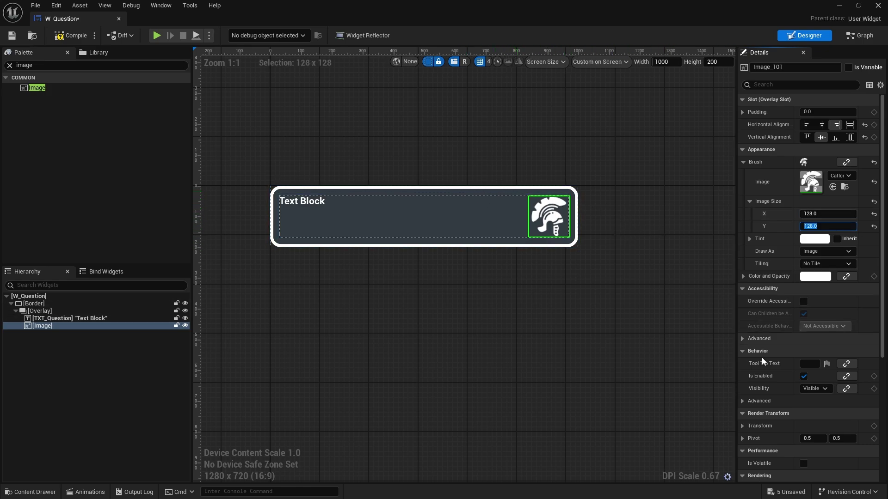
- Fade the Image widget by trying Color and Opacity alpha values of 0.3 and 0.2, settling on 0.1
click(742, 277)
click(813, 326)
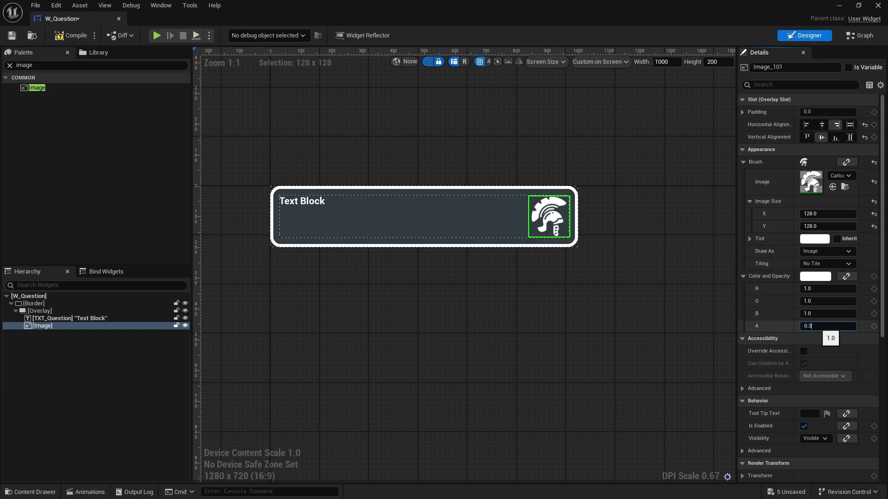
key(Return)
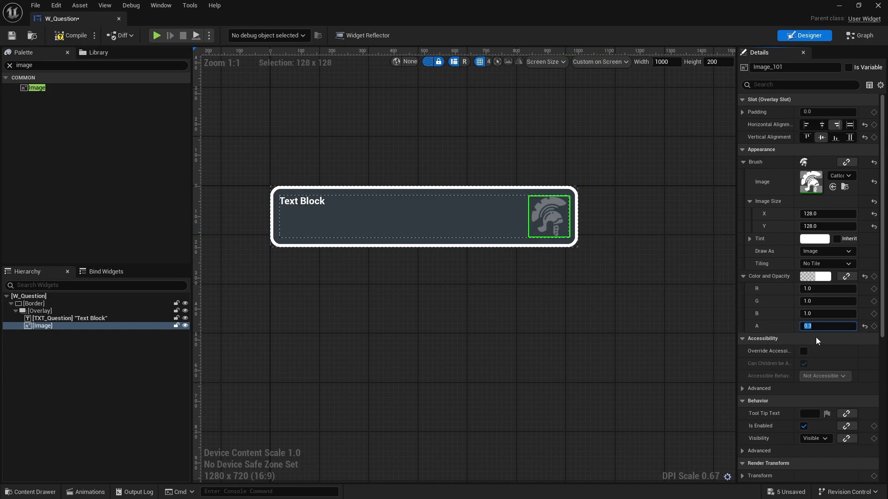
text(0.2)
key(Return)
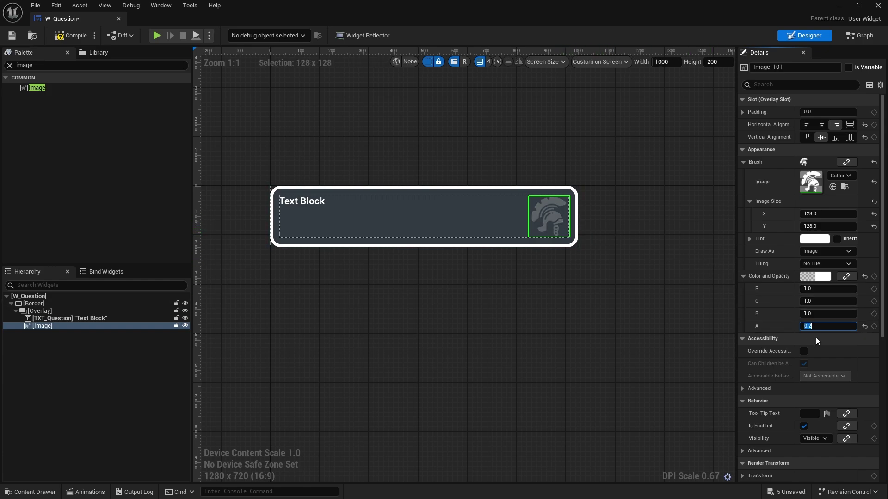
text(0.1)
key(Return)
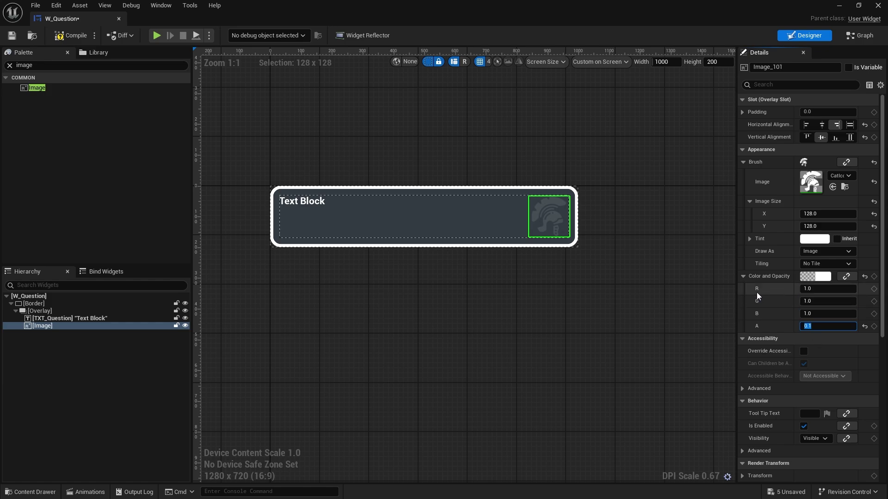
- Set the Image widget's render transform Scale to 2 by 2
scroll(772, 396, down, 5)
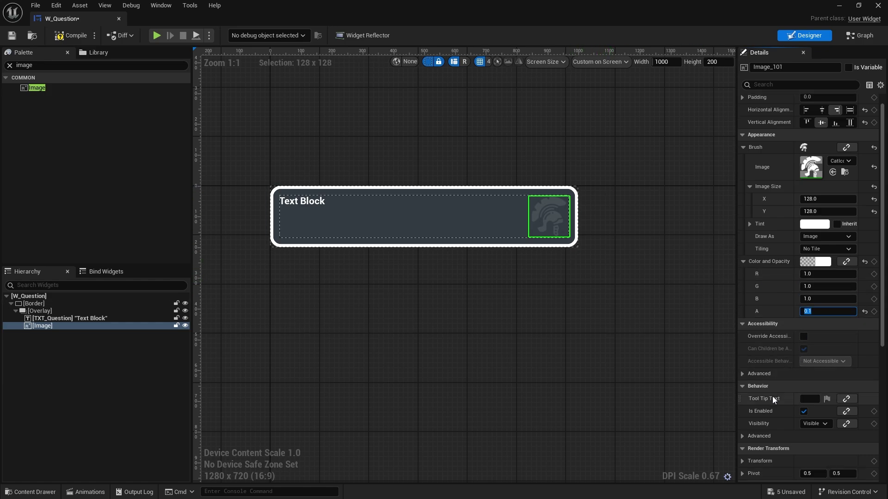
click(742, 343)
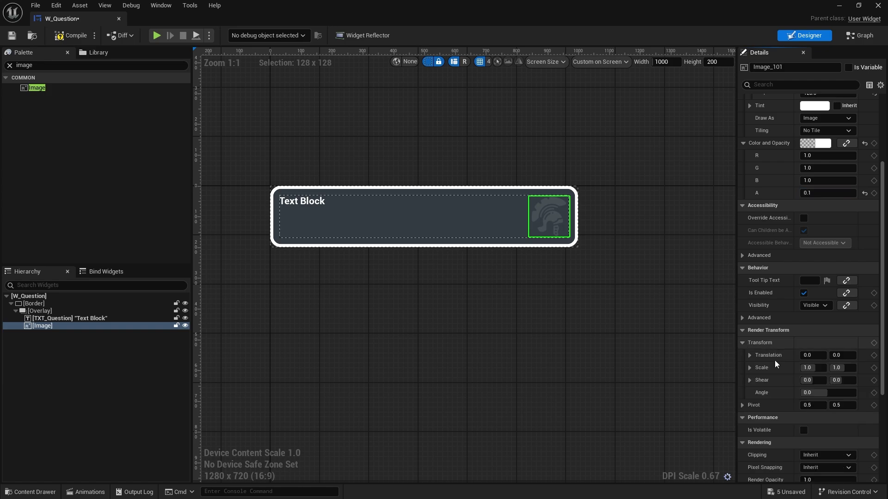
click(820, 370)
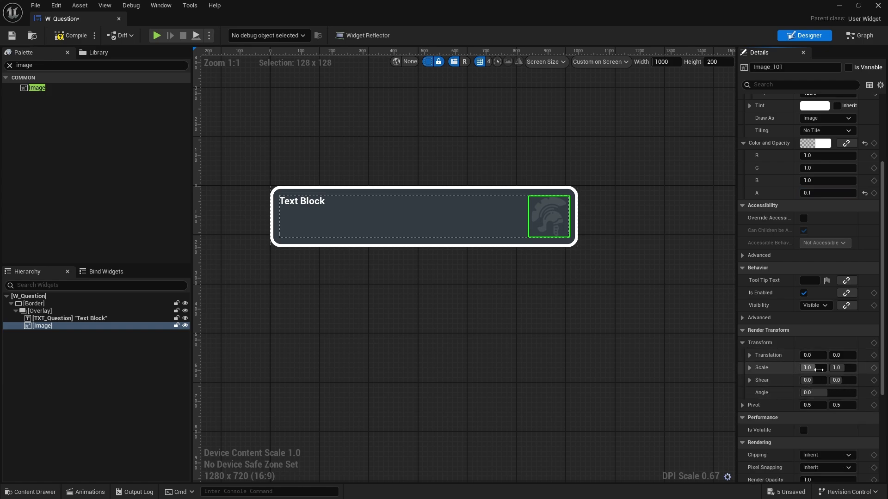
text(2)
key(Tab)
text(2)
key(Return)
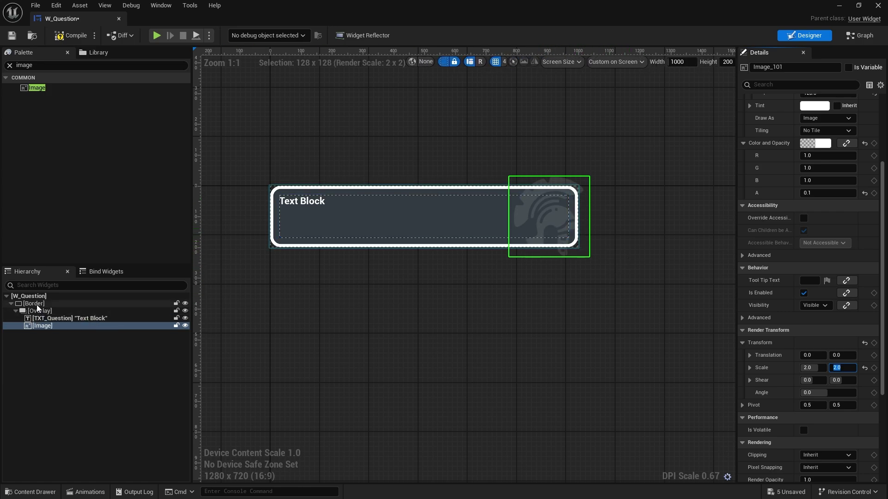
- Set the Border widget's Clipping to Clip to Bounds so the oversized icon is cut off at its edges
click(63, 303)
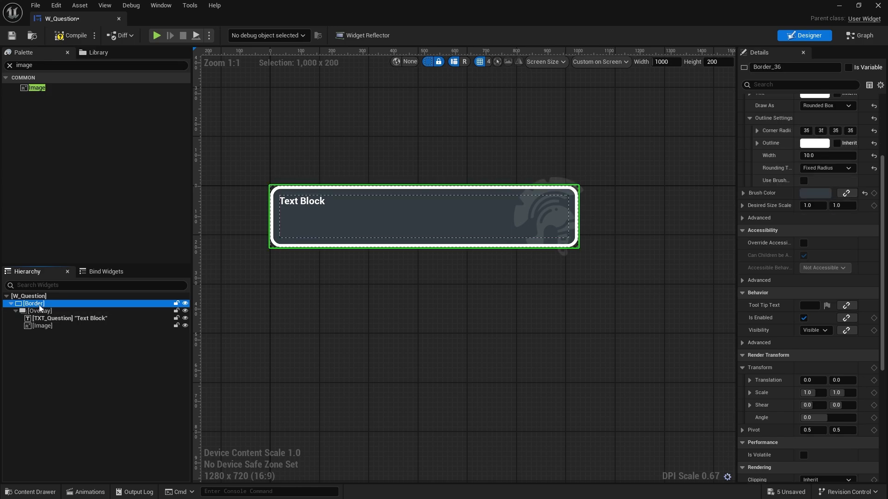
scroll(800, 367, down, 2)
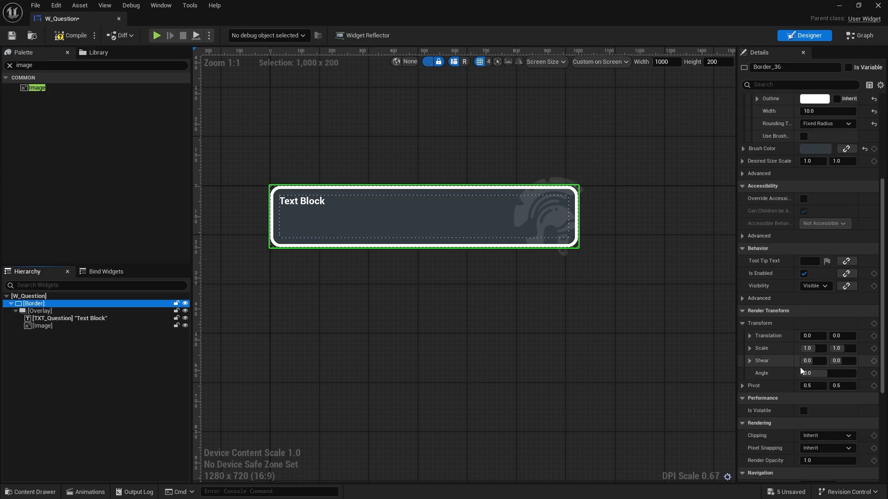
scroll(771, 437, down, 3)
click(825, 361)
click(813, 380)
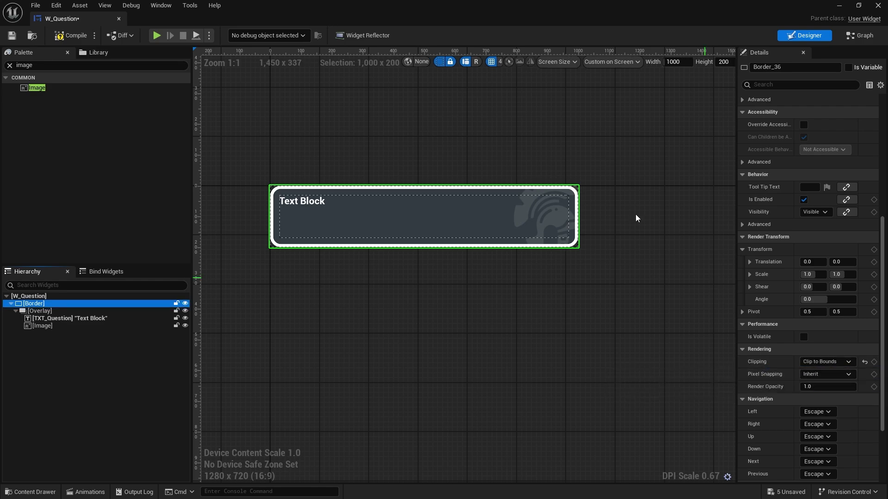
scroll(584, 229, up, 6)
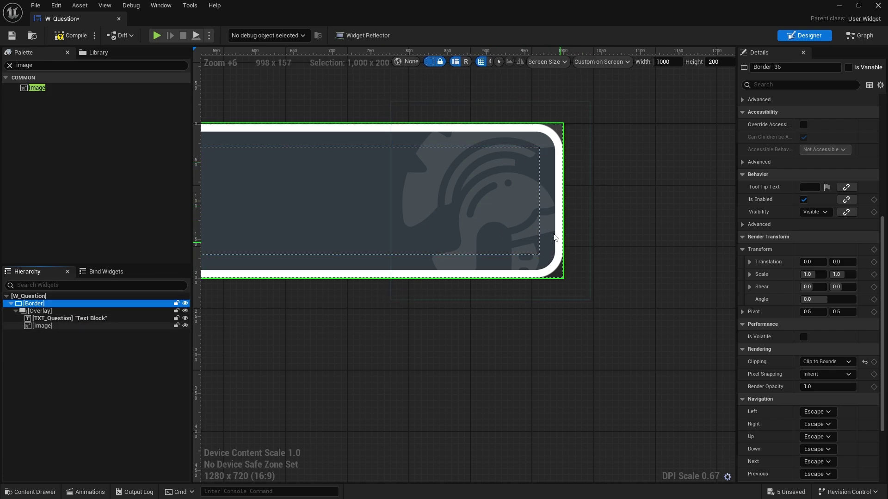
- Rotate the Image widget with a render transform Angle of -15
click(71, 325)
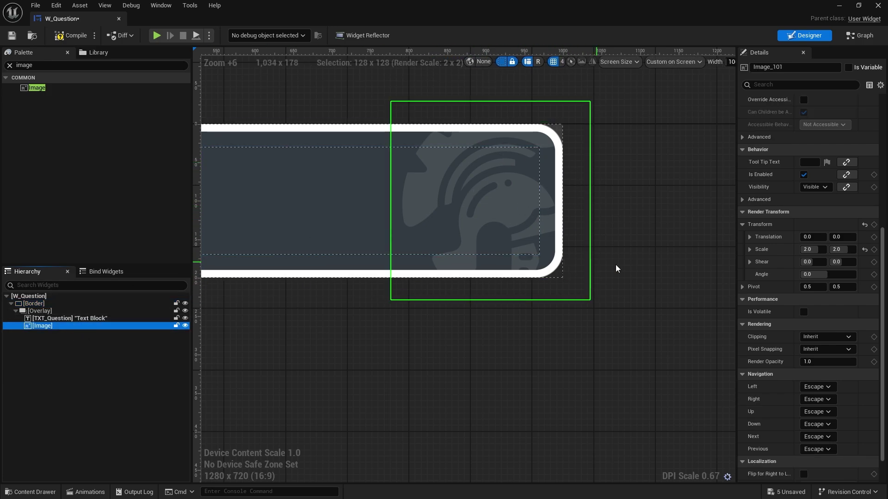
scroll(780, 254, up, 2)
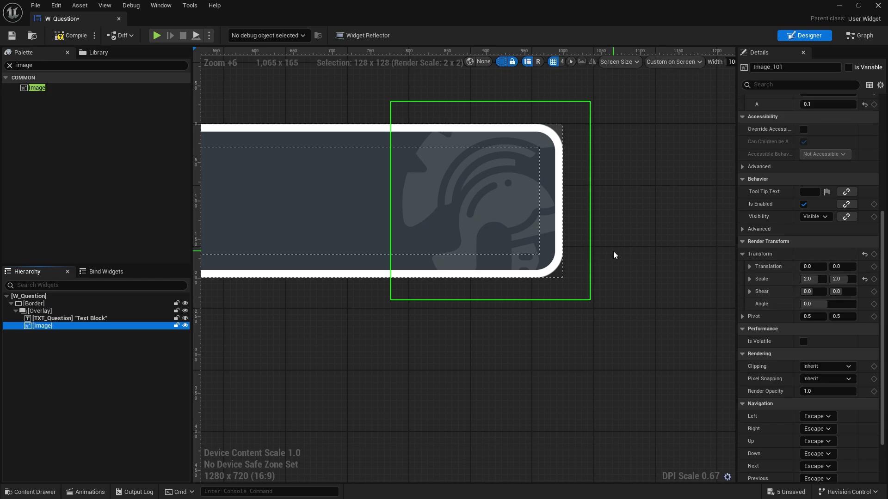
right_drag(614, 252, 639, 279)
scroll(639, 279, down, 5)
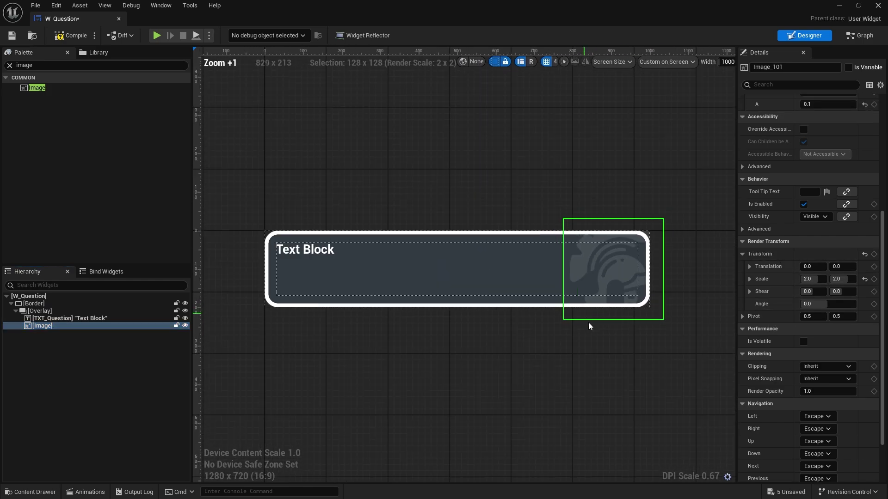
drag(813, 304, 788, 303)
text(-15)
key(Return)
- Shift the icon slightly toward the text with a negative horizontal render Translation, and compile the widget
click(813, 266)
text(-1)
key(Return)
drag(813, 267, 797, 267)
click(698, 346)
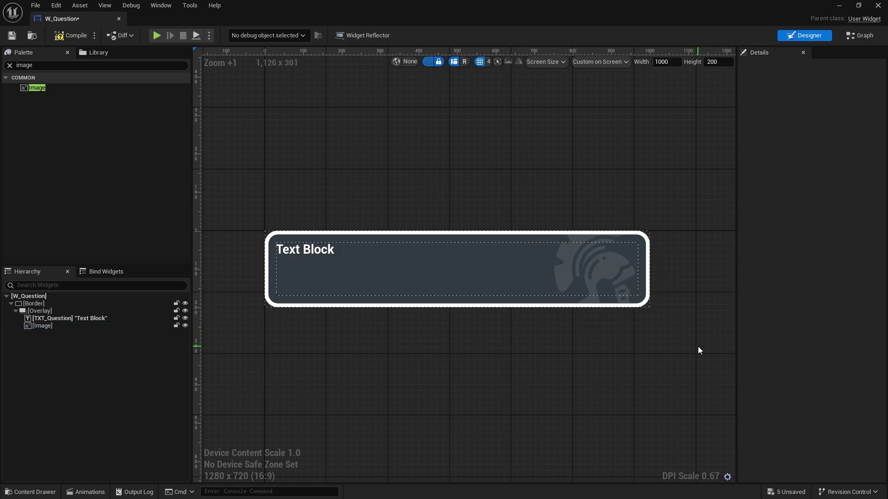
click(65, 36)
- Expose the Image widget as a variable and rename it IMG_CategoryIcon
click(604, 272)
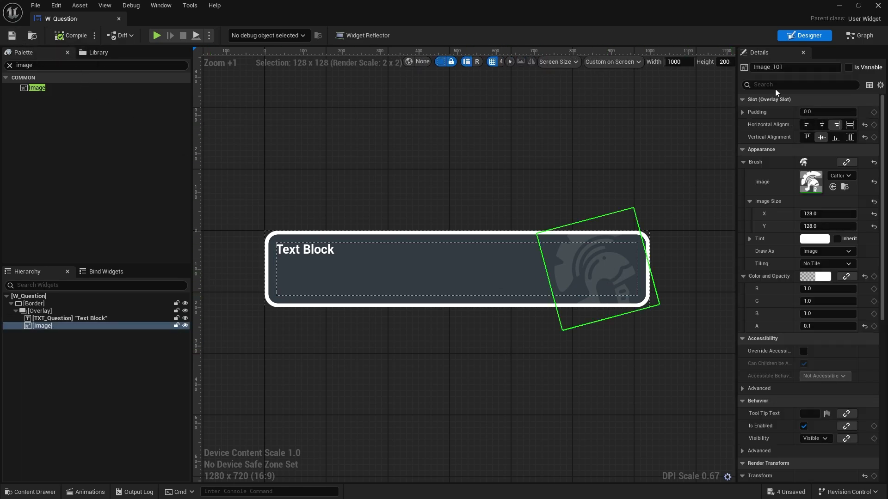
click(848, 67)
key(ctrl+a)
text(I)
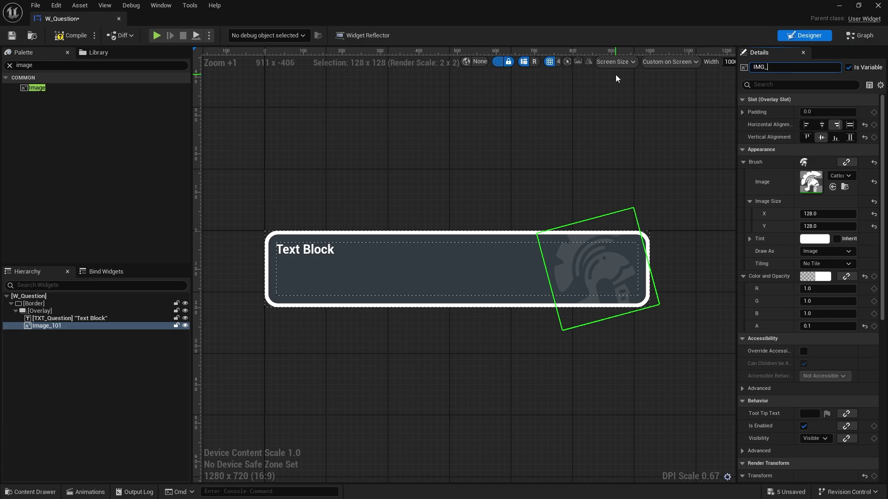
text(MG_CategoryIcon)
key(Return)
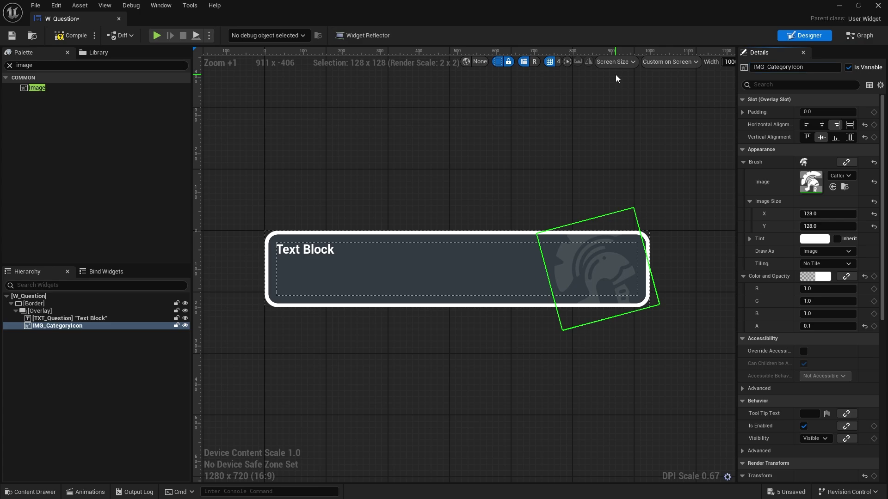
- Compile and save W_Question, and close its editor window
click(345, 146)
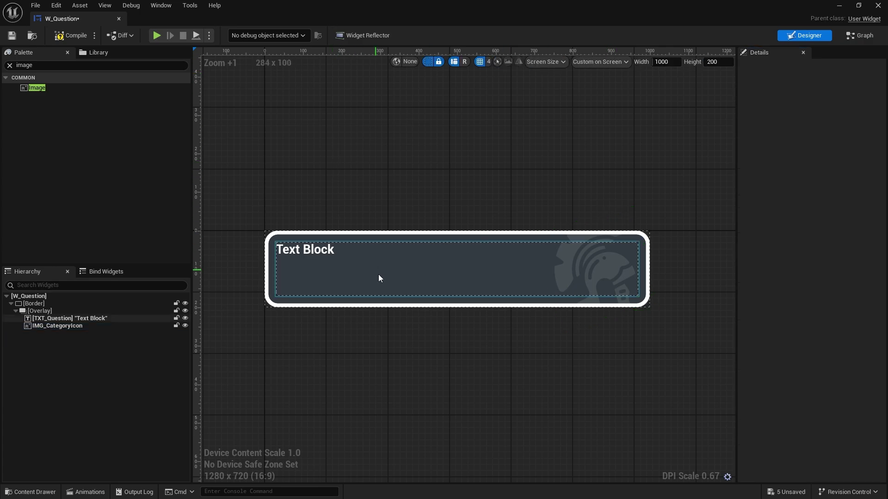
click(326, 259)
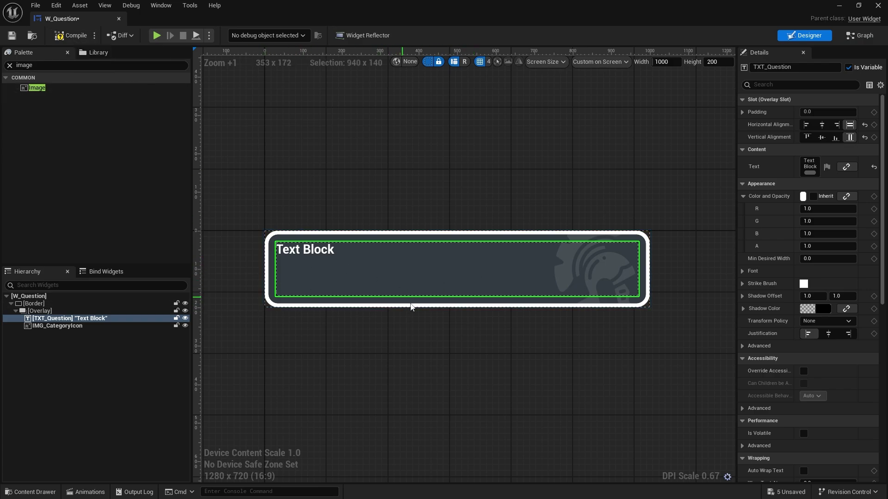
click(64, 42)
click(12, 35)
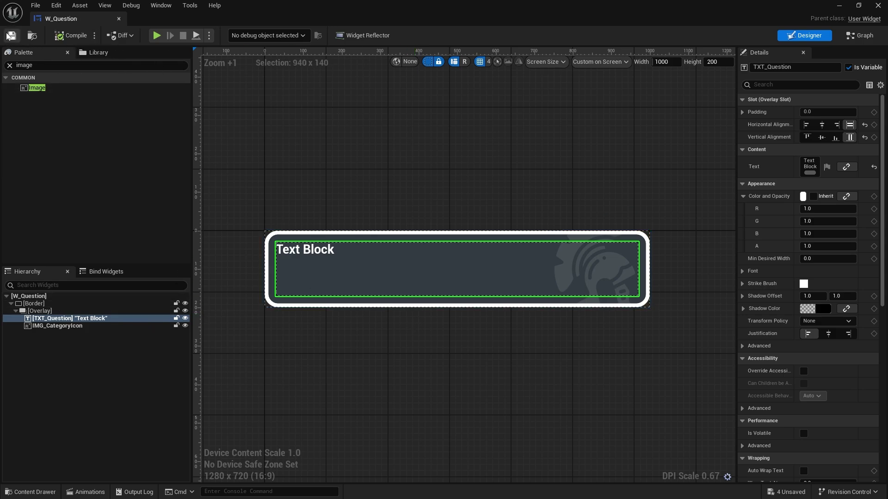
click(877, 5)
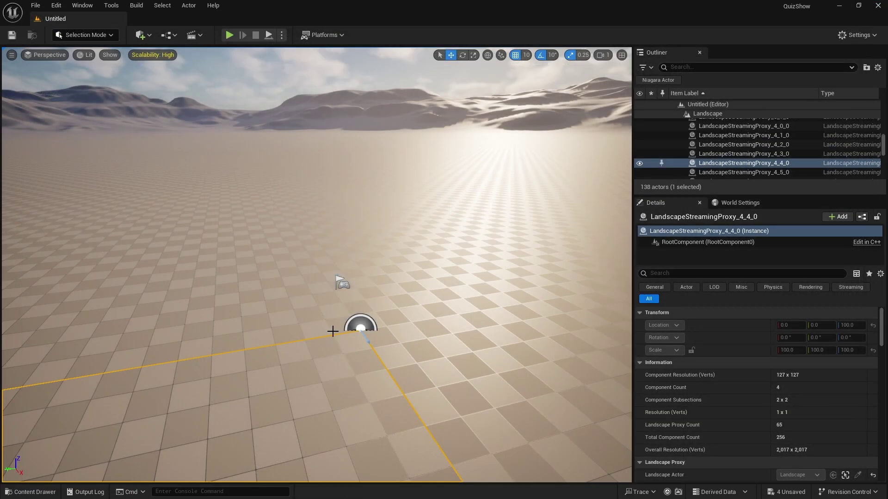
- Open the W_Answer widget blueprint from the project's UI folder
click(61, 486)
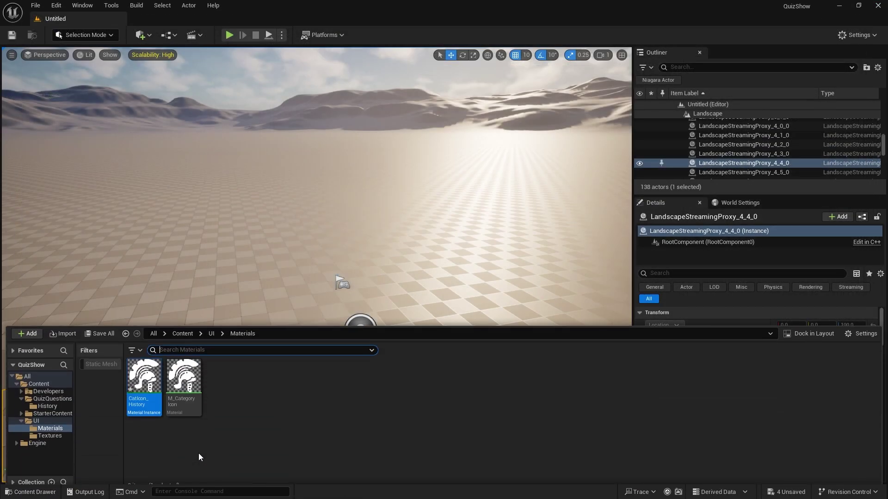
click(212, 328)
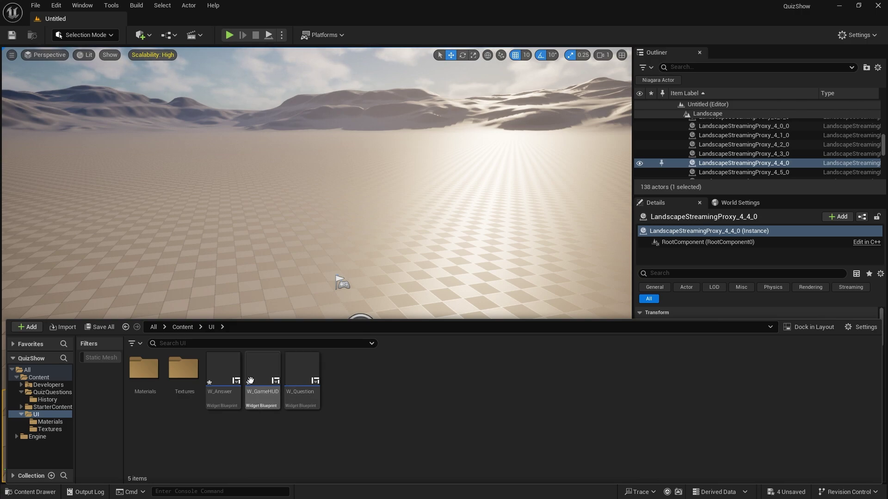
double_click(224, 370)
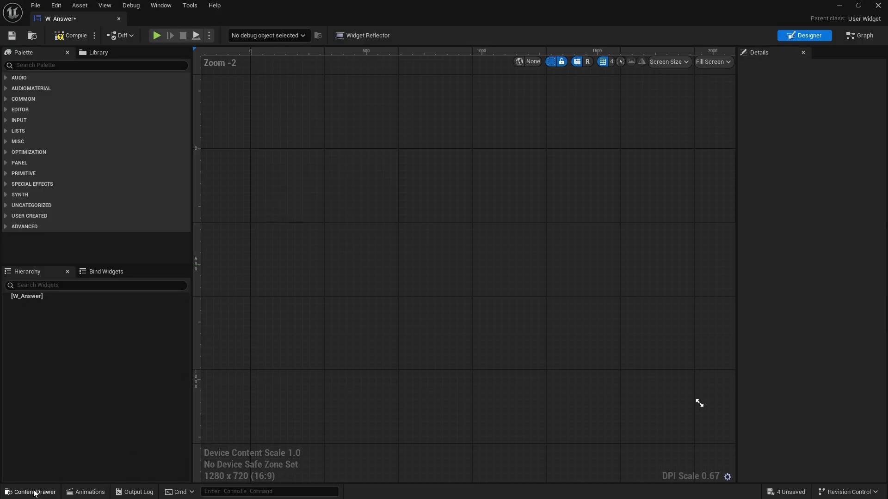
- Copy the Border with its Overlay, TXT_Question and IMG_CategoryIcon from W_Question into the root of W_Answer
click(32, 492)
double_click(300, 361)
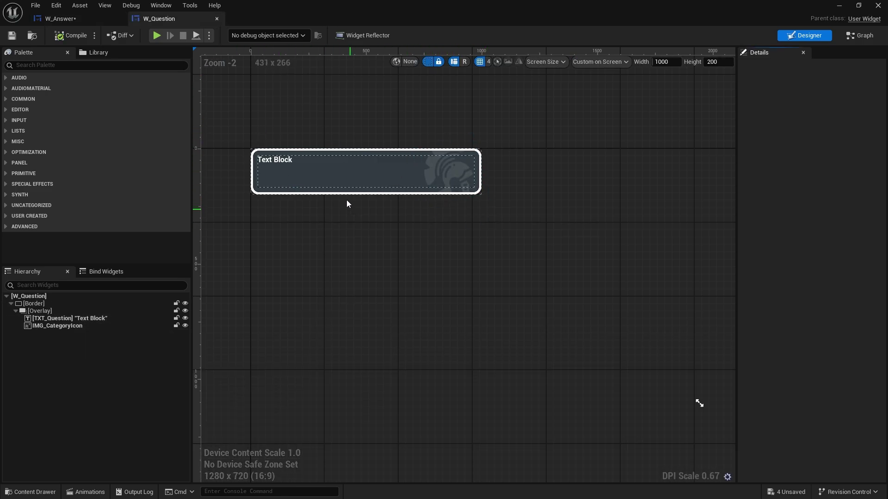
click(65, 326)
shift+click(52, 305)
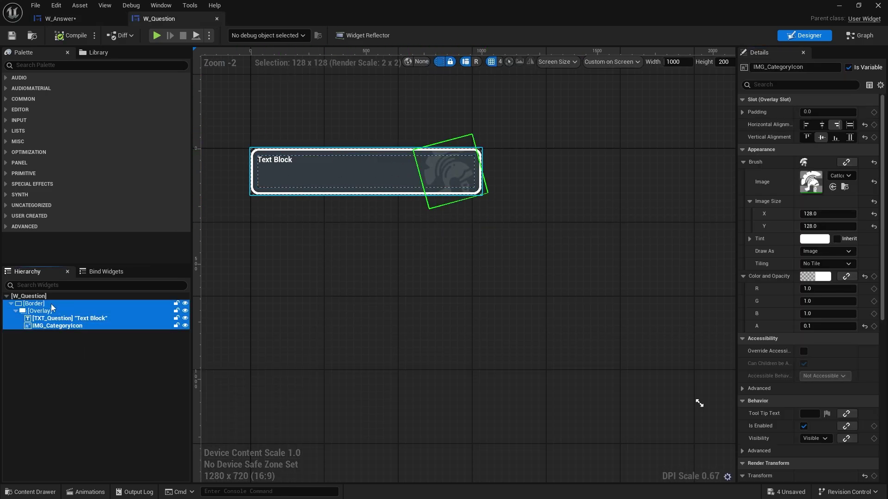
click(59, 19)
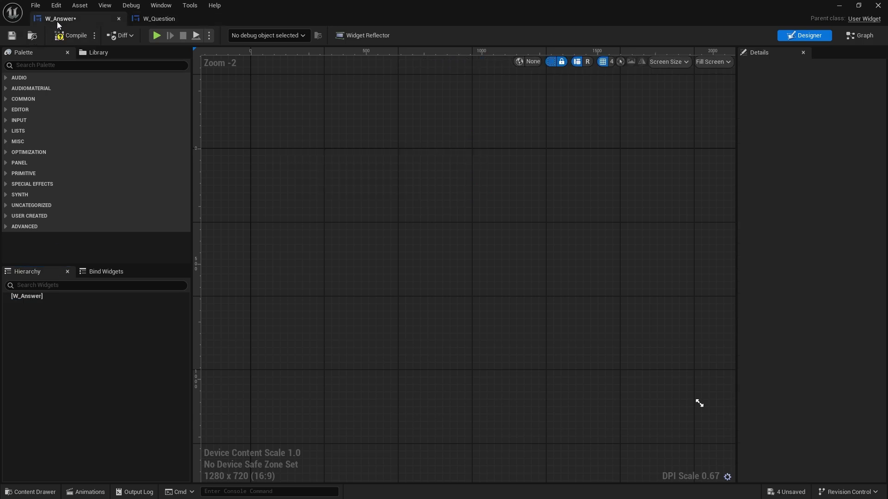
click(54, 297)
right_click(53, 297)
click(79, 345)
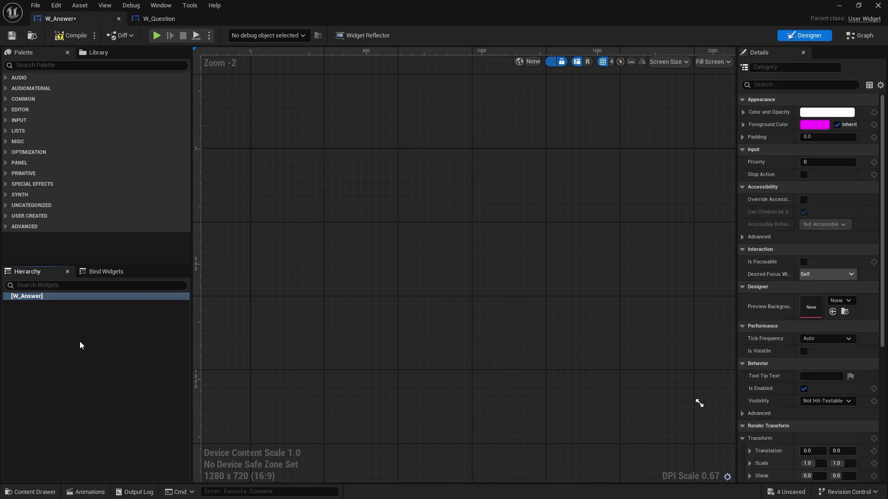
- Delete the IMG_CategoryIcon image from W_Answer
click(654, 271)
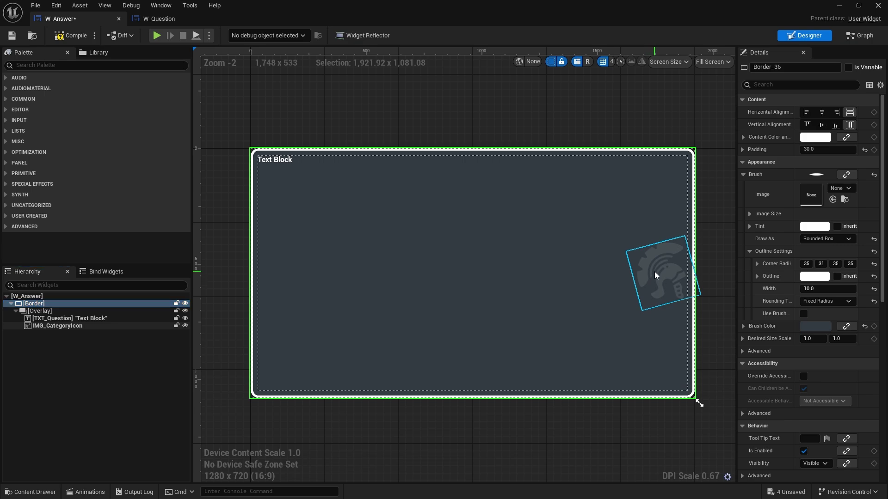
key(Delete)
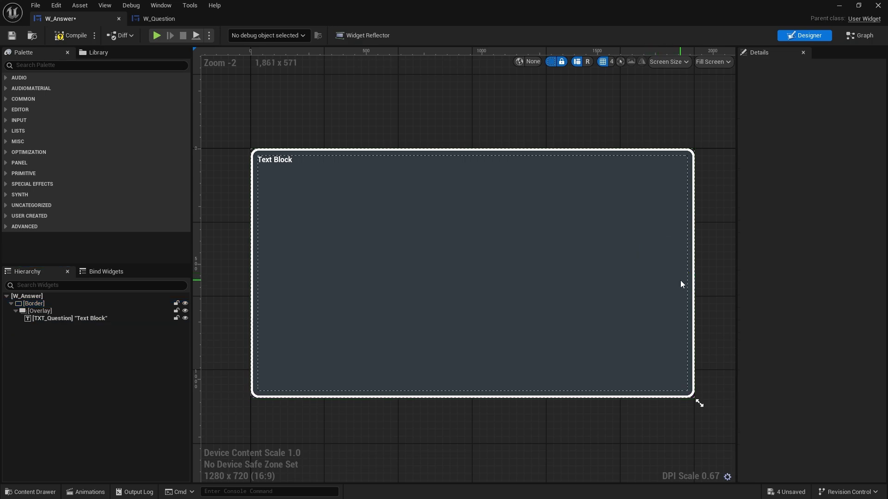
- Rename the TXT_Question text block in W_Answer to TXT_Answer
click(66, 321)
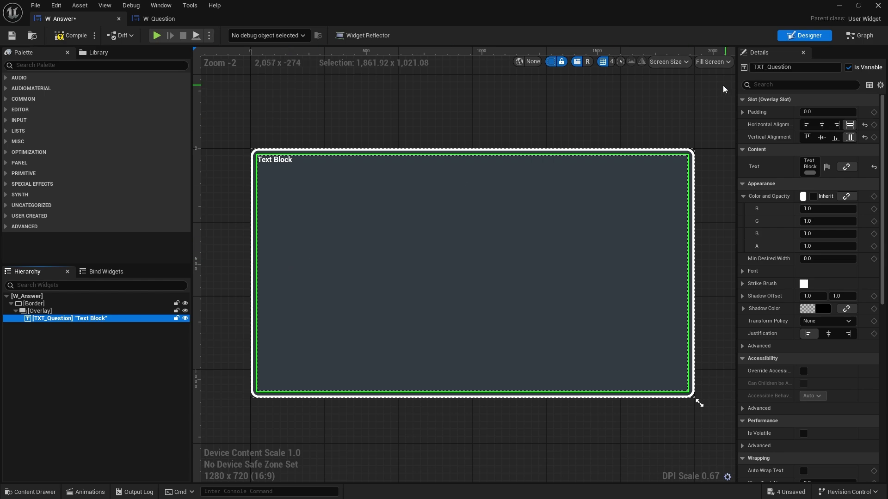
click(766, 67)
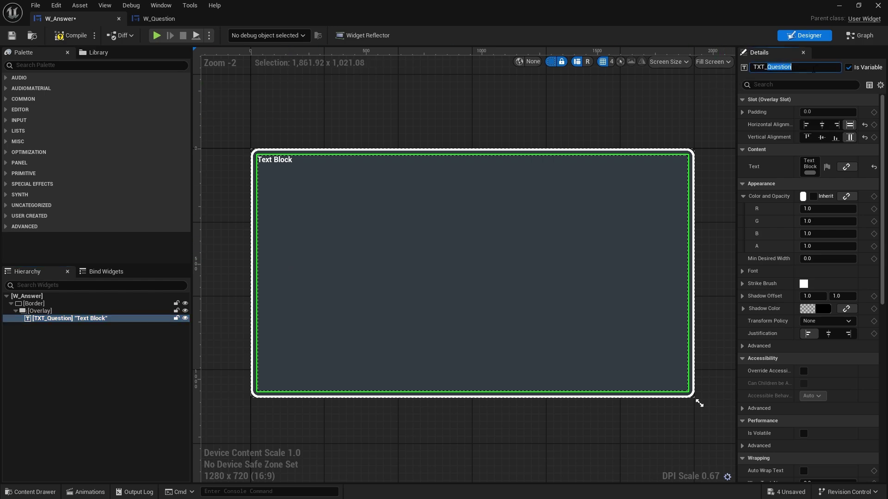
text(Answer)
key(Return)
scroll(297, 198, up, 2)
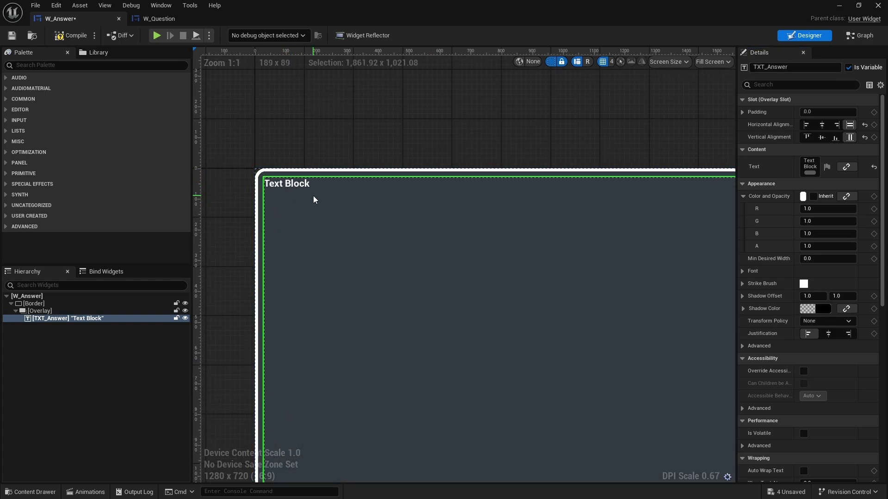
scroll(314, 199, down, 2)
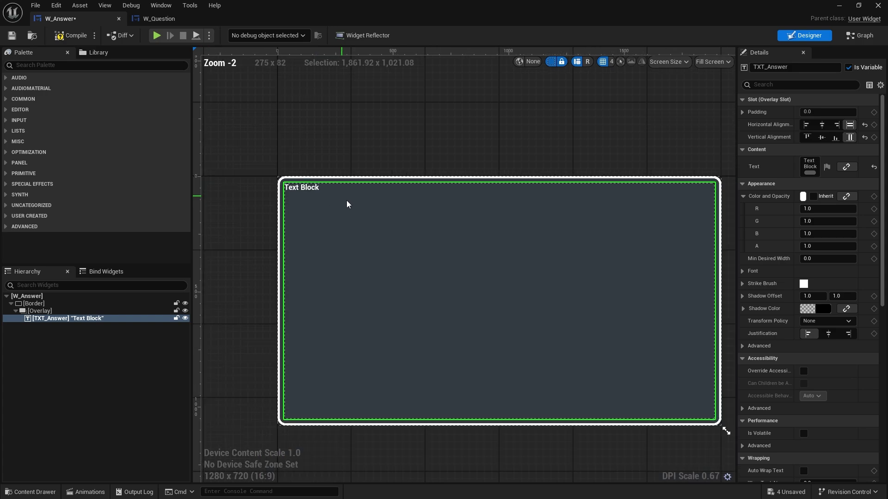
- Wrap TXT_Answer with a Horizontal Box and duplicate the text block inside it
right_click(43, 321)
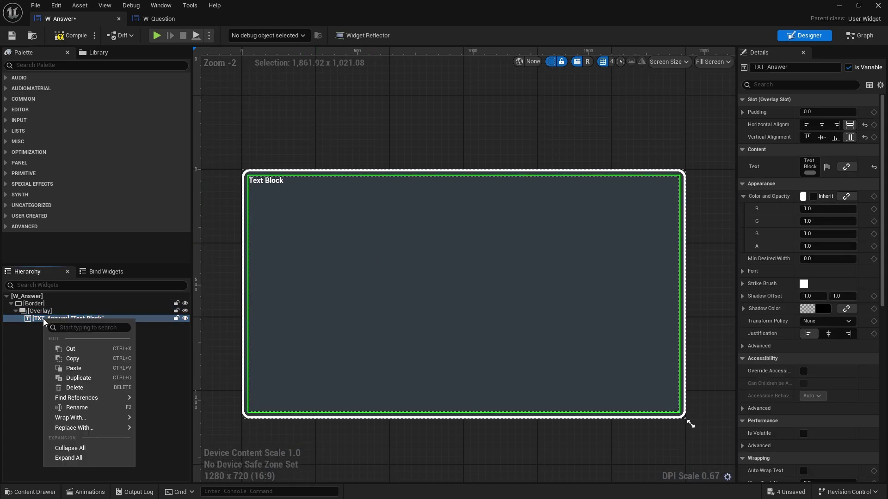
mouse_move(81, 419)
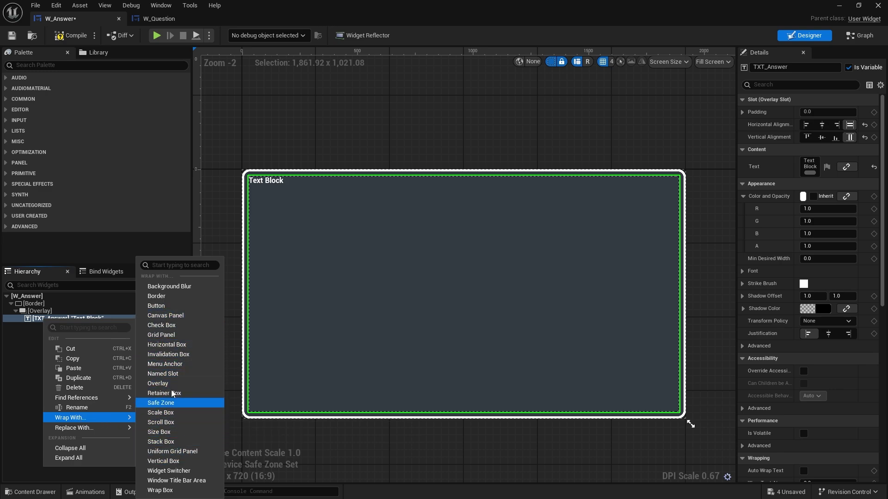
click(167, 344)
click(65, 319)
click(69, 326)
key(ctrl+d)
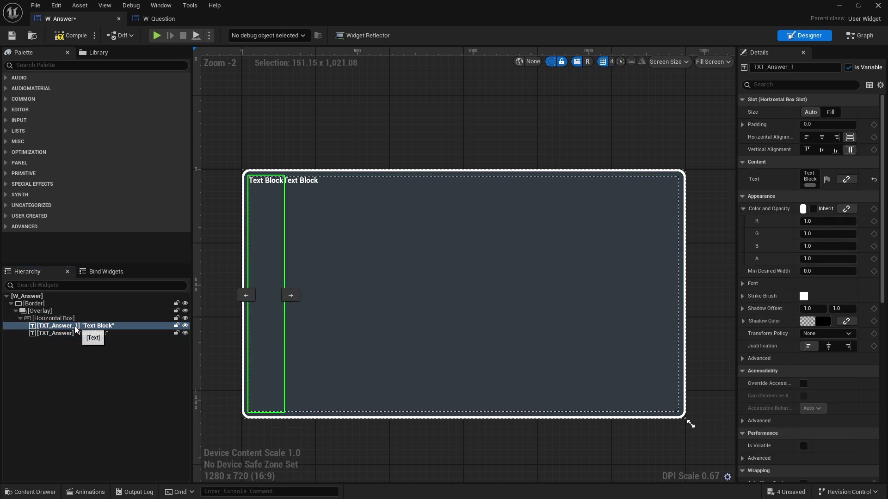
- Set the duplicated text block's text to "A."
click(810, 179)
key(ctrl+a)
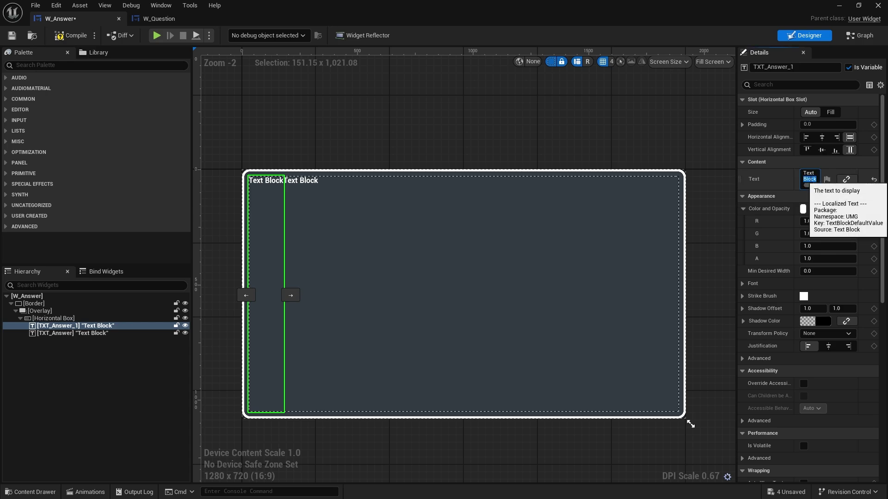
text(A.)
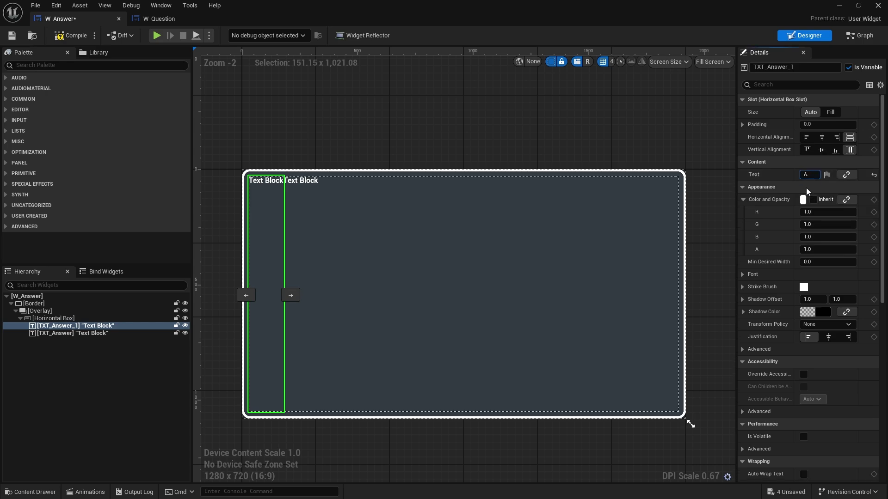
key(Return)
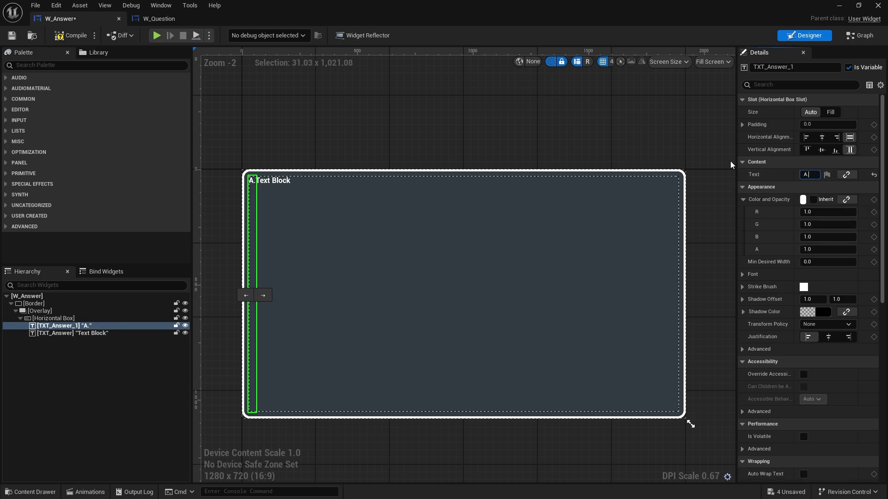
- Rename the duplicated "A." text block to TXT_Answer_Index
scroll(257, 179, up, 3)
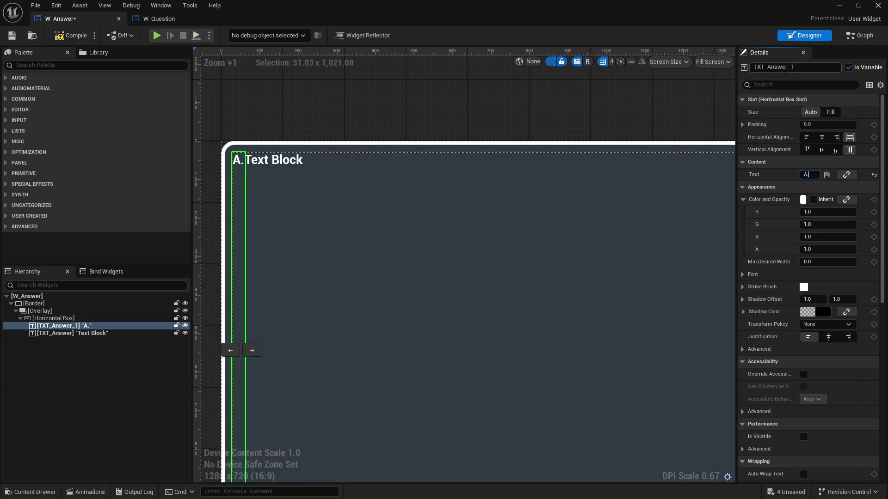
click(803, 68)
click(804, 68)
key(BackSpace)
text(Index)
key(Return)
scroll(382, 284, down, 3)
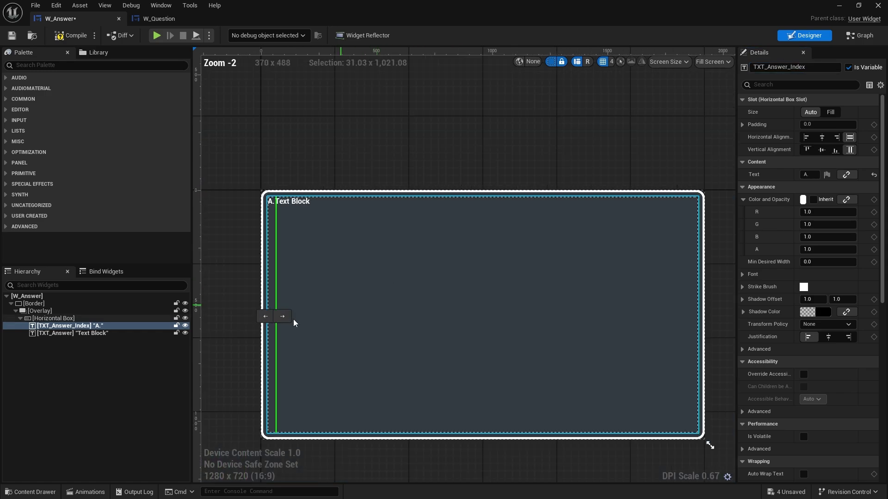
- Set the widget preview to Custom on Screen with a width of 500 and a height of 100
click(143, 348)
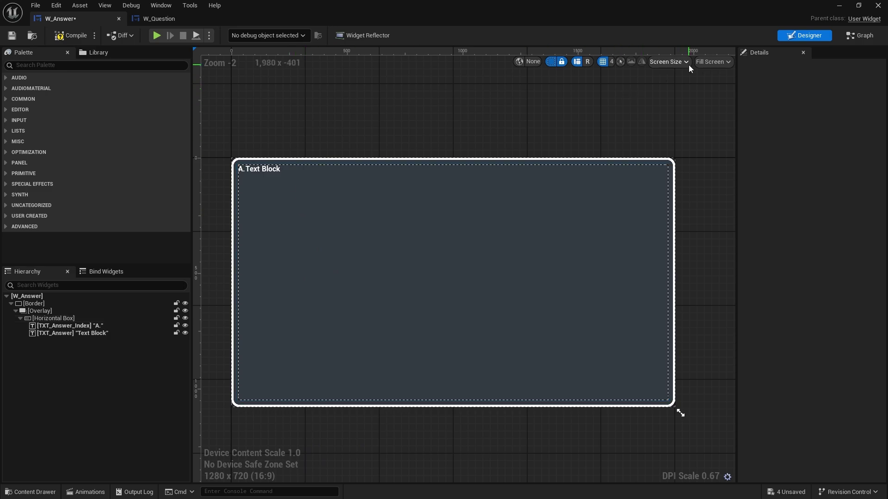
click(712, 61)
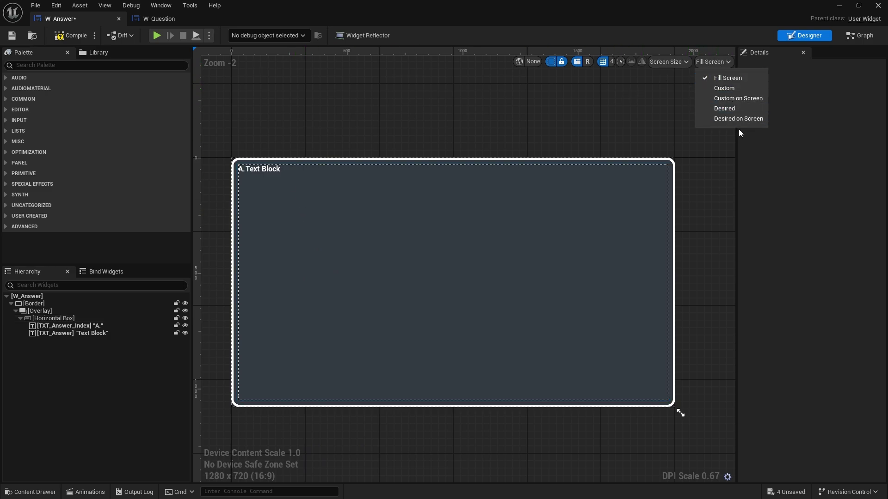
click(729, 98)
text(500)
key(Return)
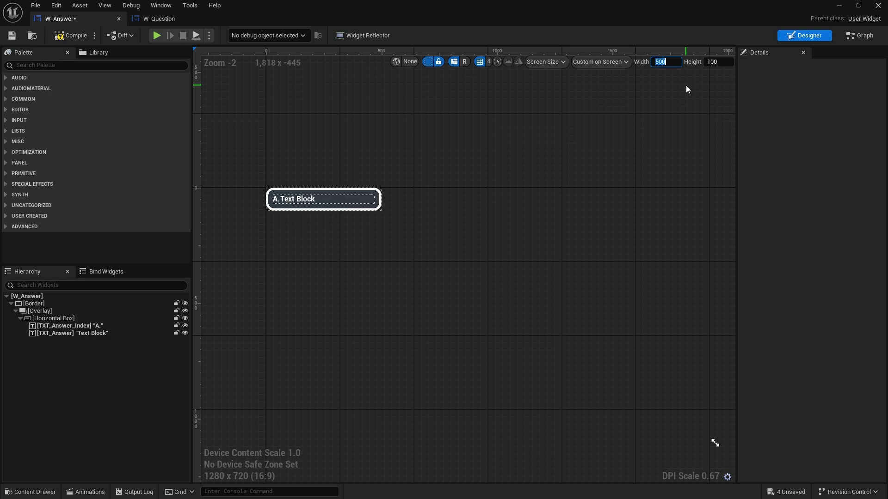
click(713, 63)
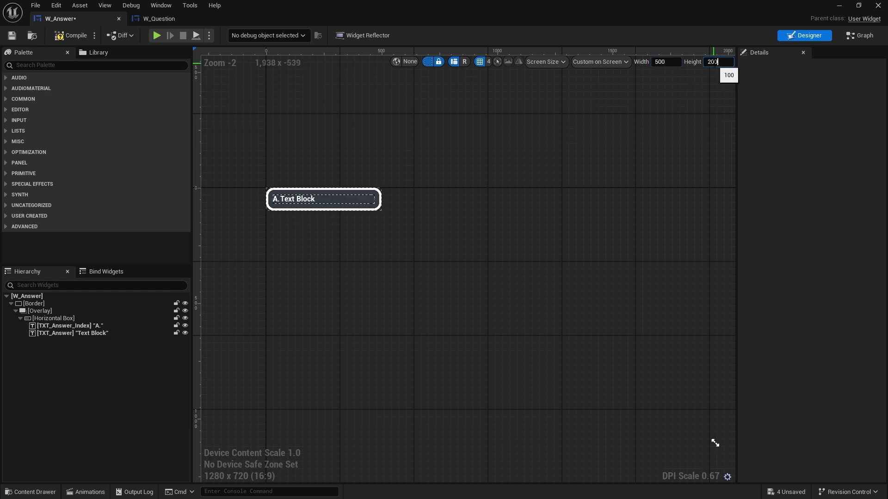
key(Return)
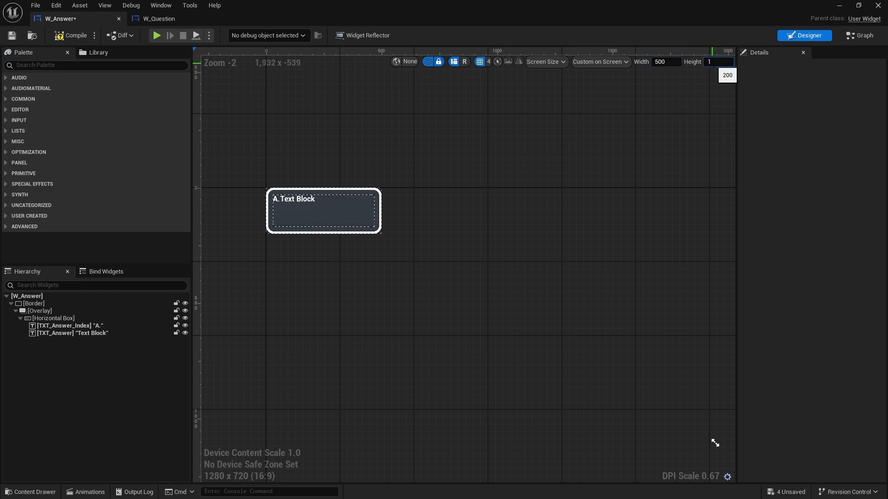
text(100)
key(Return)
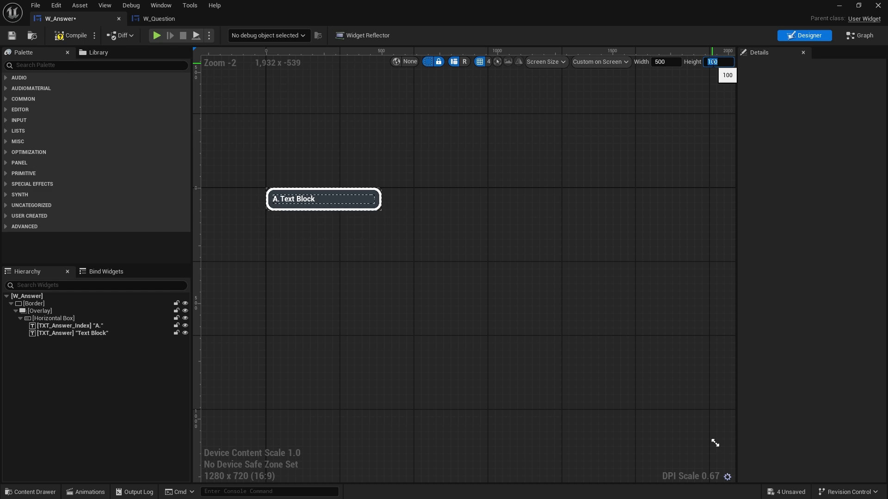
- Save W_Answer and select the TXT_Answer_Index text in the widget preview
click(364, 206)
scroll(379, 227, up, 2)
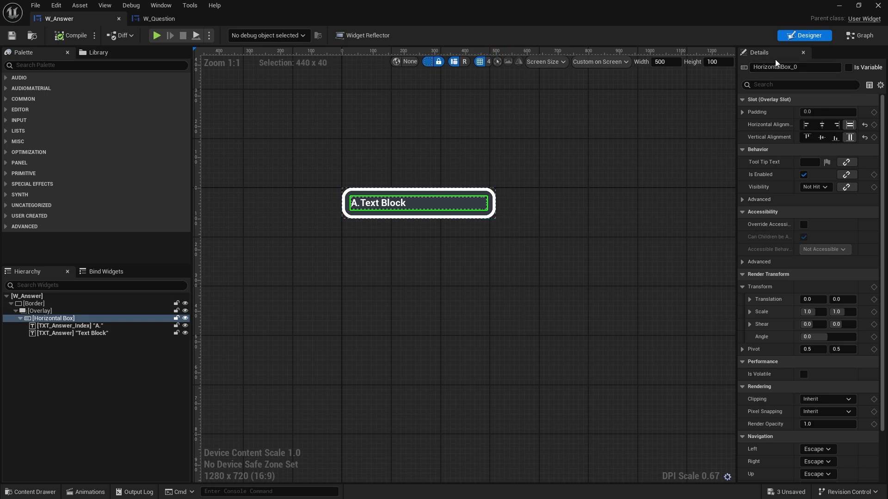
click(359, 240)
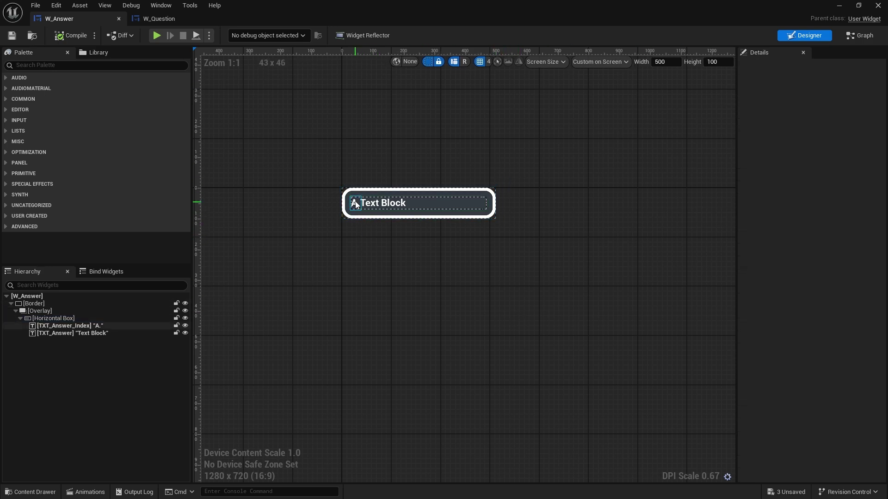
scroll(355, 201, up, 5)
click(346, 199)
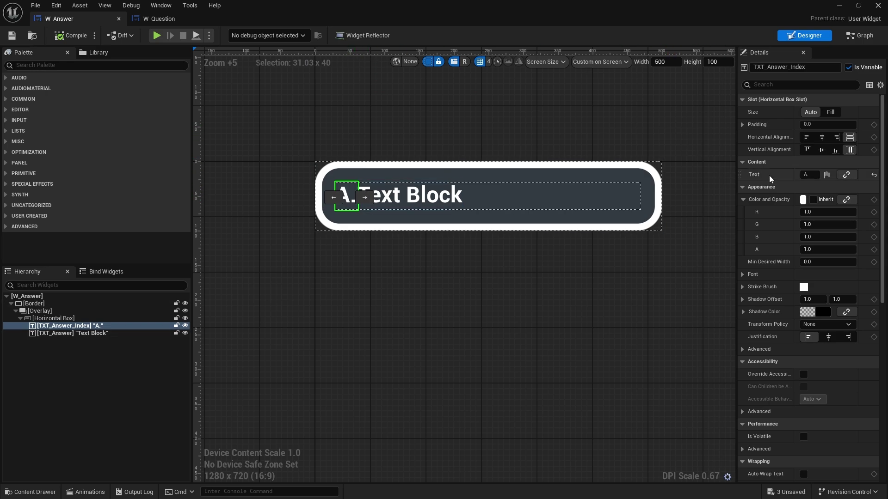
- In W_Answer's graph, add an instance-editable variable named Index of type Text
click(860, 35)
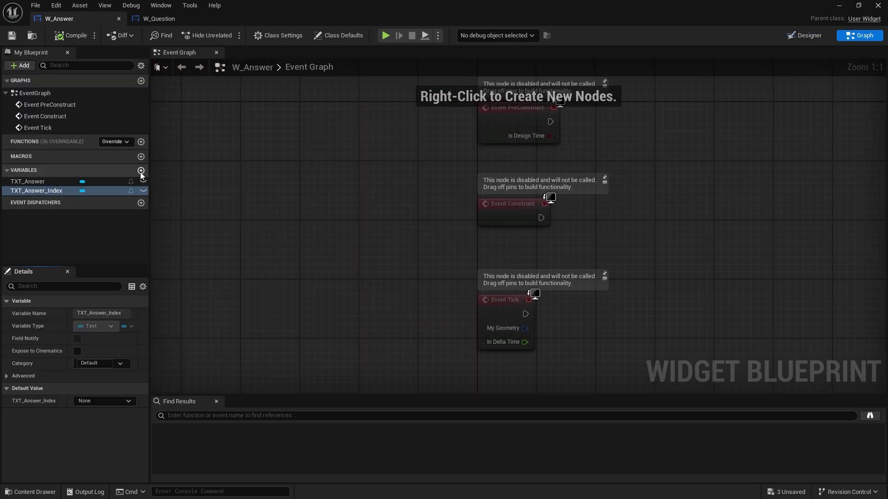
mouse_move(483, 220)
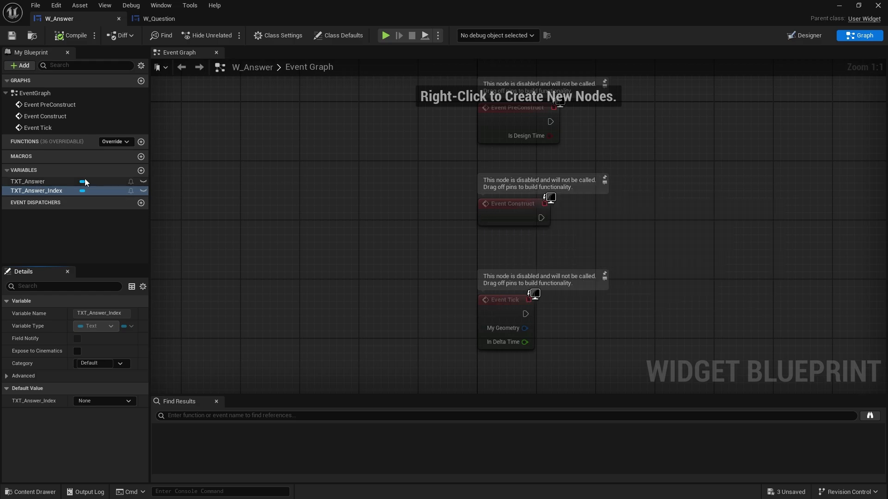
right_drag(471, 163, 456, 231)
mouse_move(70, 193)
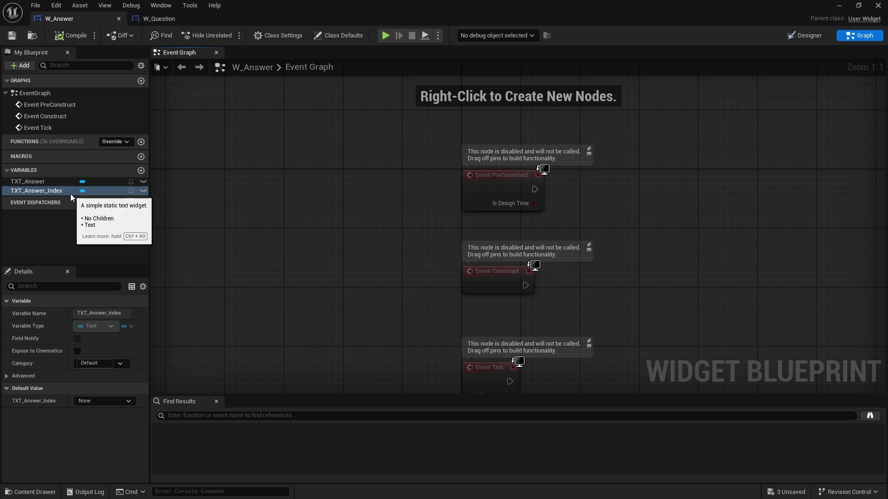
click(141, 170)
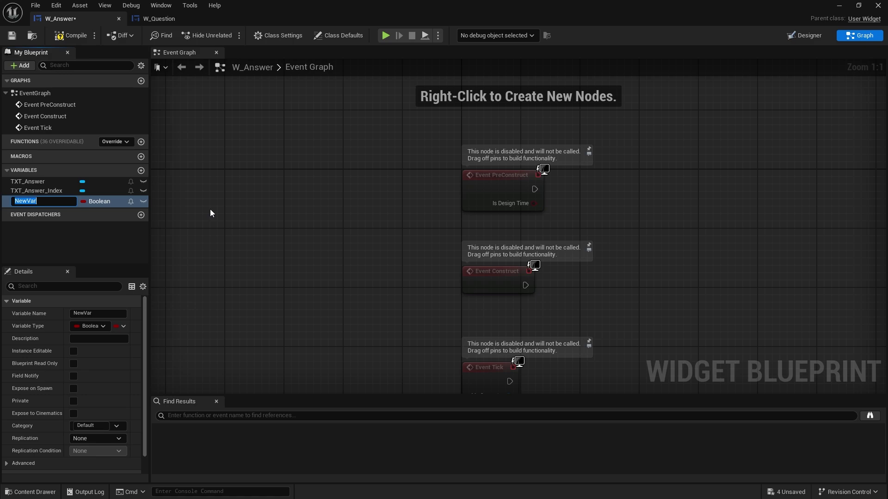
text(Index)
key(Return)
click(105, 202)
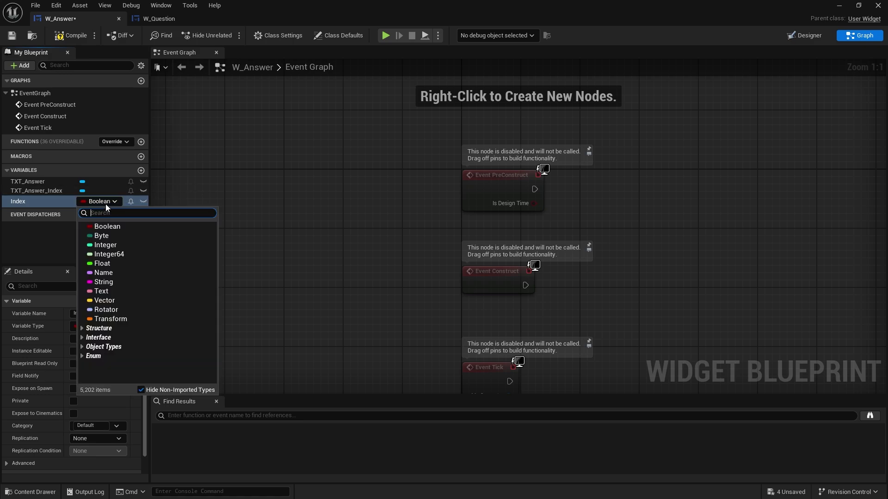
click(115, 292)
click(143, 201)
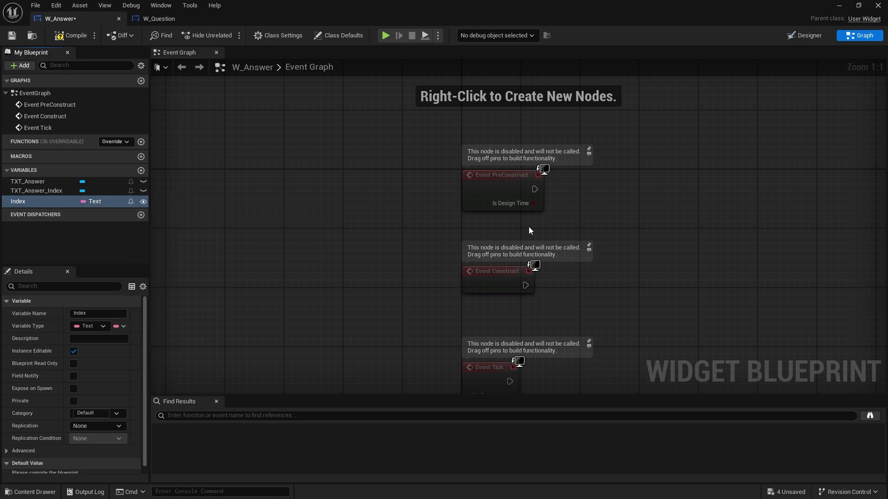
- Add a TXT_Answer_Index reference to the Event Graph and create a SetText (Text) node from it, executed by Event PreConstruct
drag(497, 193, 506, 132)
right_drag(313, 161, 225, 217)
drag(37, 190, 537, 131)
click(444, 130)
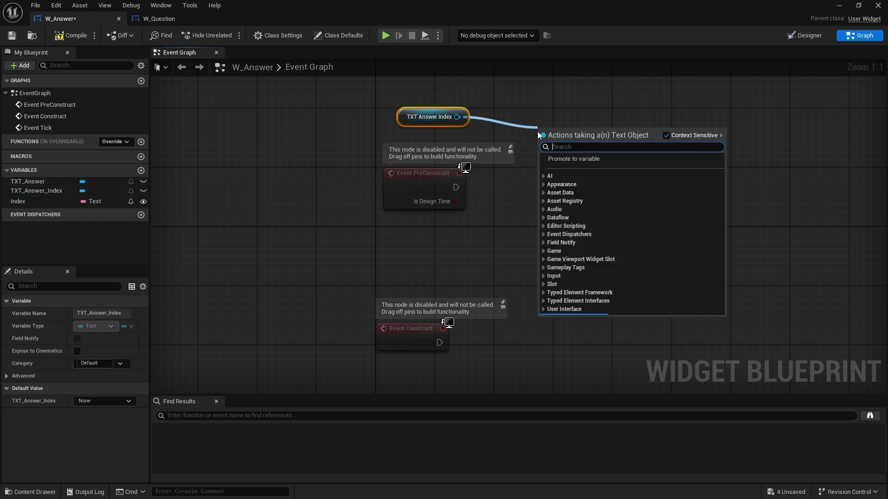
text(settext)
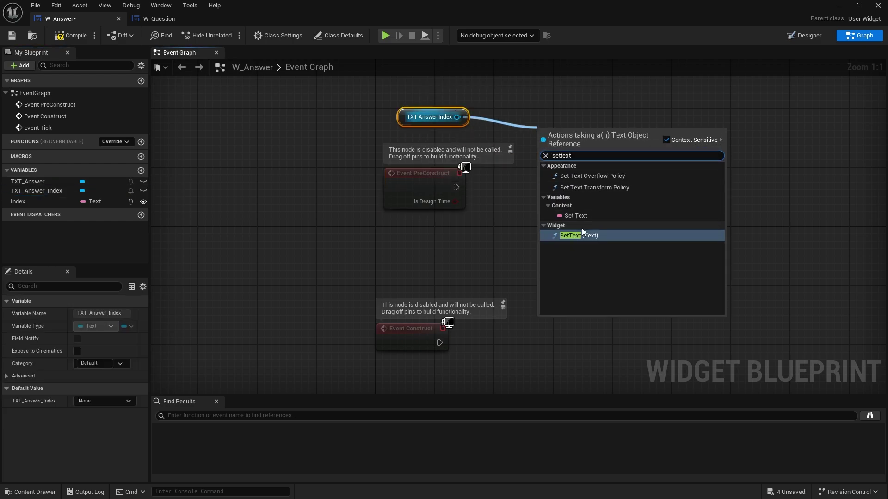
click(579, 235)
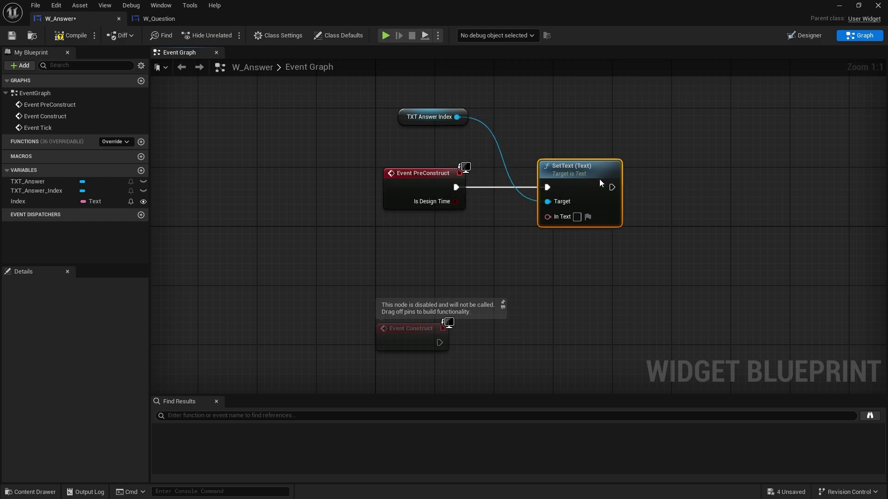
- Connect the Index variable to the SetText node's In Text input and place its node below Event PreConstruct
drag(77, 209, 554, 218)
click(405, 240)
drag(404, 233, 448, 247)
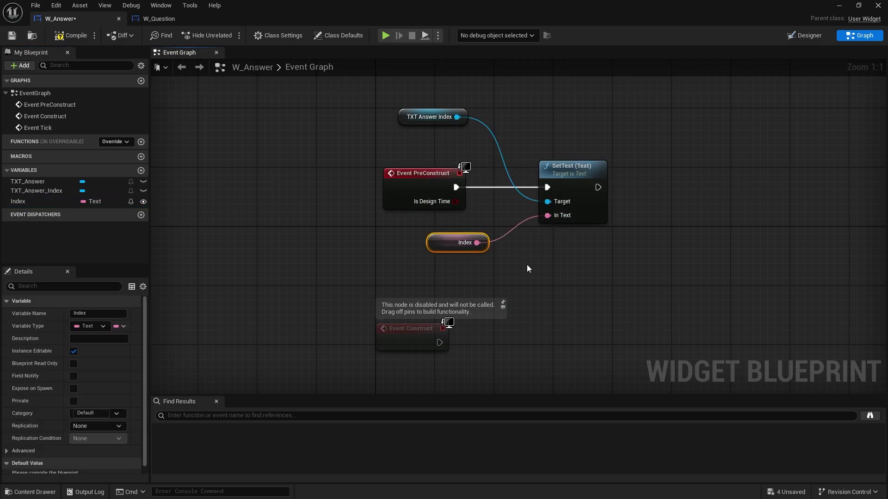
click(233, 155)
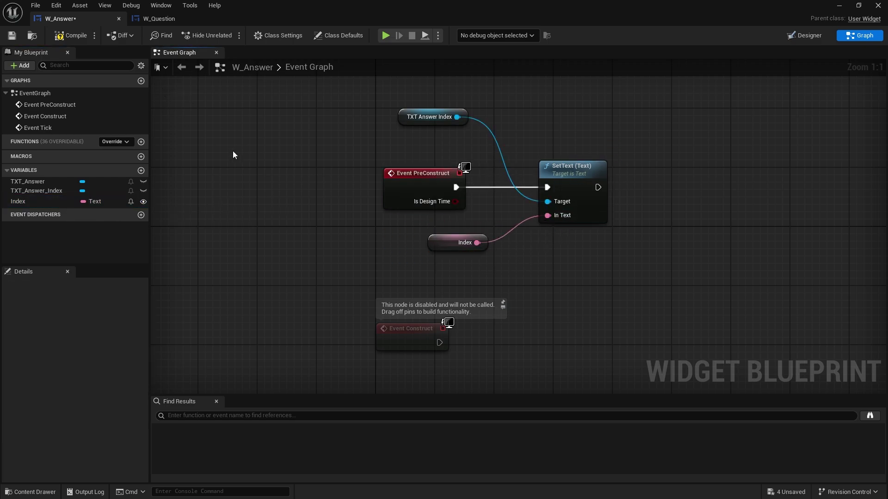
- Set the default value of the Index variable to "A."
click(445, 243)
scroll(36, 468, down, 1)
click(77, 466)
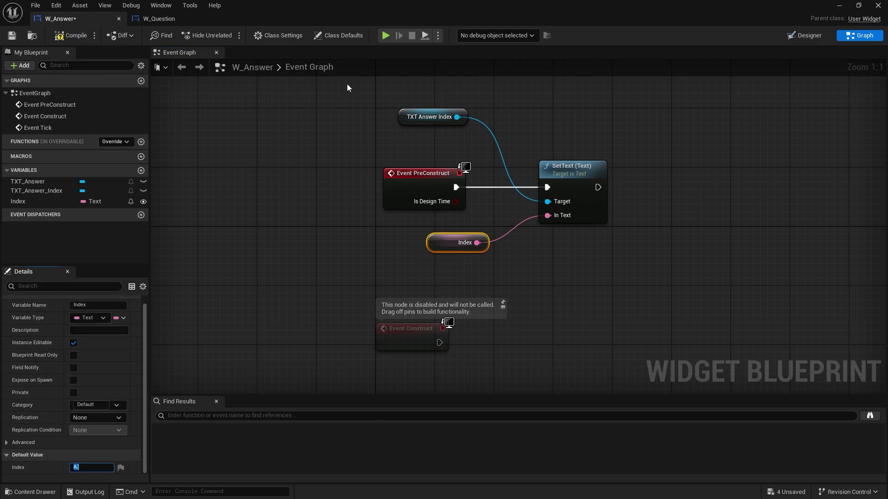
- Compile and save W_Answer, and return to its designer view
click(70, 35)
click(12, 35)
click(352, 190)
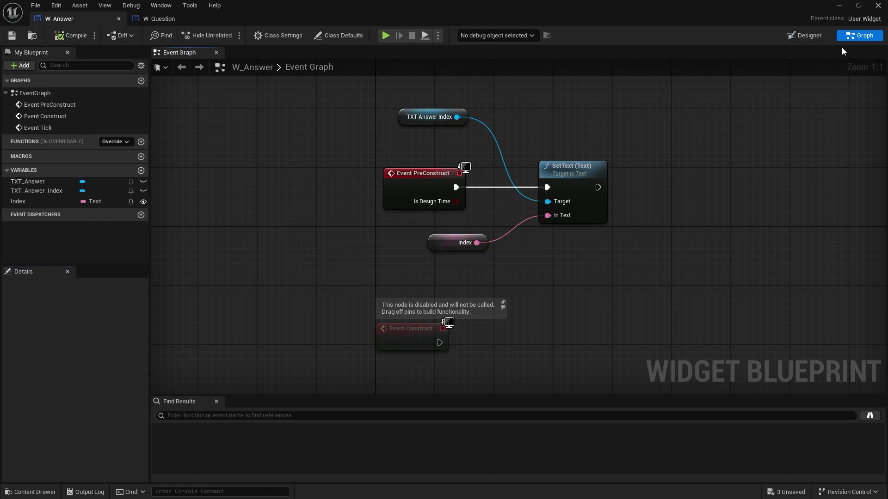
click(808, 37)
right_drag(267, 192, 360, 213)
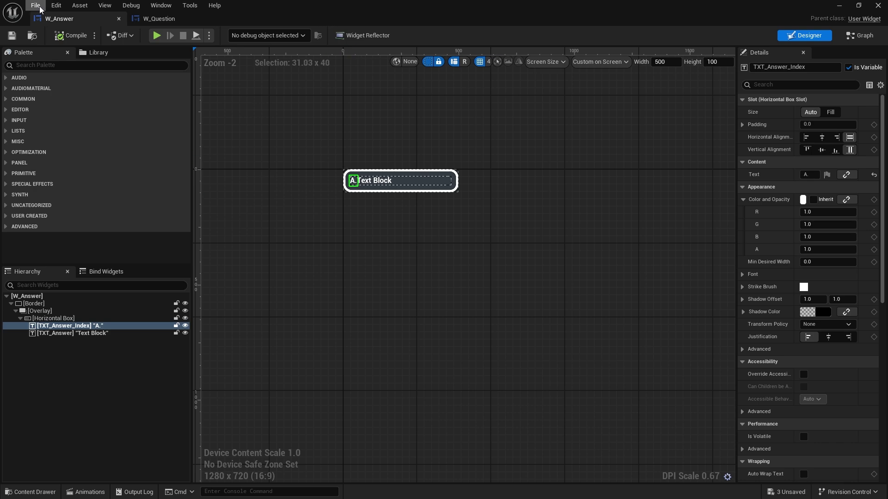
- Open W_GameHUD from the UI folder and add a Widget Switcher as its root widget
click(30, 492)
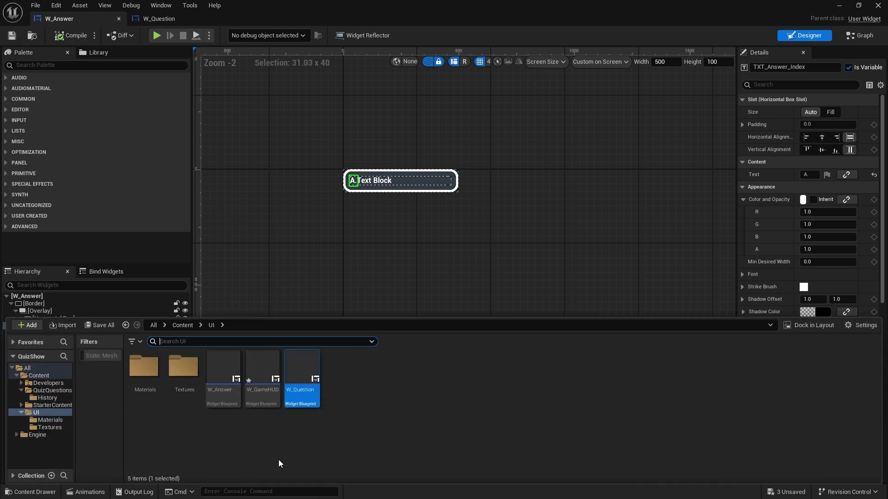
double_click(262, 376)
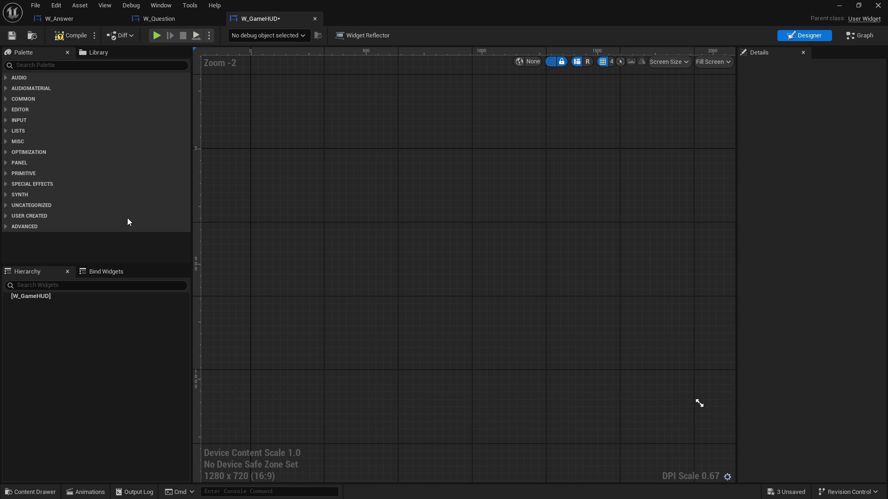
click(56, 68)
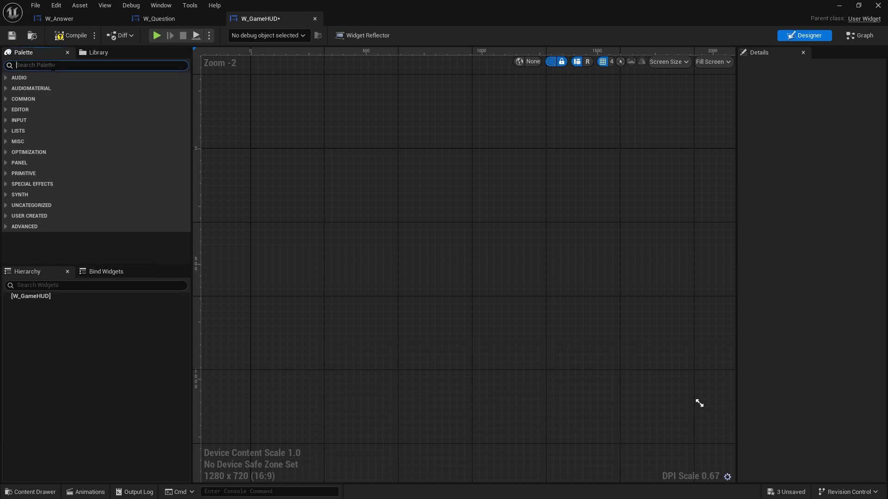
text(SWITCH)
drag(51, 88, 46, 299)
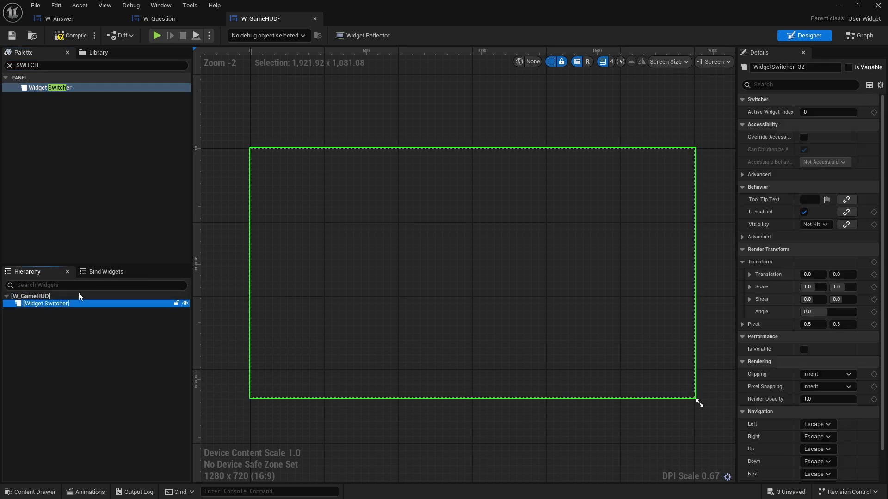
click(9, 65)
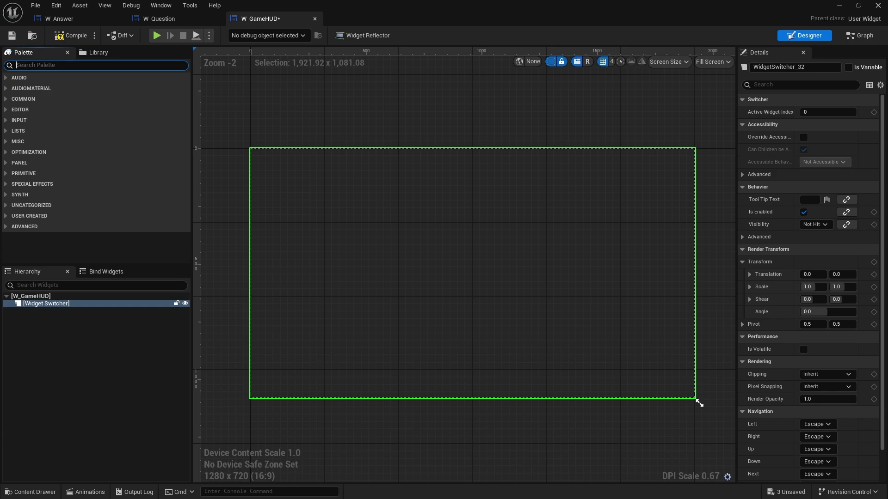
text(cn)
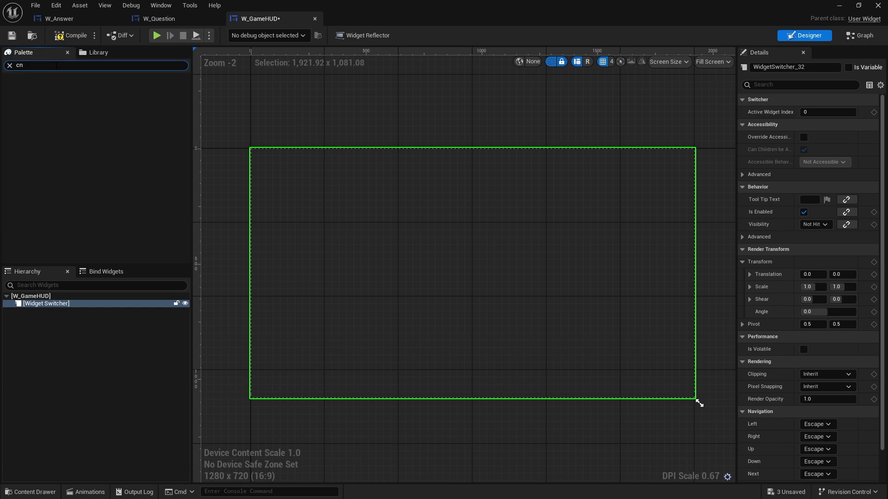
key(BackSpace)
text(anva)
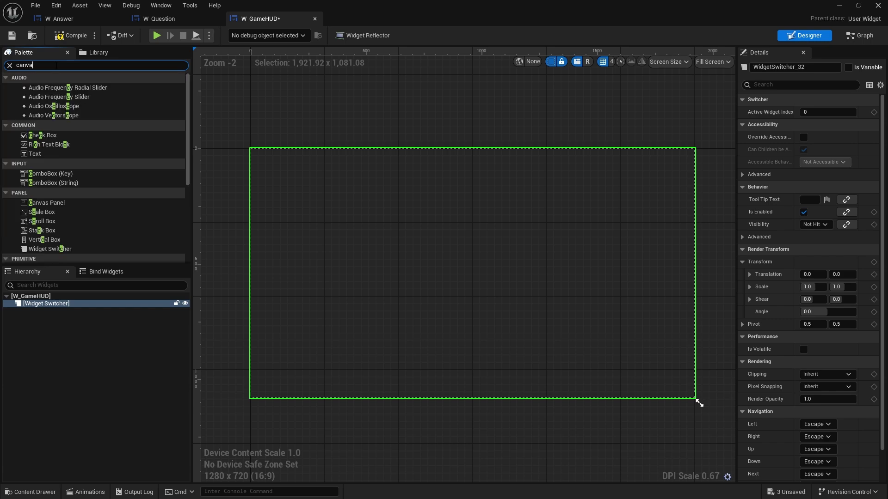
text(s)
drag(54, 88, 60, 316)
click(92, 311)
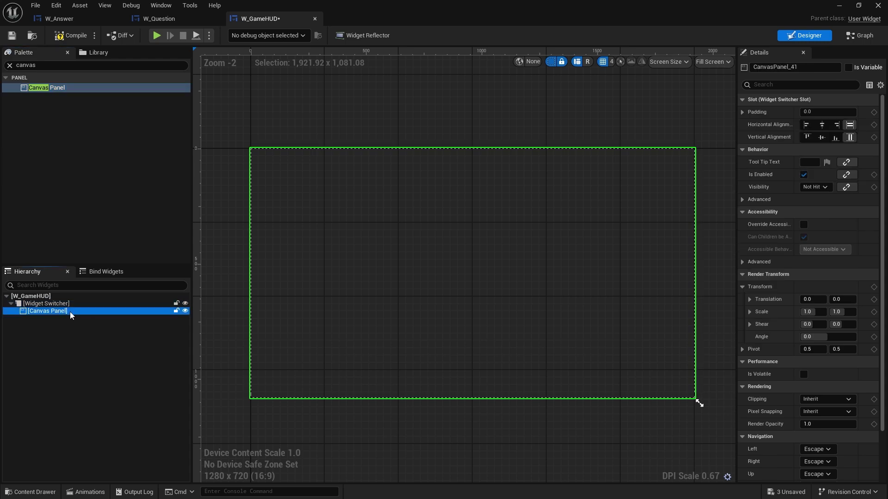
right_click(74, 312)
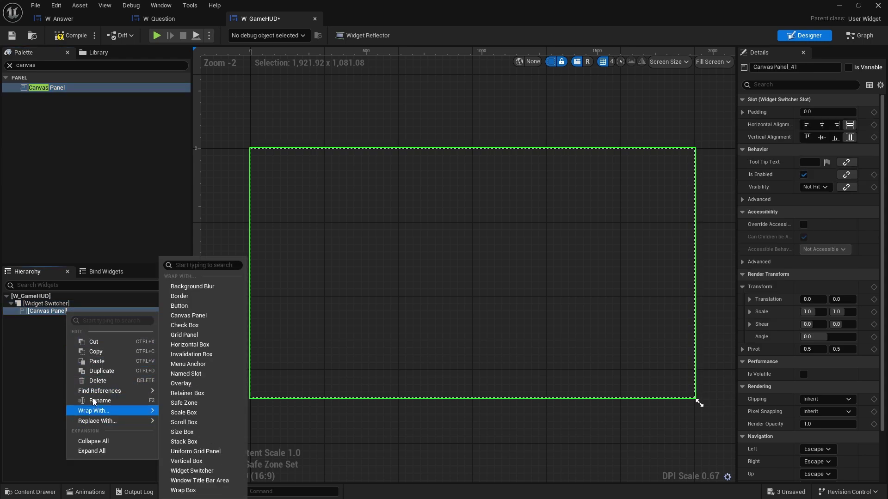
click(98, 381)
- Create a Widget Blueprint based on User Widget in the UI folder and name it W_QuestionScreen
click(29, 492)
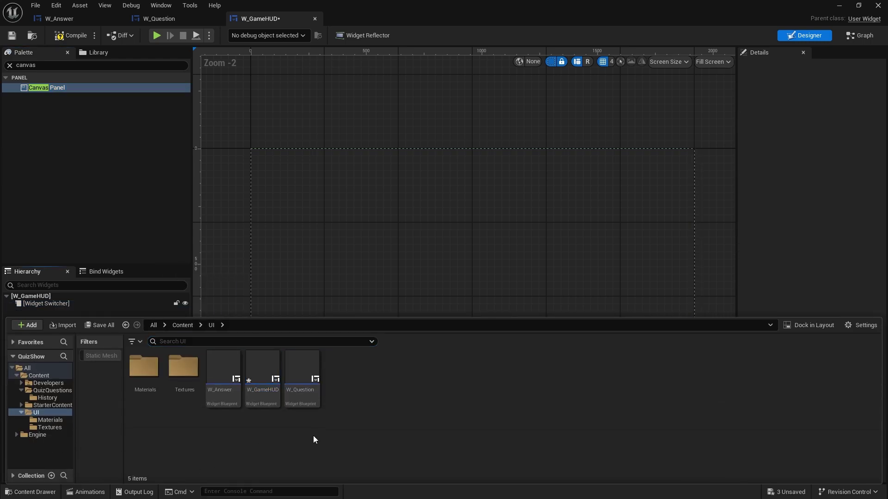
right_click(342, 383)
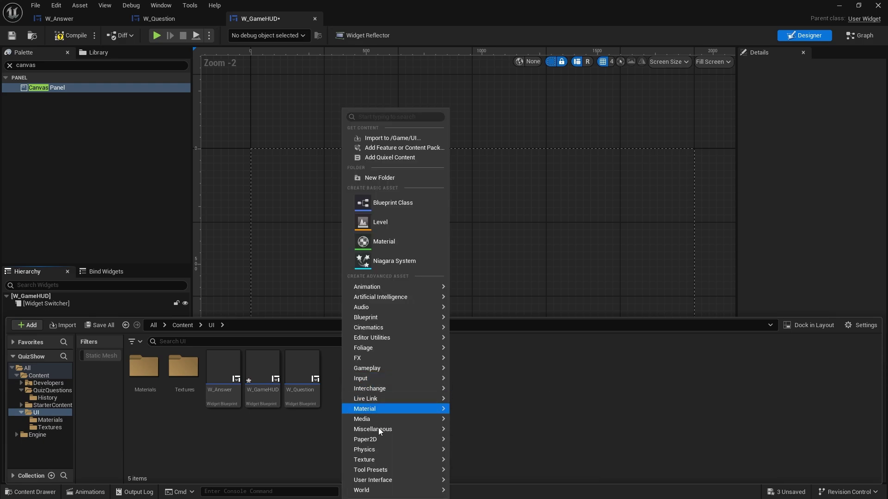
mouse_move(378, 491)
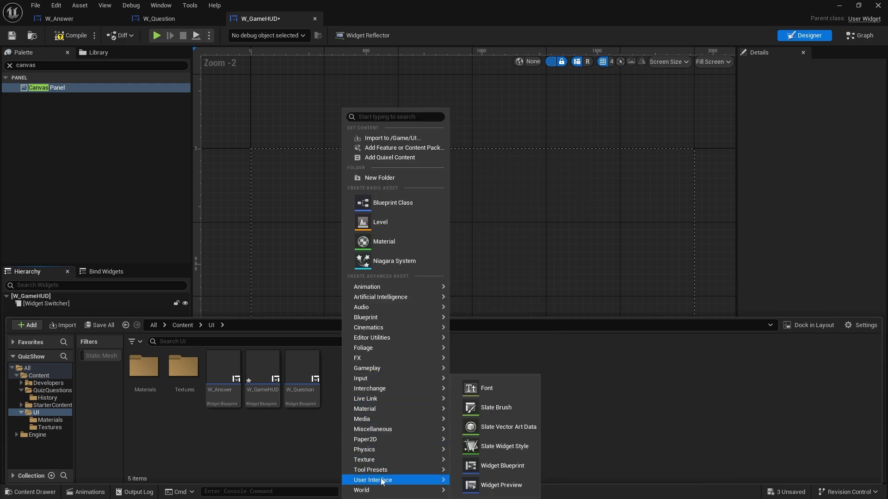
click(504, 467)
click(358, 174)
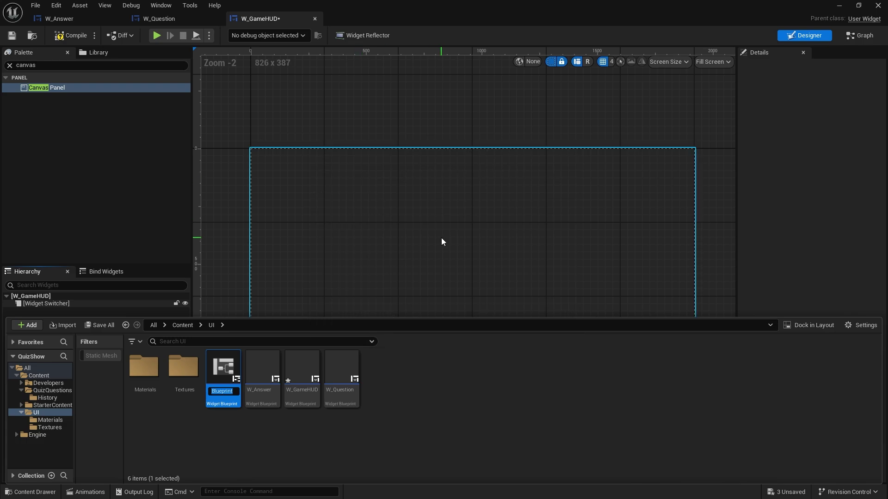
text(W_QuestionSA)
key(BackSpace)
text(creen)
key(Return)
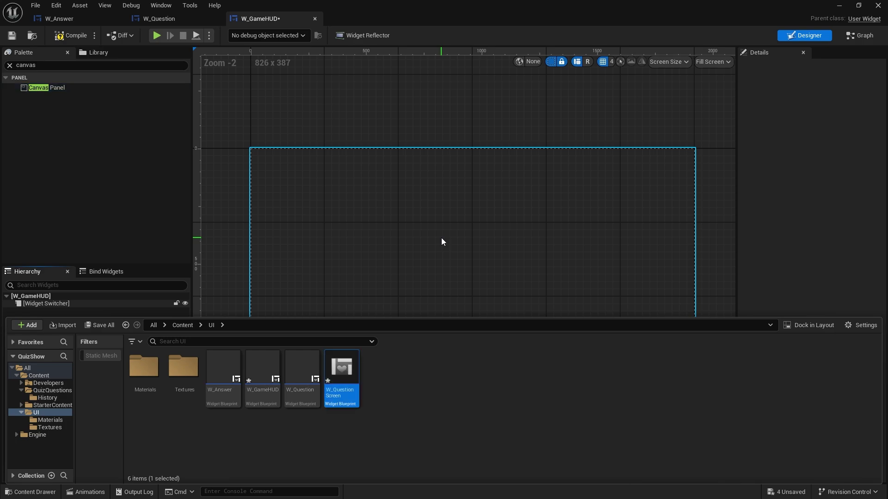
- Open W_QuestionScreen and add a Canvas Panel as its root widget
double_click(349, 369)
click(37, 68)
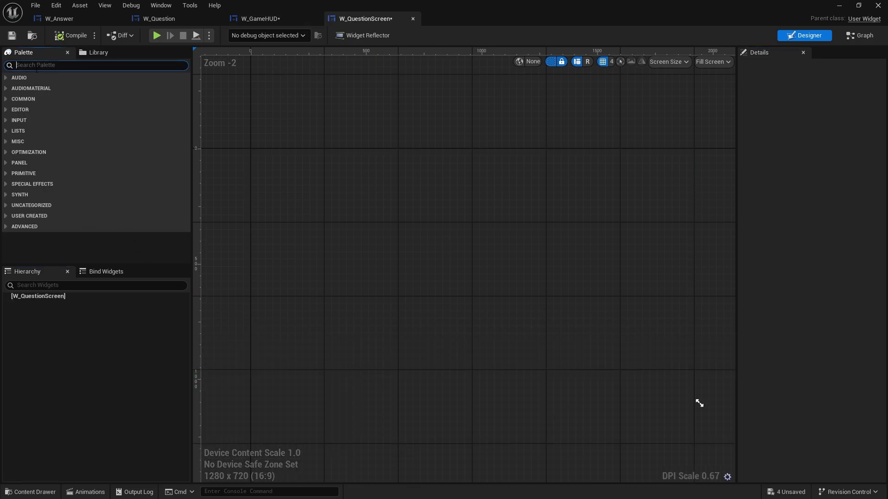
text(canvas)
drag(41, 88, 57, 302)
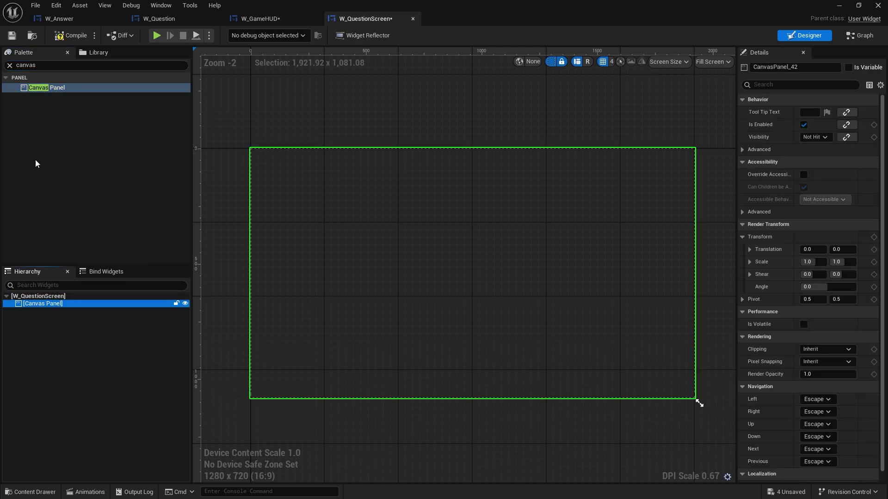
- Add a Vertical Box inside the Canvas Panel of W_QuestionScreen
click(10, 66)
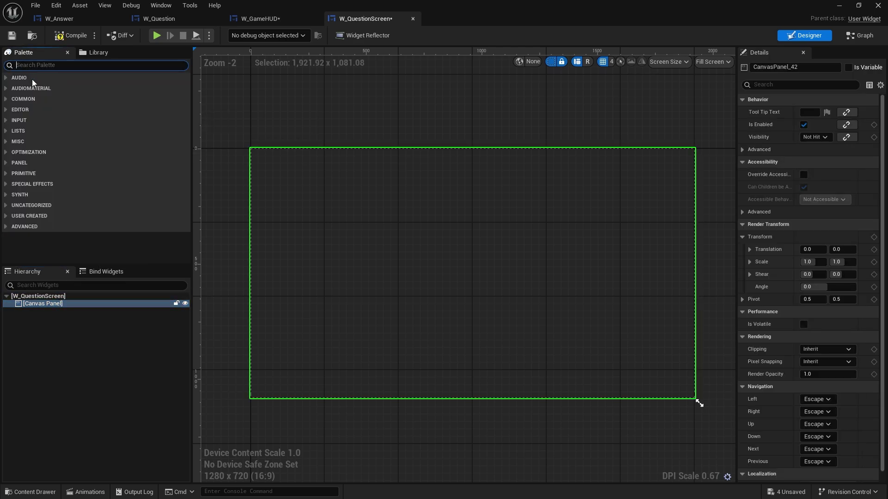
text(vertical)
drag(36, 87, 61, 307)
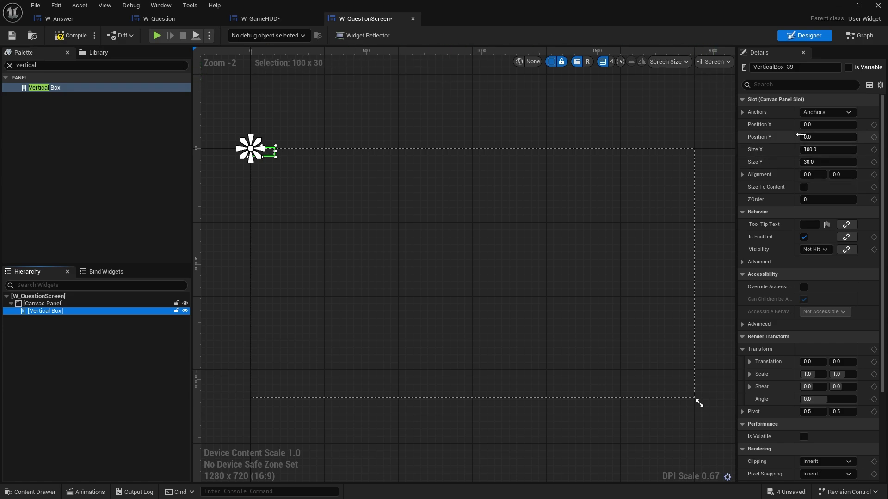
- Set the Vertical Box size to 1000 by 500 and anchor it bottom-center with matching alignment and position
click(823, 149)
text(1000)
key(Tab)
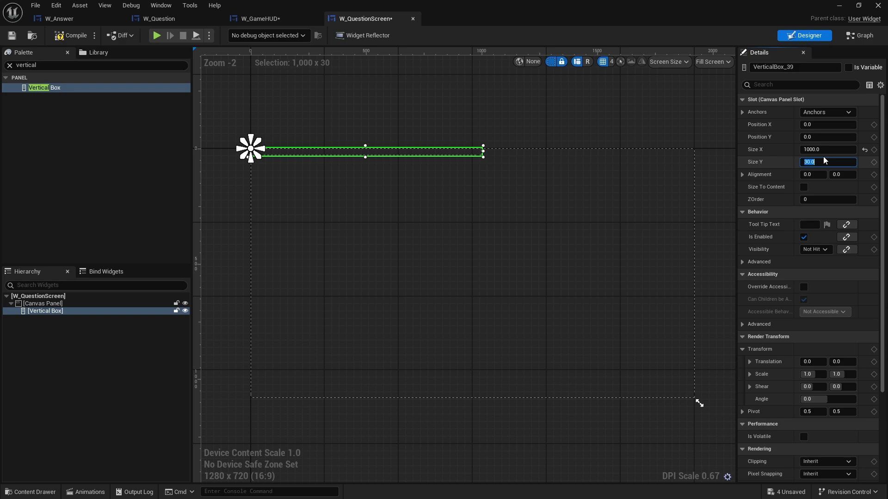
key(Return)
click(826, 112)
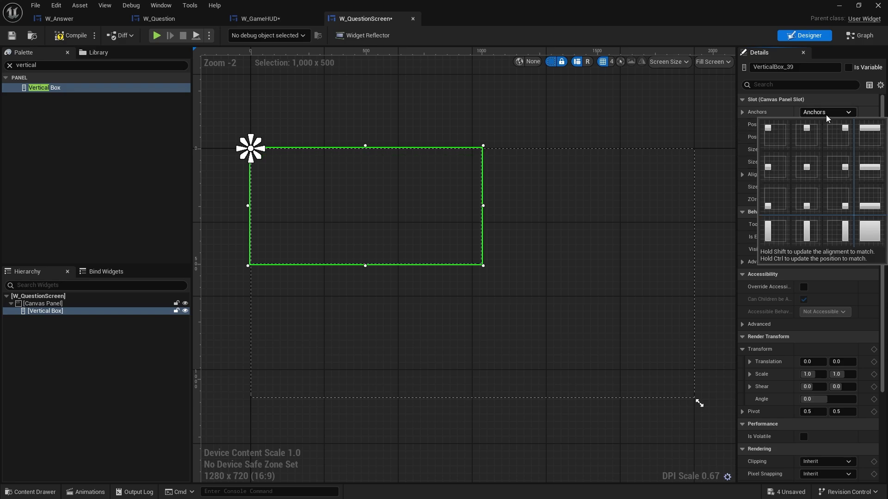
ctrl+shift+click(809, 201)
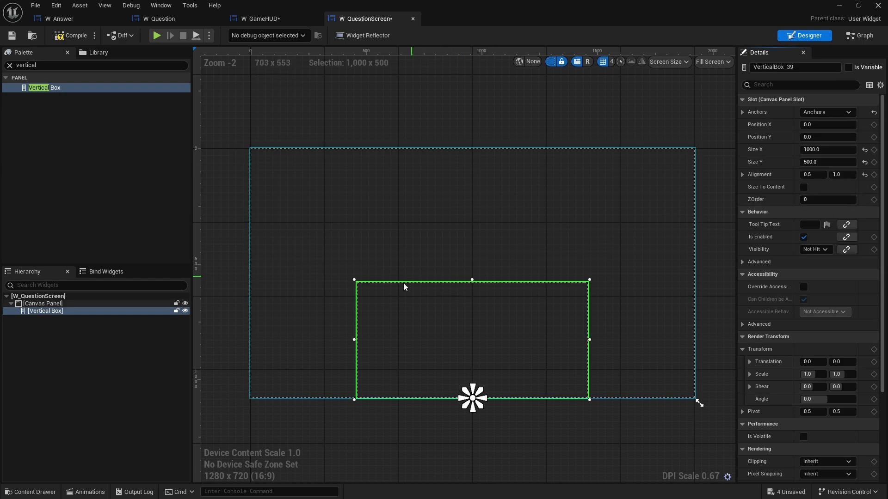
- Add the W_Question widget to the Vertical Box, with a Uniform Grid Panel below it
click(9, 66)
text(quest)
drag(47, 88, 56, 314)
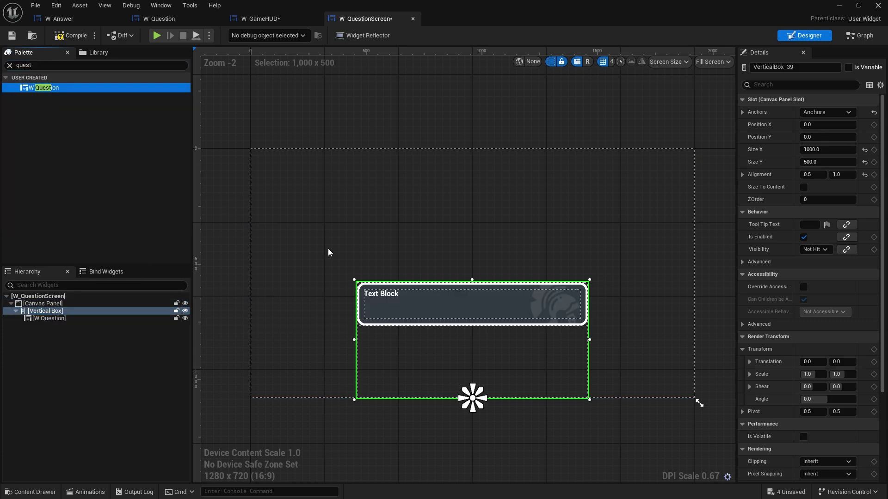
click(10, 66)
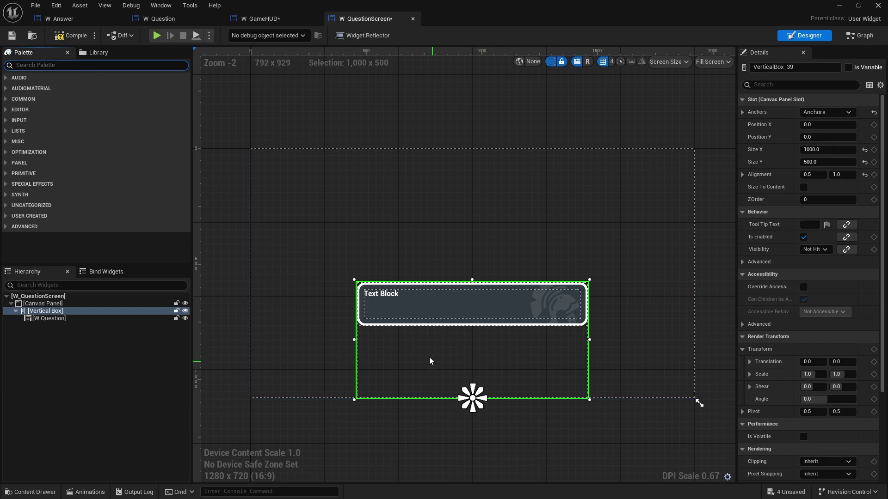
text(grid)
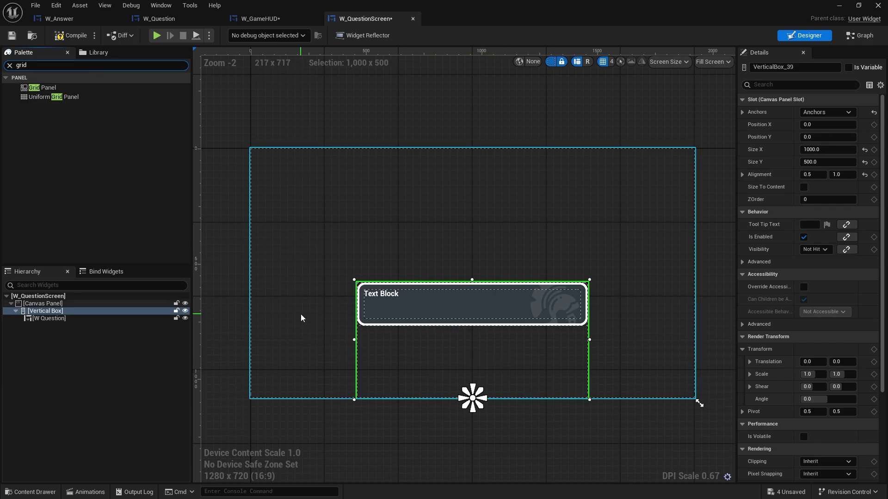
drag(53, 97, 64, 312)
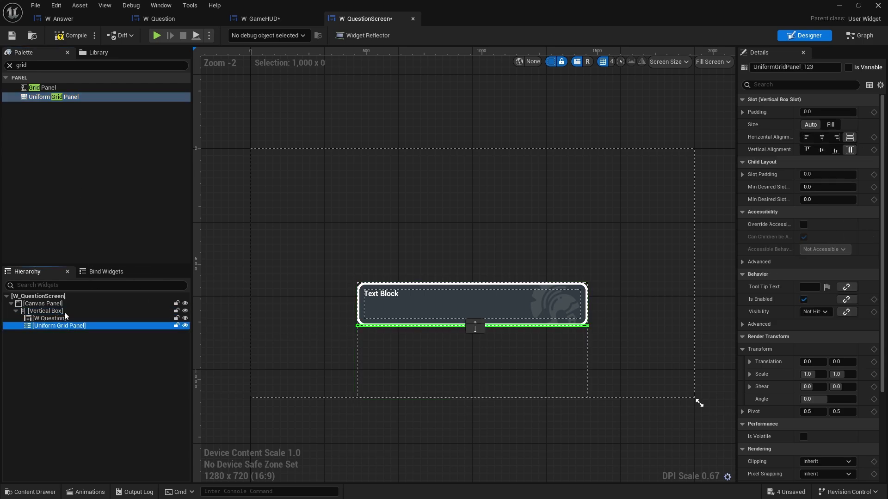
- Add a W_Answer widget to the Uniform Grid Panel at row 0, column 0
click(10, 66)
text(answe)
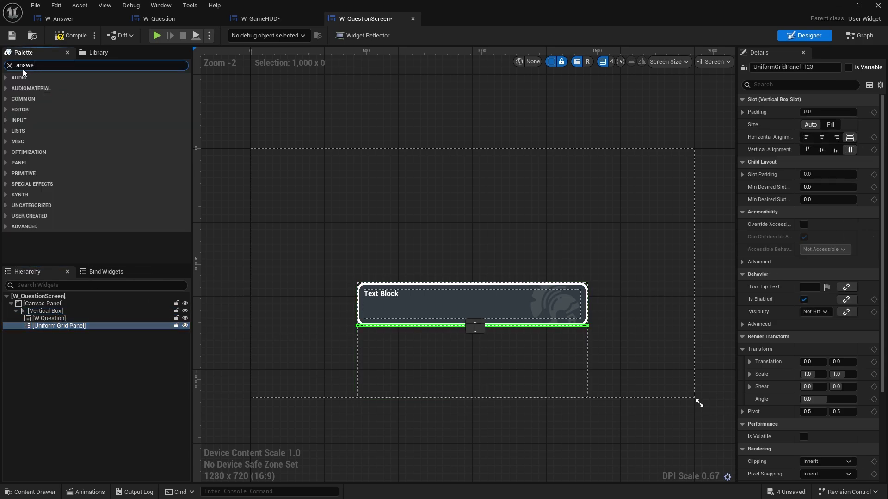
text(r)
drag(39, 88, 68, 332)
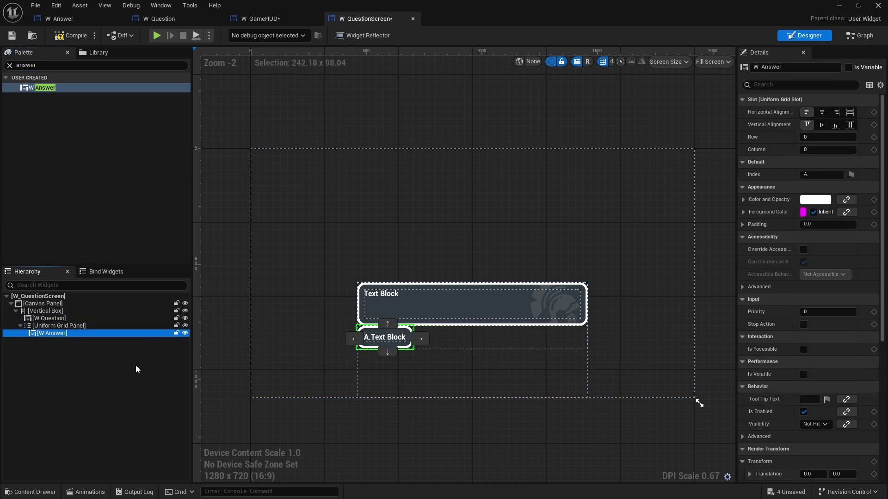
- Duplicate the W_Answer widget three times and arrange the four answers in a two-by-two grid
key(ctrl+d)
click(419, 339)
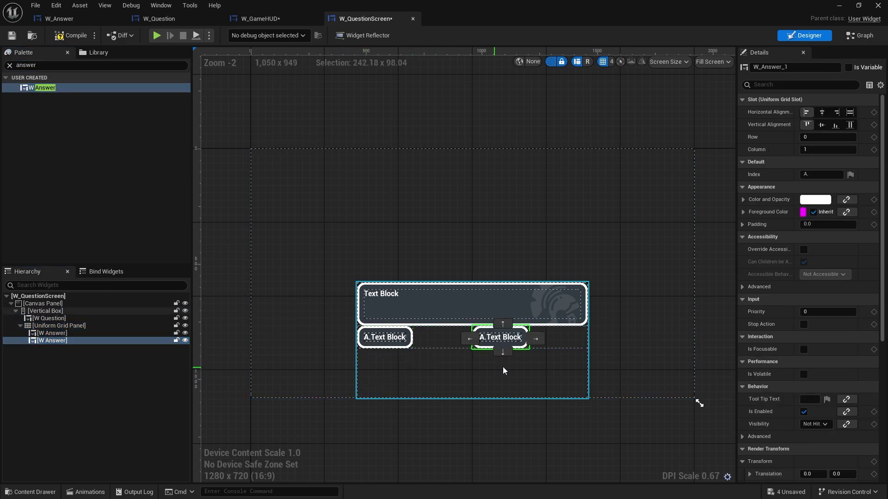
key(ctrl+d)
click(502, 352)
key(ctrl+d)
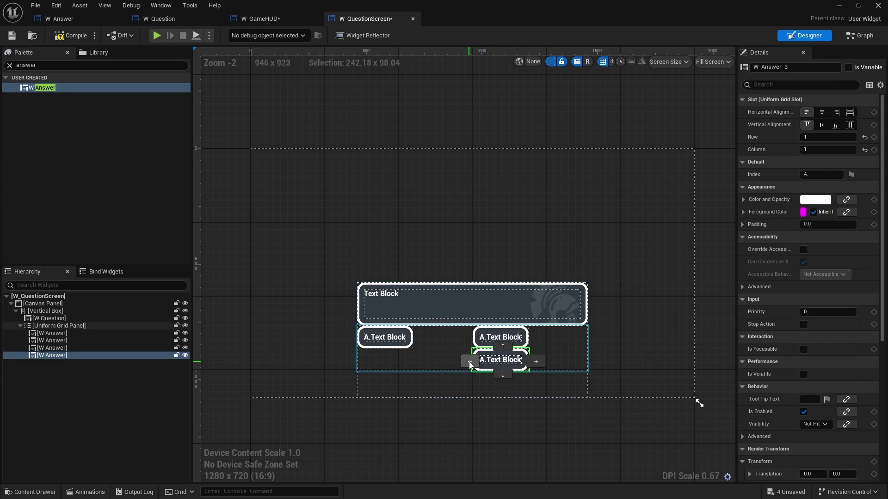
click(469, 365)
- Reorder the answers in the hierarchy so the row 1, column 0 answer directly follows the first one, and check each entry
mouse_move(55, 359)
mouse_down()
mouse_move(67, 359)
mouse_move(64, 348)
mouse_up()
click(62, 333)
click(64, 347)
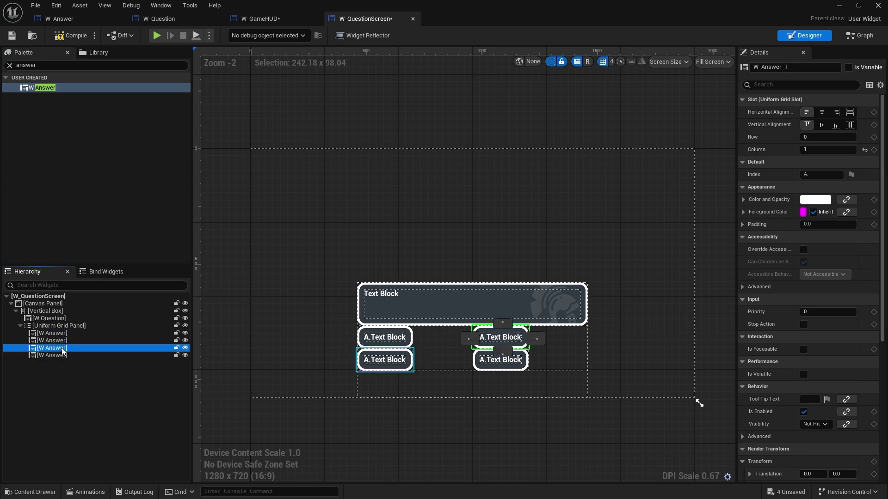
click(63, 355)
- Set the Uniform Grid Panel's size to Fill within the Vertical Box
scroll(401, 349, up, 2)
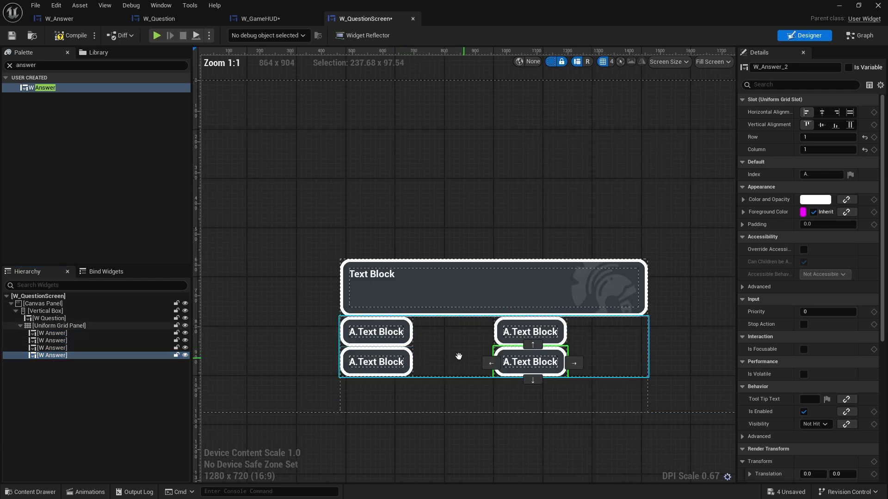
right_drag(458, 359, 405, 322)
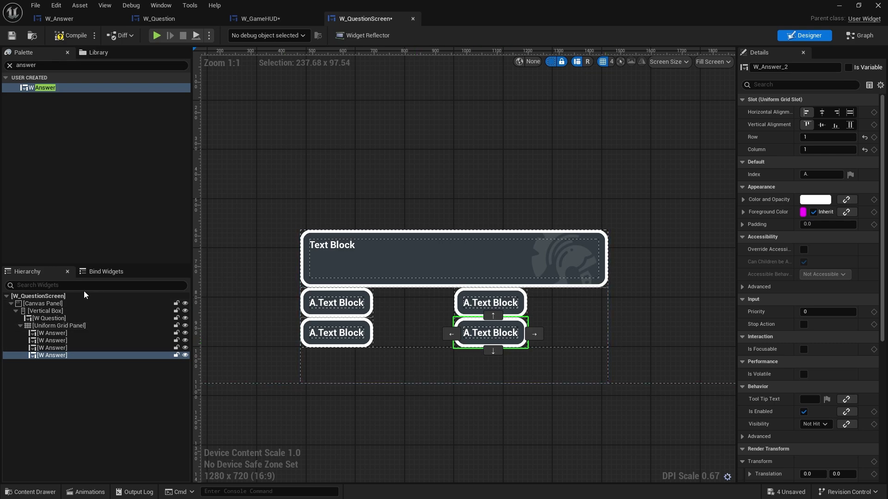
click(74, 326)
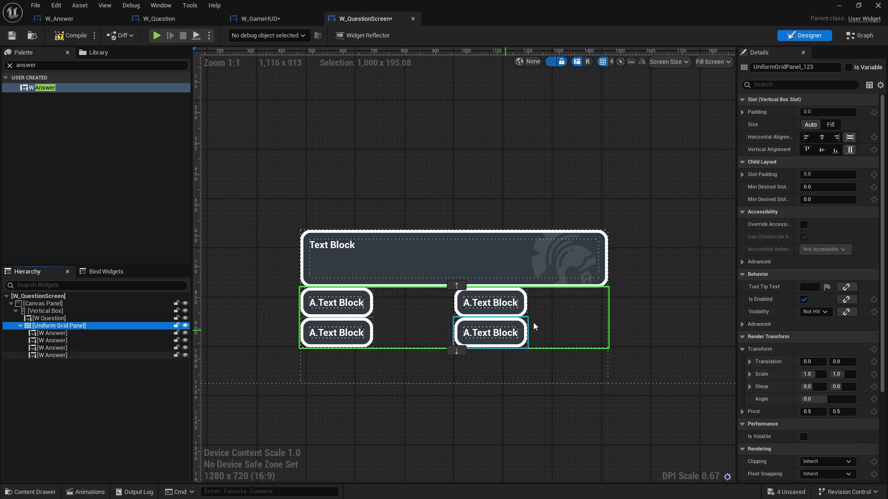
click(830, 124)
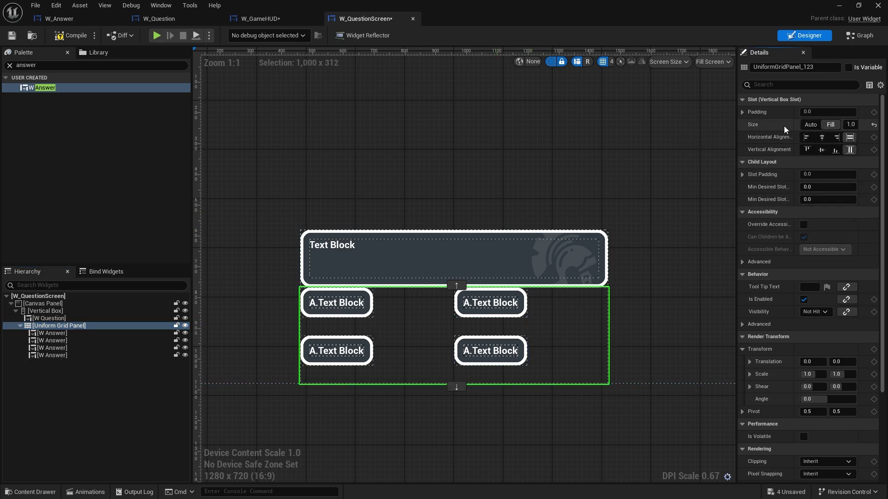
- Set all four answer widgets to fill their grid cells horizontally and vertically
click(365, 311)
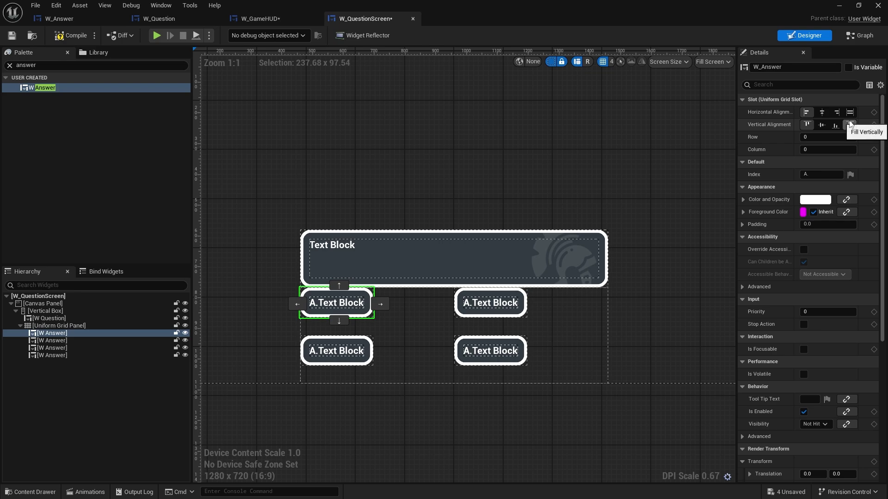
shift+click(58, 356)
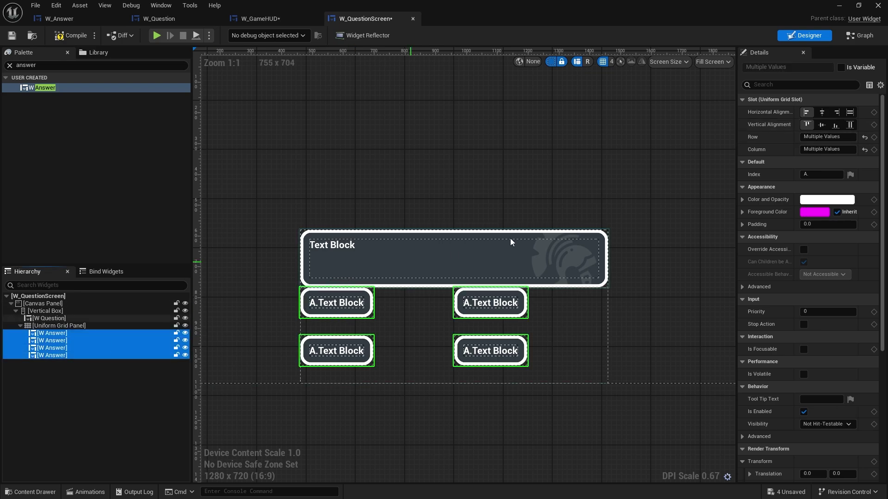
click(849, 125)
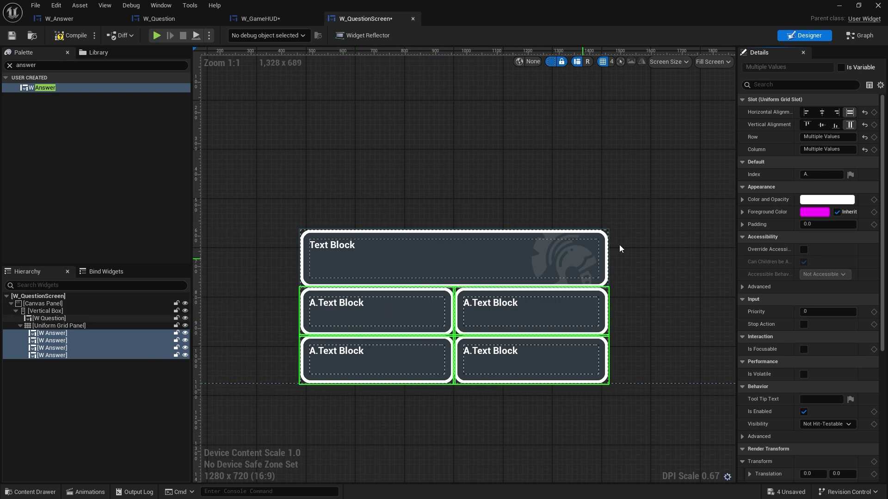
- Give the two upper-row answers a top padding of 20 and a bottom padding of 10
click(743, 225)
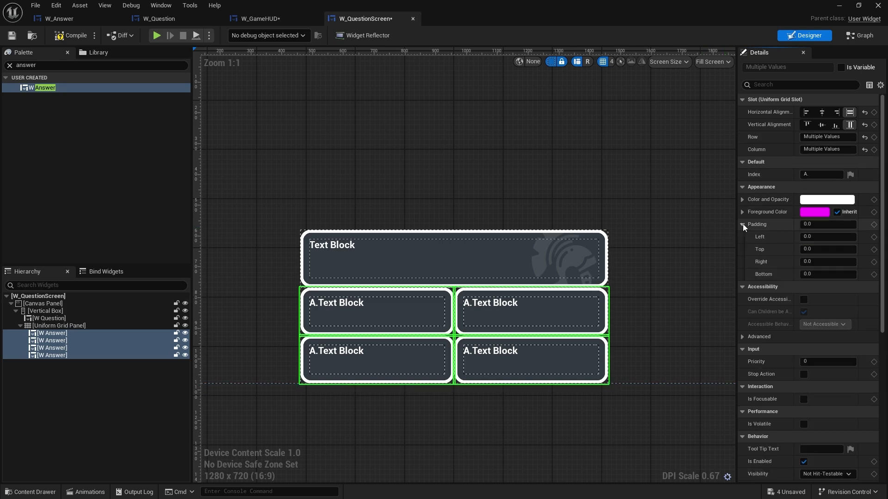
click(814, 274)
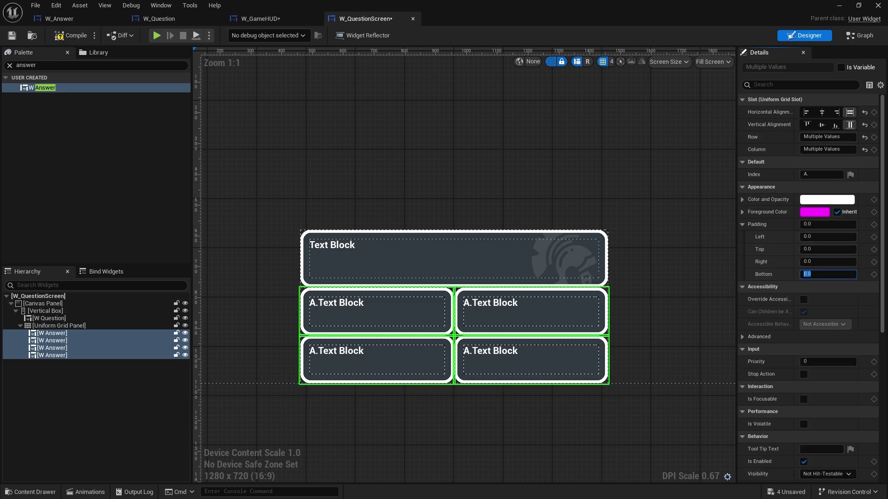
click(407, 309)
ctrl+click(525, 312)
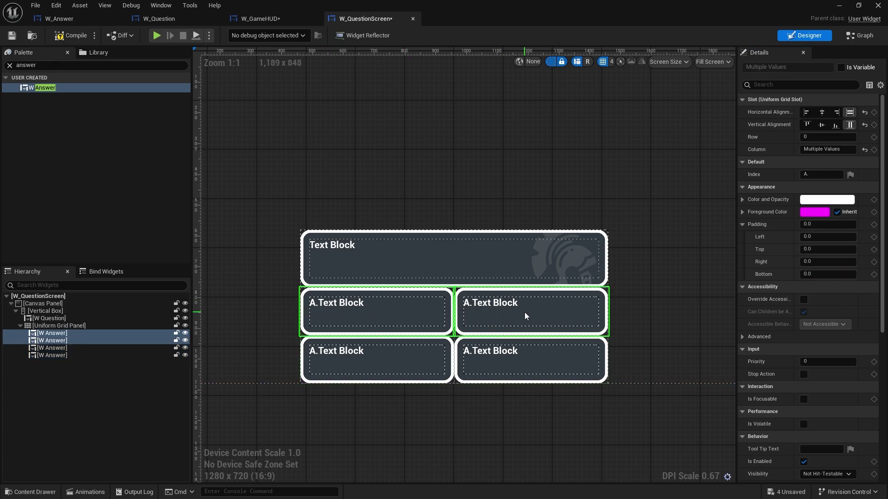
click(817, 249)
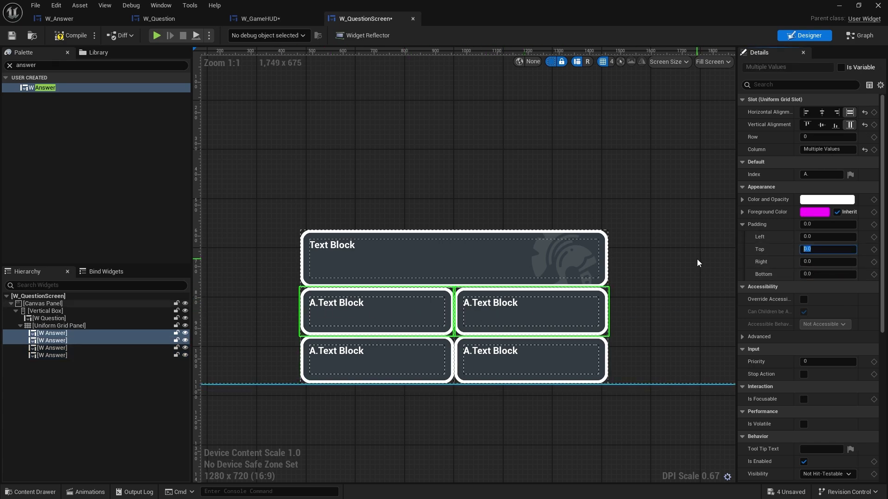
text(20)
key(Return)
click(793, 274)
text(10)
key(Return)
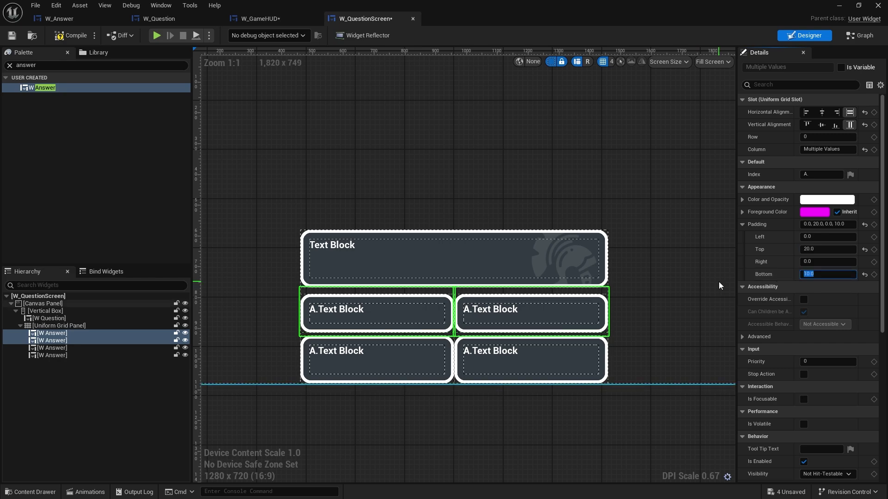
- Set the top padding of the two lower-row answers to 10
click(435, 354)
ctrl+click(519, 365)
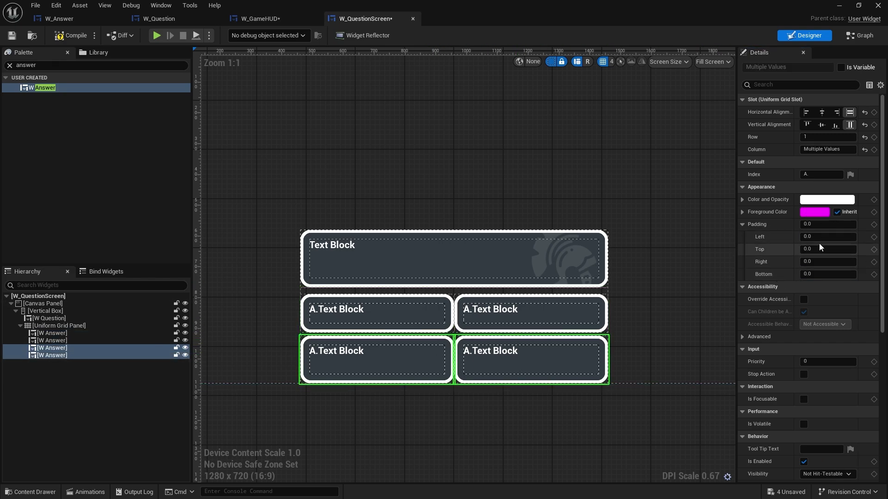
click(817, 250)
text(10)
key(Return)
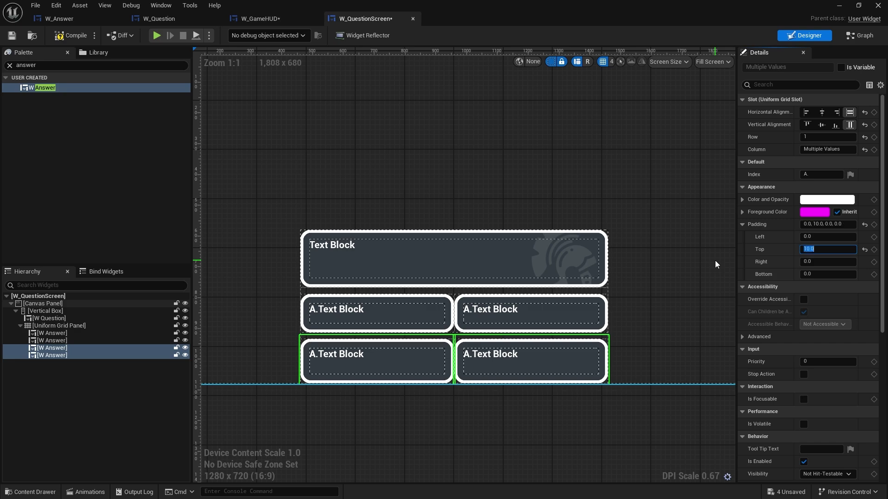
click(715, 260)
- Give the first-column answers a right padding of 10 and the second-column answers a left padding of 10
right_drag(637, 442, 605, 401)
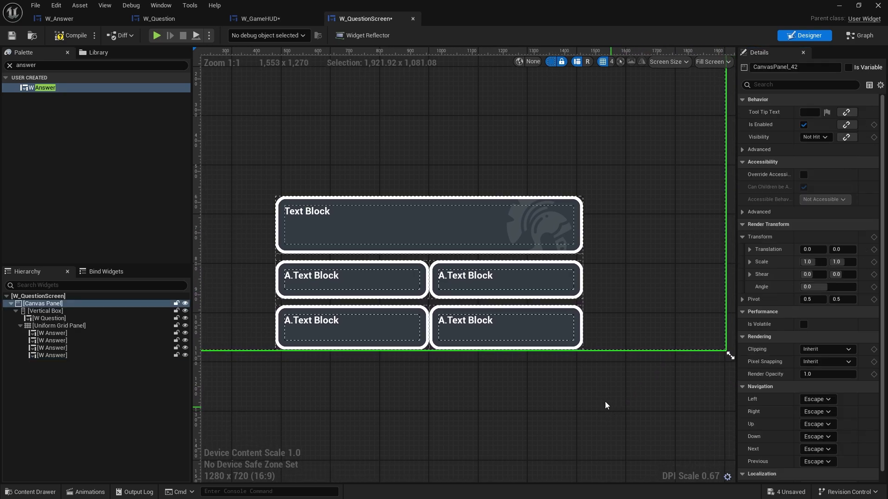
click(365, 281)
ctrl+click(382, 328)
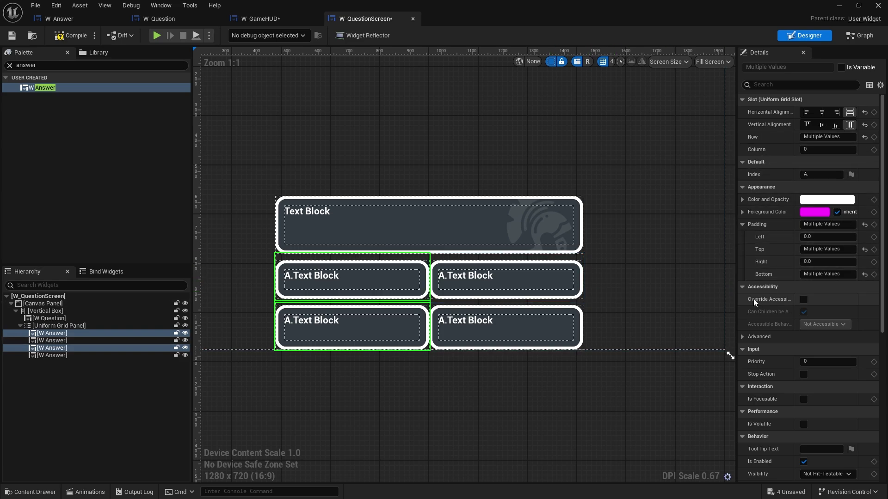
click(818, 262)
click(508, 294)
ctrl+click(544, 320)
click(827, 237)
text(10)
key(Return)
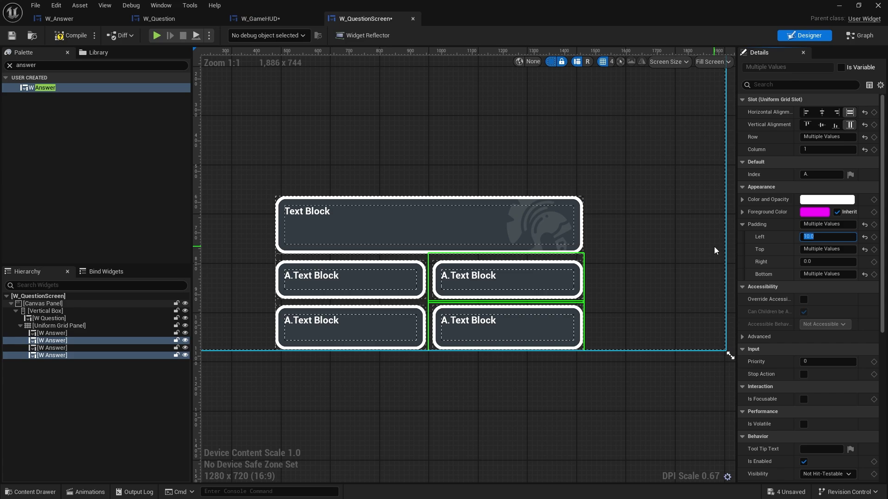
click(499, 419)
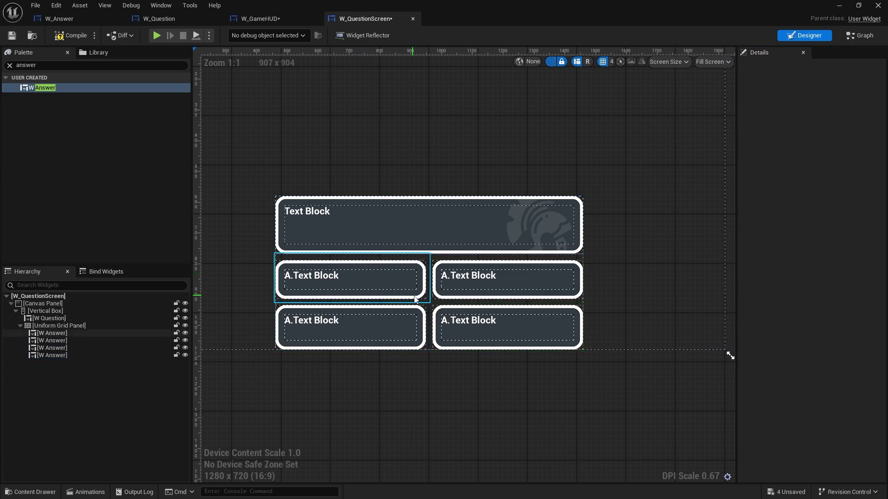
- Set the index of the upper-right answer to "B.", the lower-left to "C." and the lower-right to "D."
right_drag(400, 362, 418, 381)
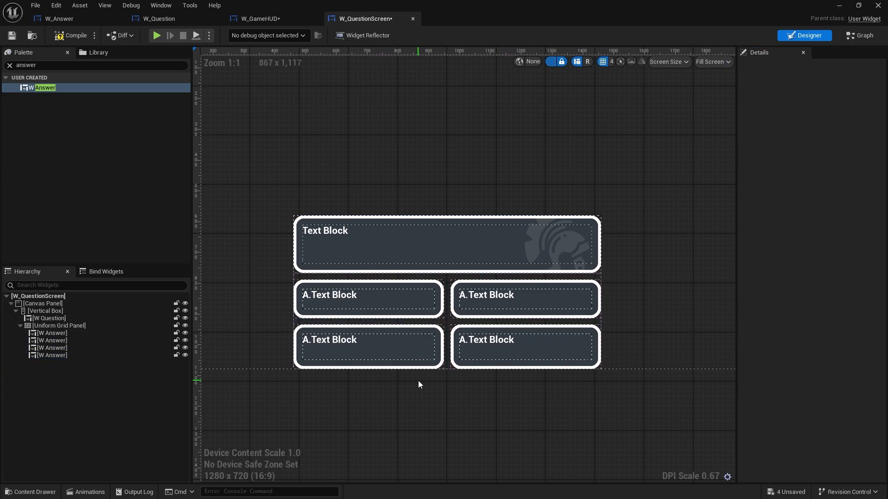
click(478, 296)
click(812, 174)
text(B)
key(Return)
click(396, 347)
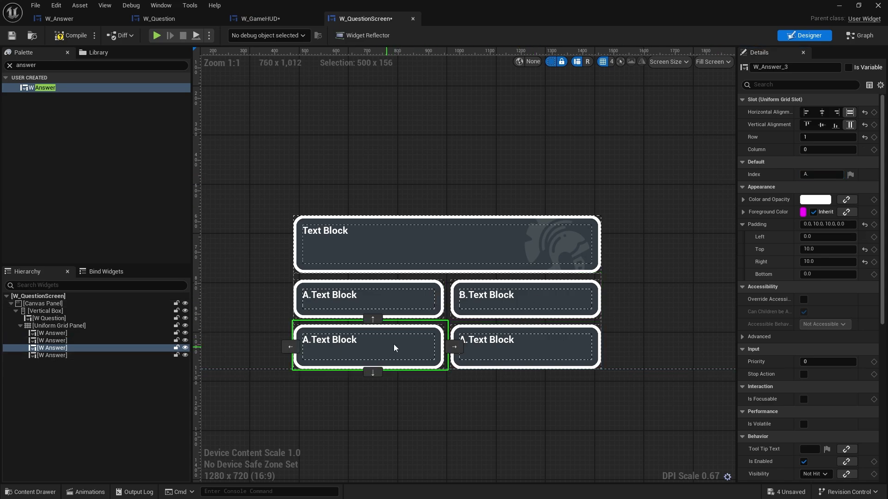
click(813, 174)
text(C)
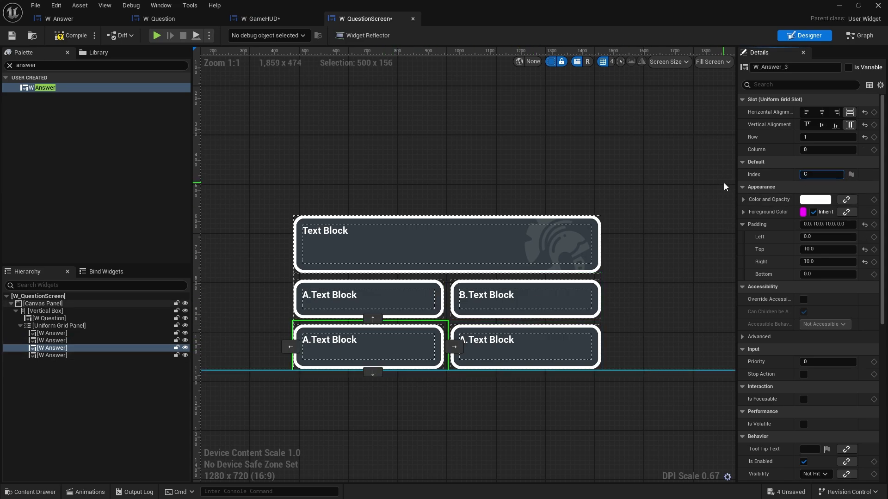
key(Return)
click(512, 350)
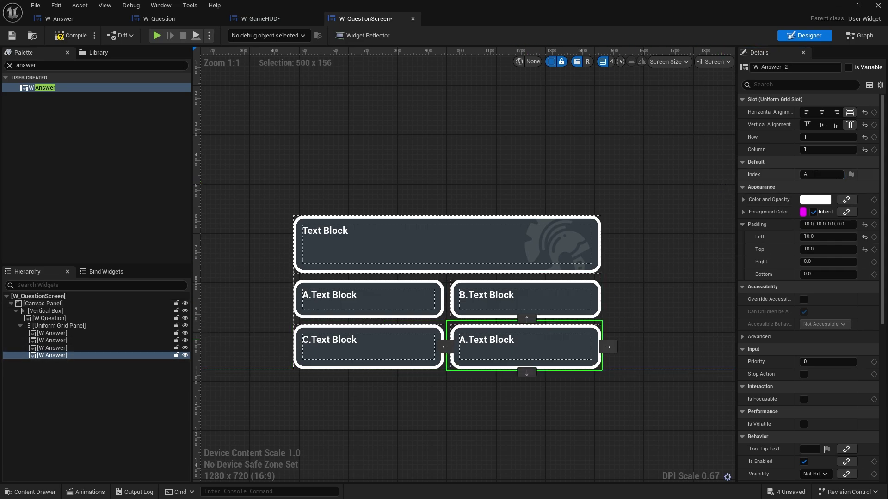
text(D)
key(Return)
click(566, 431)
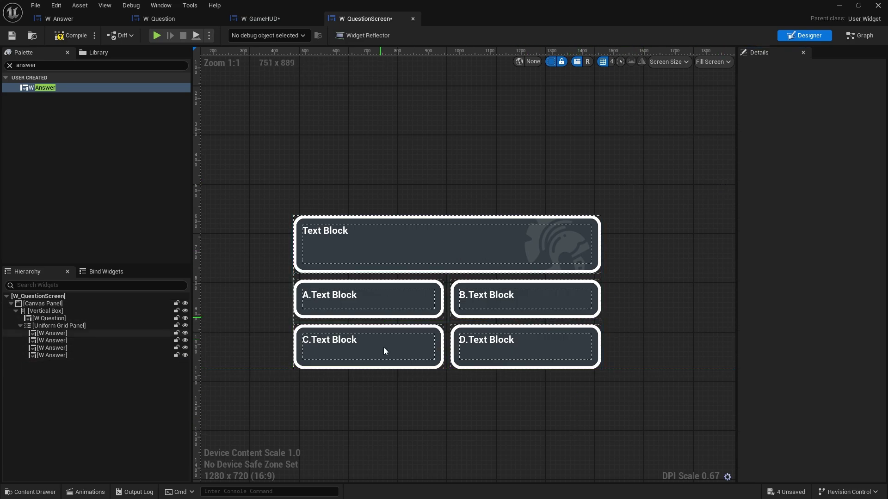
click(51, 336)
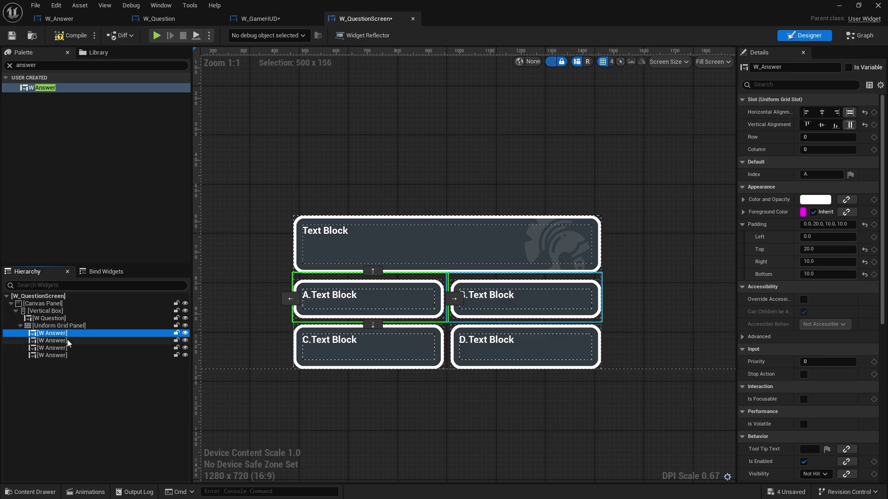
click(65, 348)
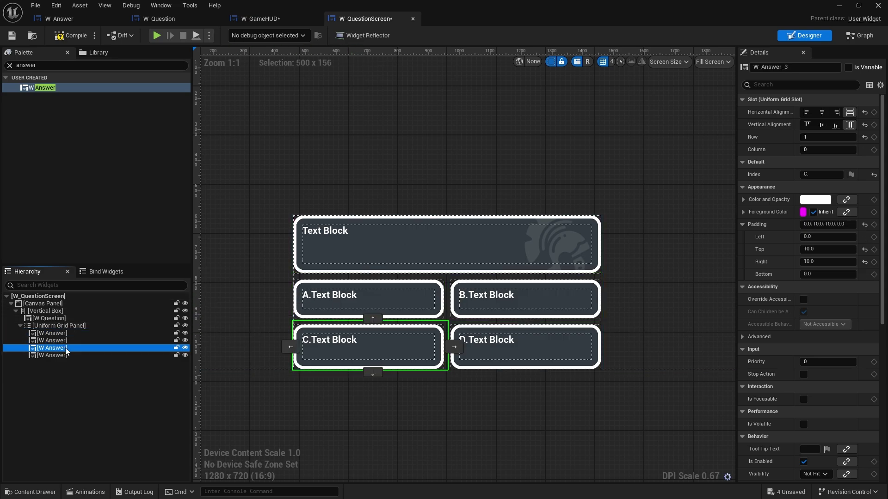
click(62, 355)
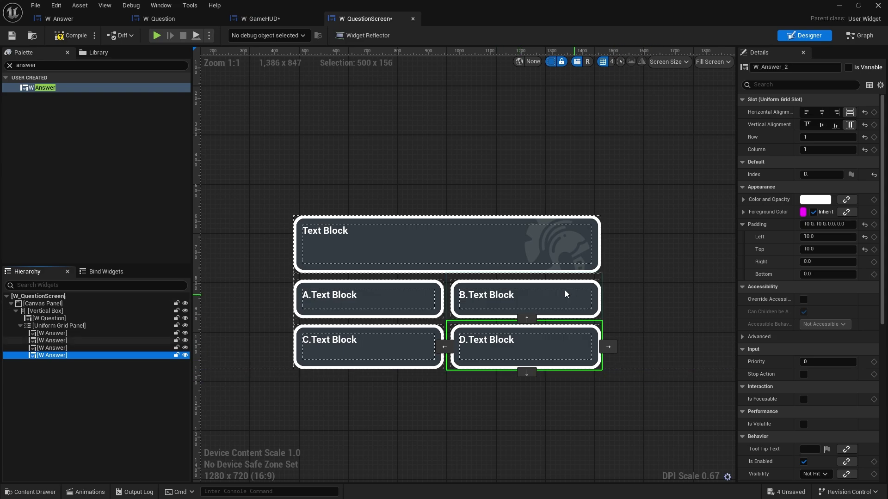
click(53, 319)
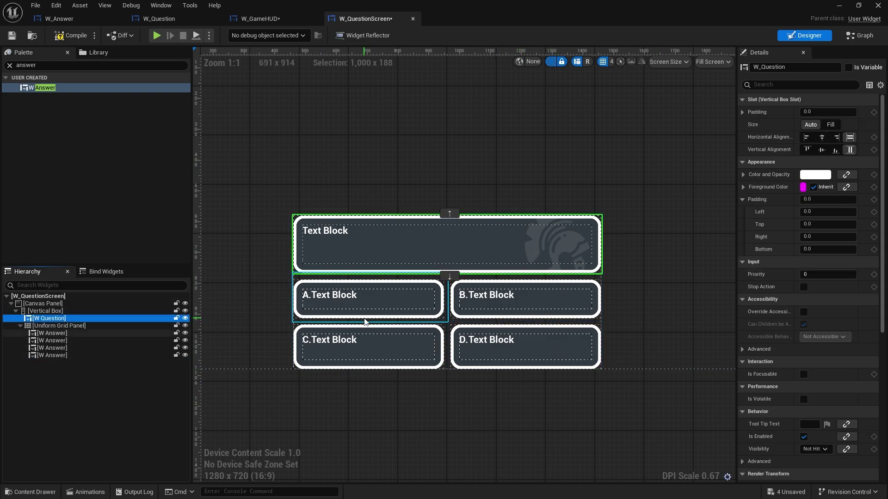
- Set the Vertical Box's Position Y to -50 to raise it from the canvas's lower edge
click(87, 311)
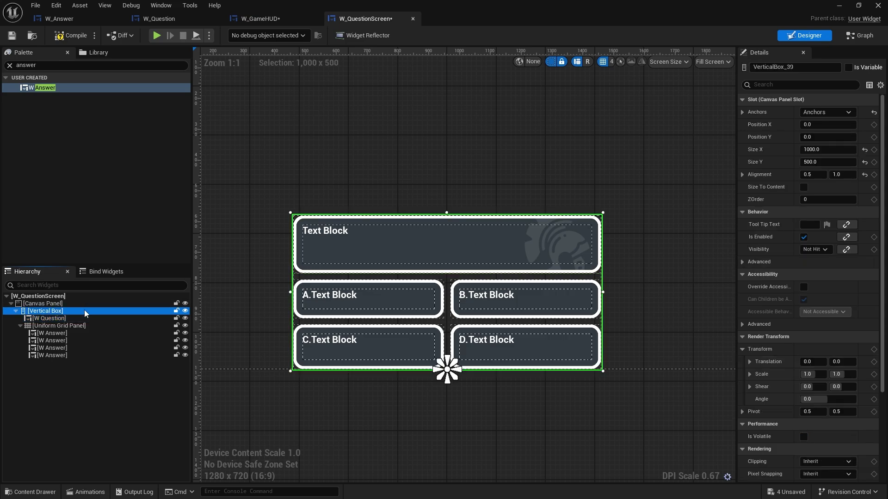
click(817, 137)
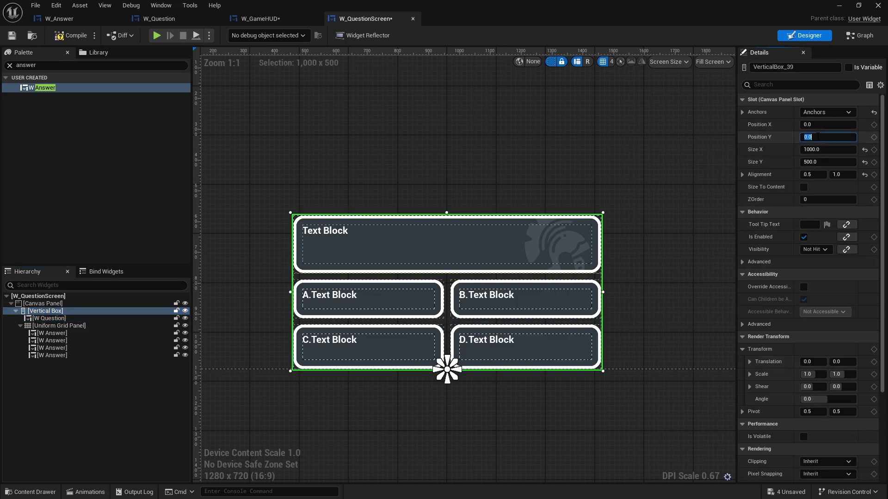
text(-50)
key(Return)
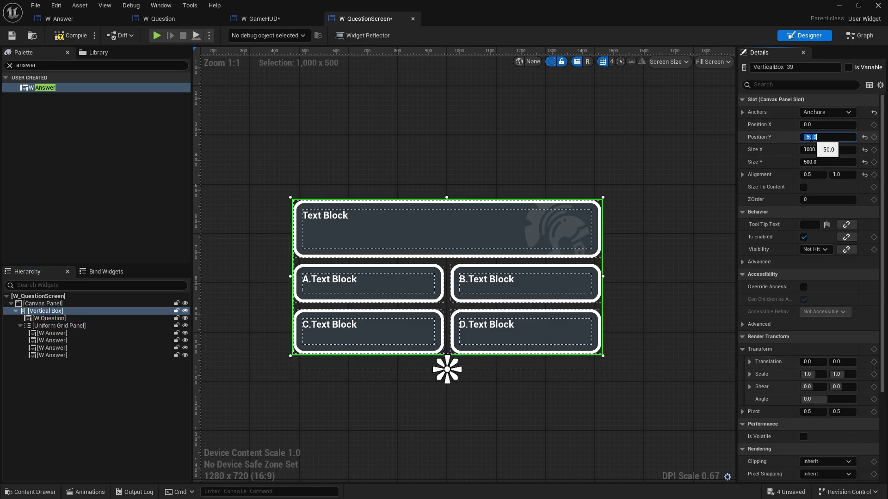
click(555, 409)
- Compile and save the W_QuestionScreen widget
scroll(561, 410, down, 6)
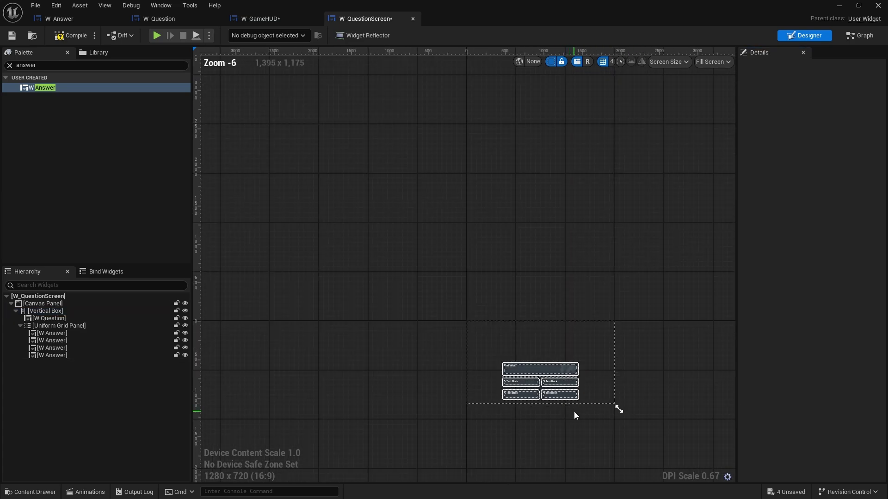
scroll(514, 347, up, 3)
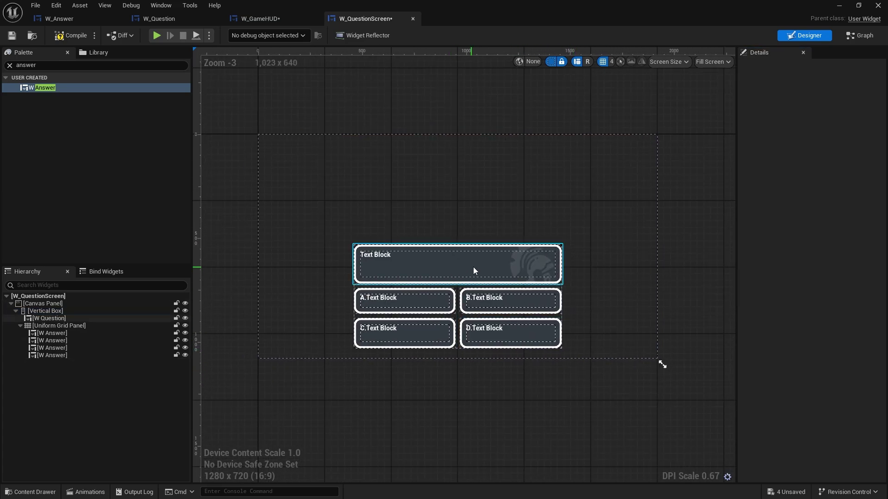
click(69, 35)
click(12, 35)
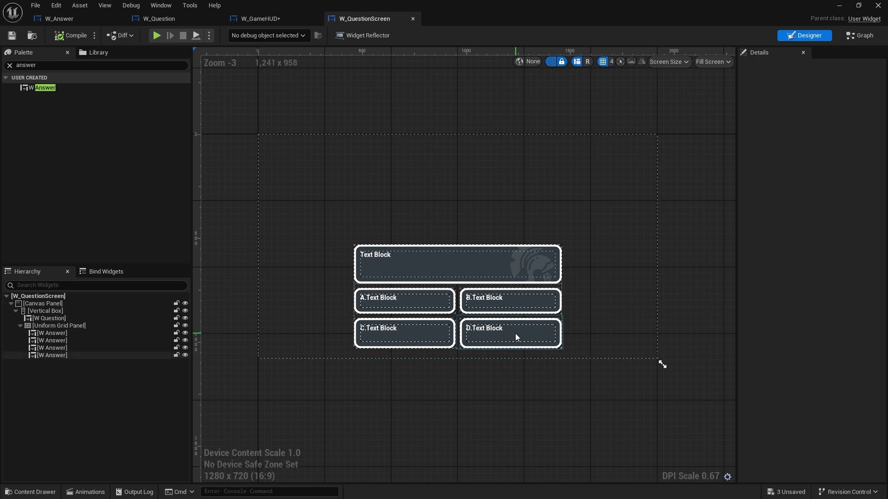
- Align the Uniform Grid Panel to the top vertically within the Vertical Box
scroll(515, 334, up, 3)
click(77, 325)
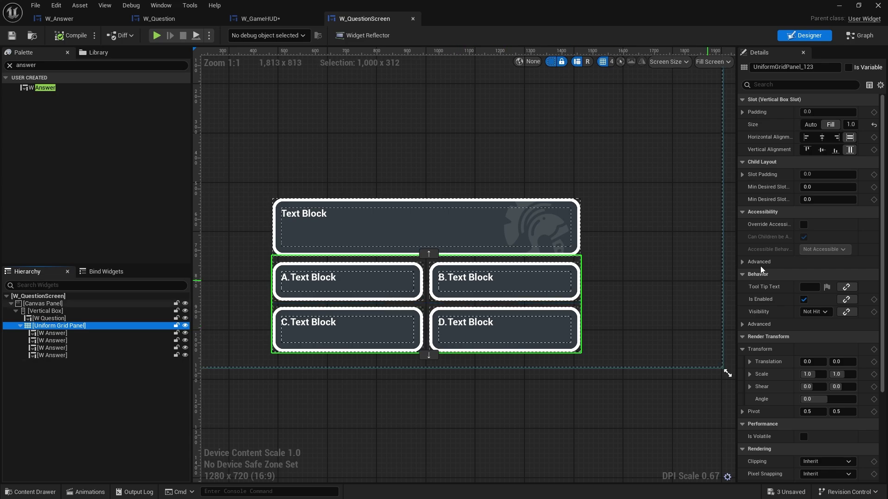
click(850, 151)
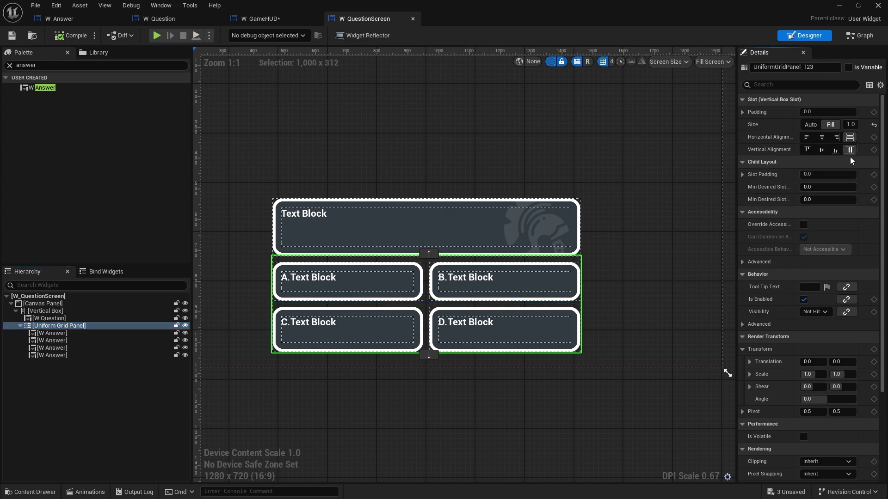
click(809, 149)
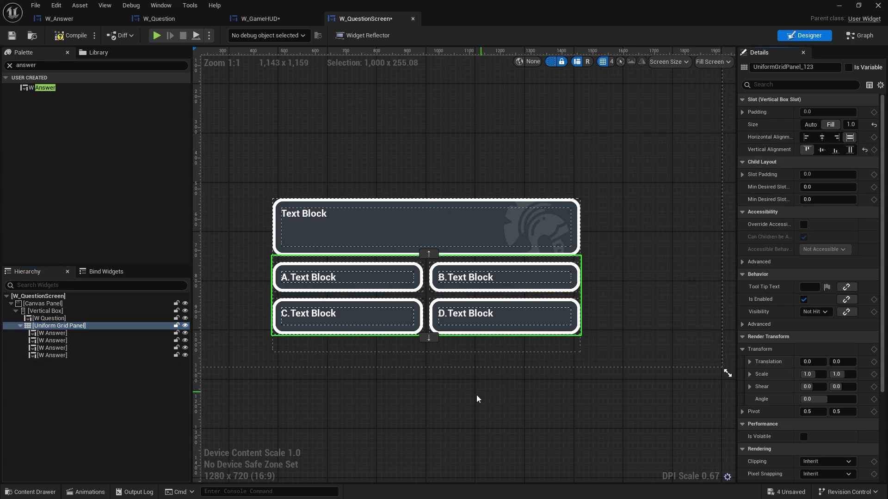
click(394, 378)
- Set the bottom padding of the C and D answer widgets to 20 and save the W_QuestionScreen widget
click(385, 317)
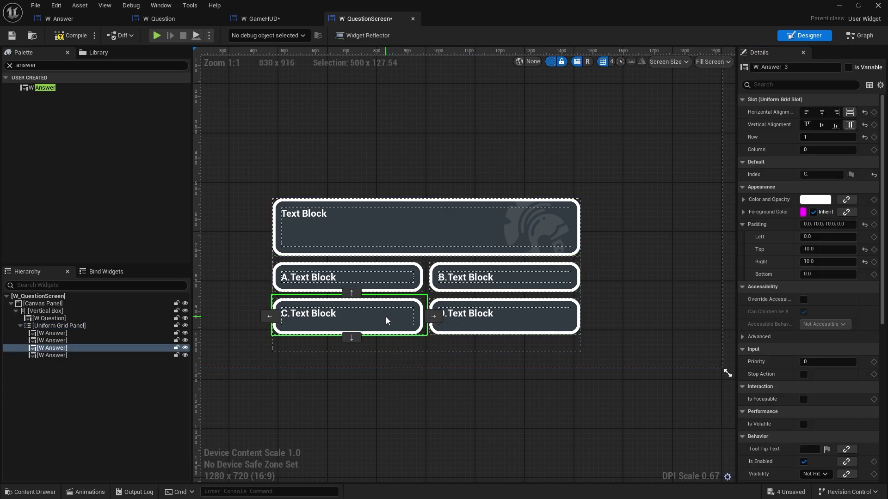
click(352, 278)
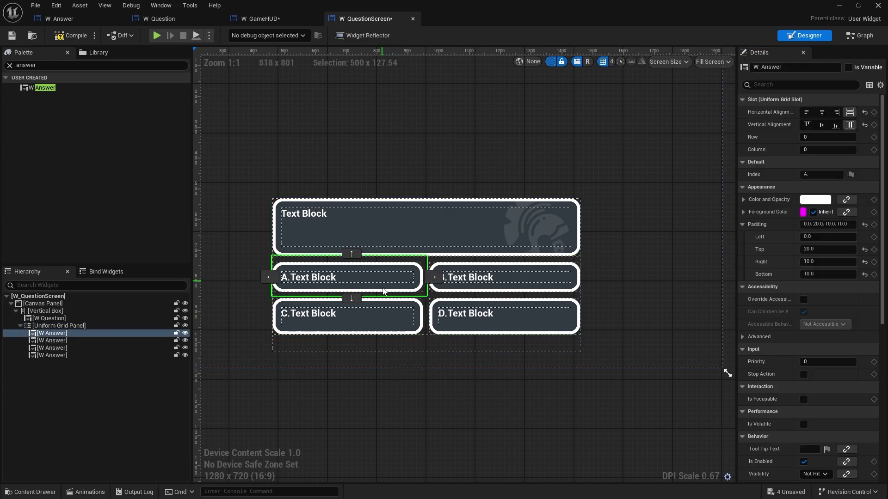
click(390, 322)
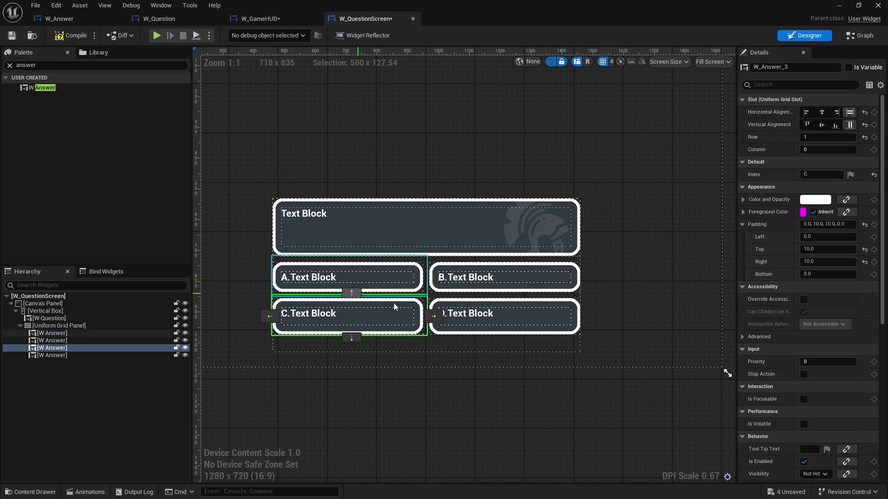
ctrl+click(475, 317)
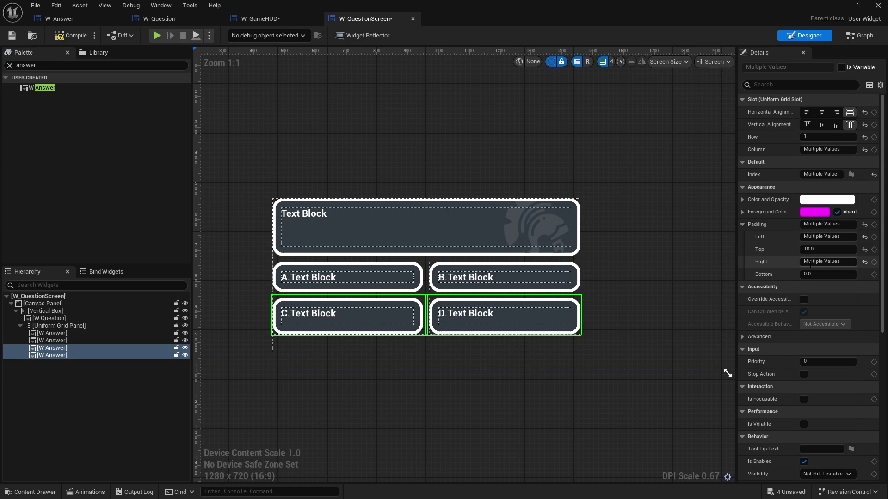
click(828, 275)
text(20)
key(Return)
click(374, 439)
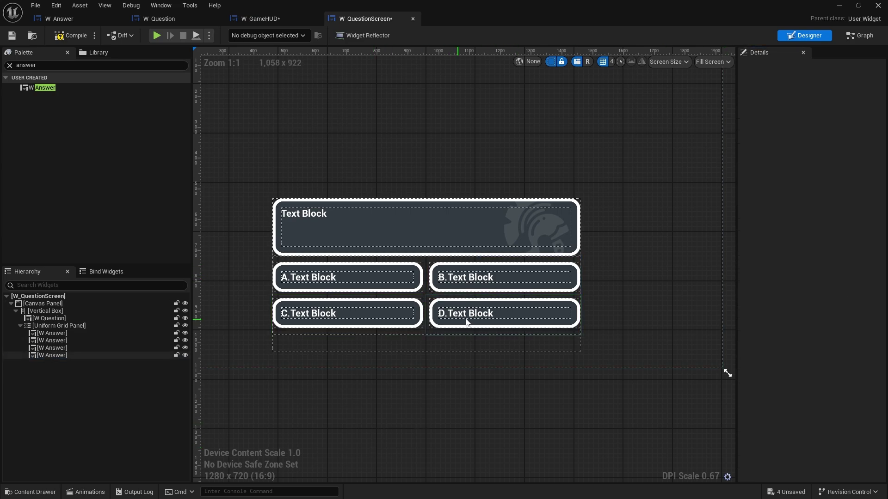
click(16, 36)
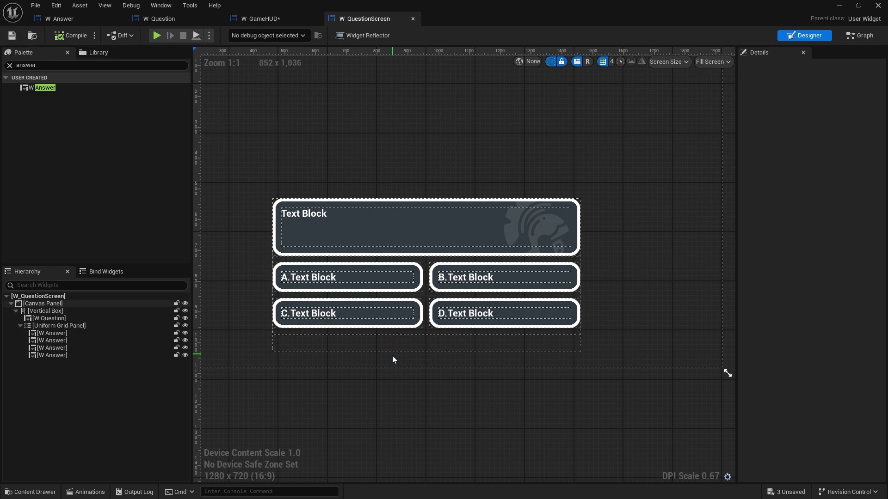
- Add the W Question Screen widget inside the Widget Switcher of W_GameHUD, and compile and save the HUD widget
scroll(393, 416, down, 4)
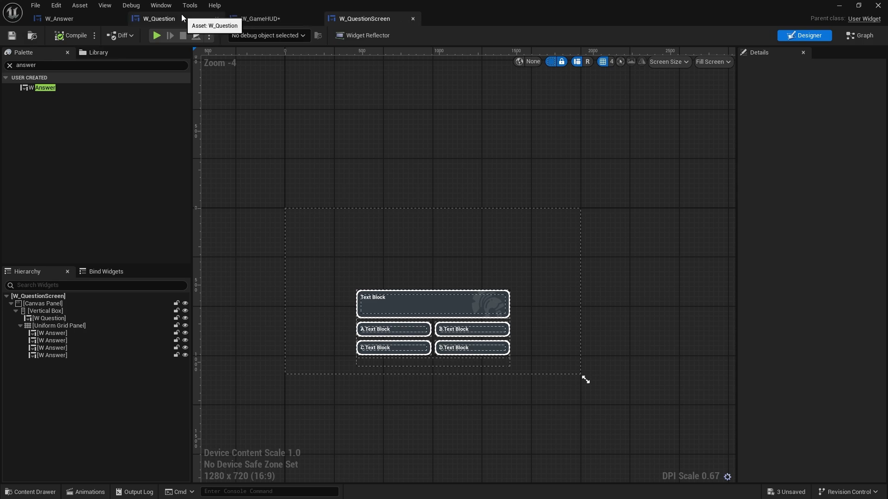
click(257, 18)
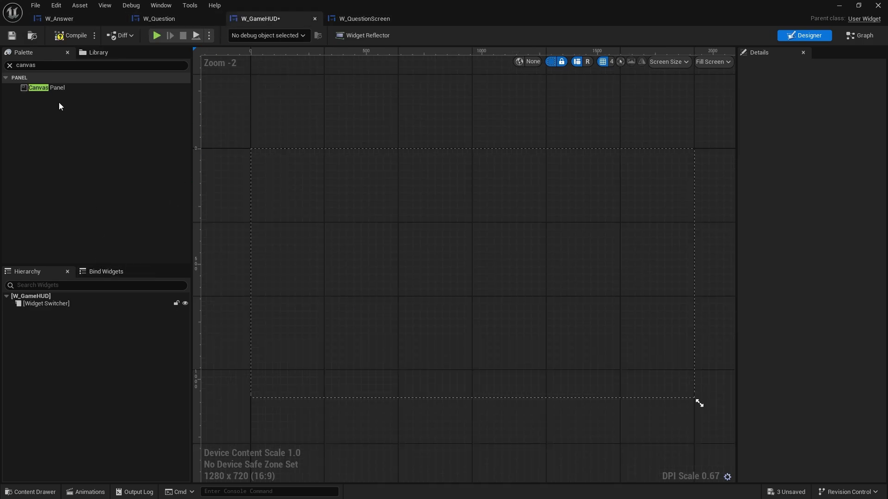
text(QUES)
drag(56, 97, 46, 303)
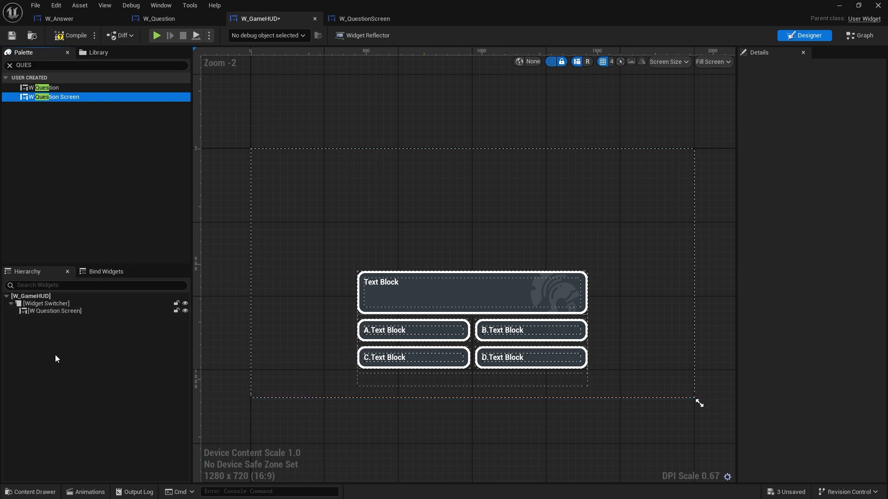
click(70, 35)
click(11, 35)
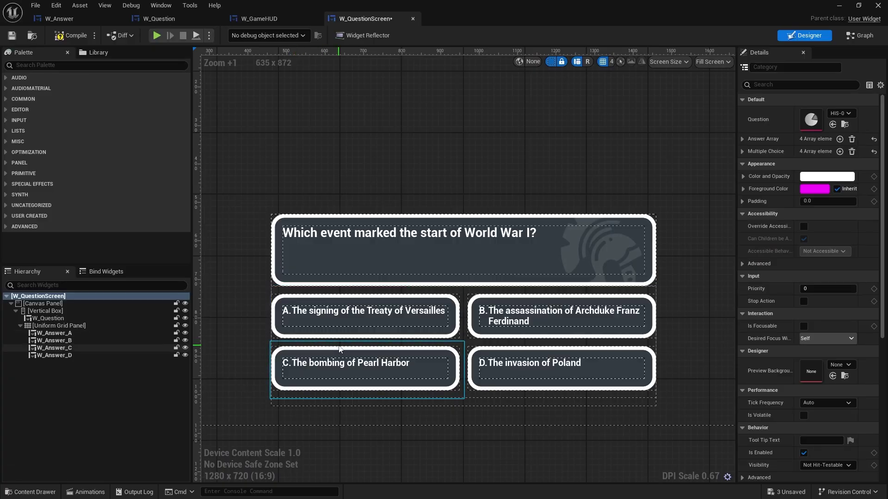
- Set W_QuestionScreen's Question to the HIS-02 data asset and align the Uniform Grid Panel to the bottom vertically
click(839, 113)
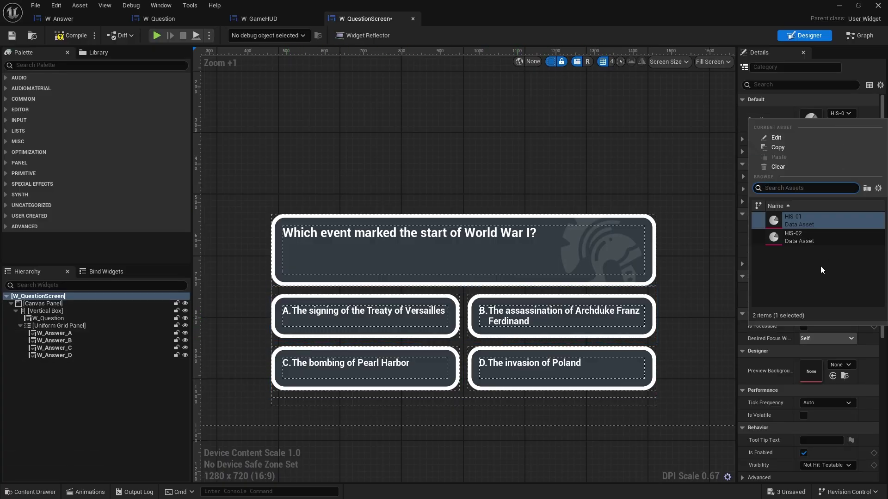
click(800, 236)
click(69, 326)
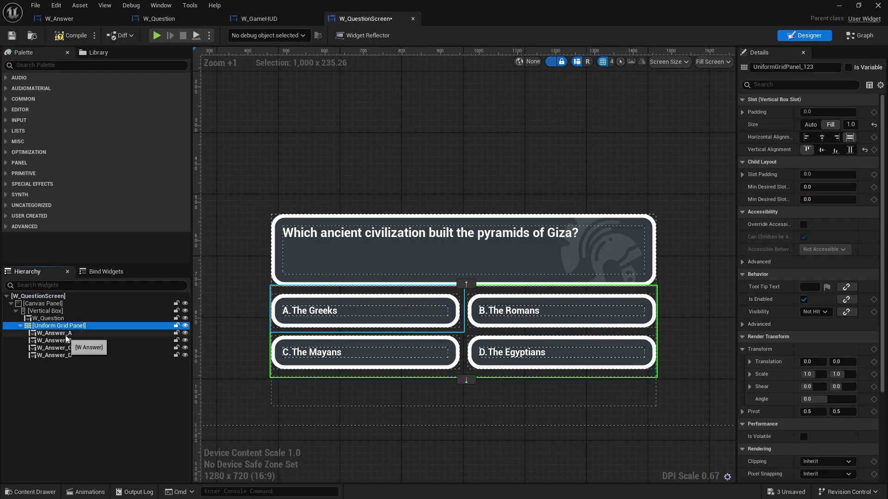
click(836, 149)
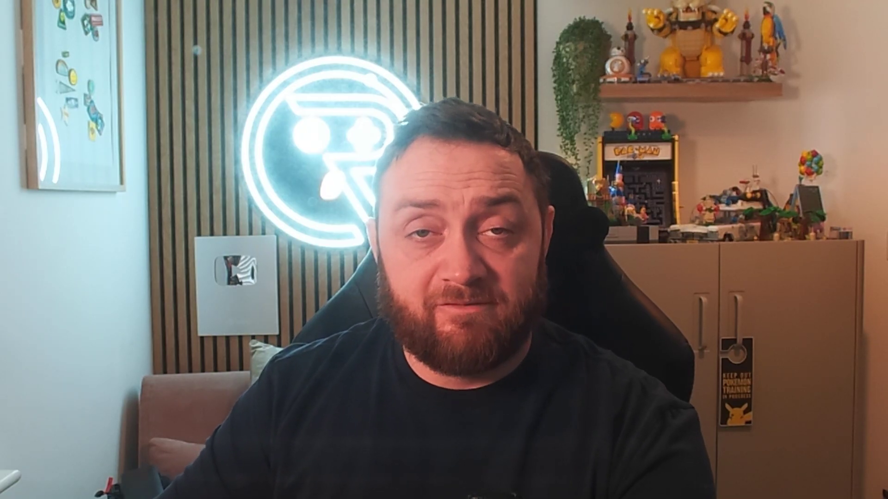